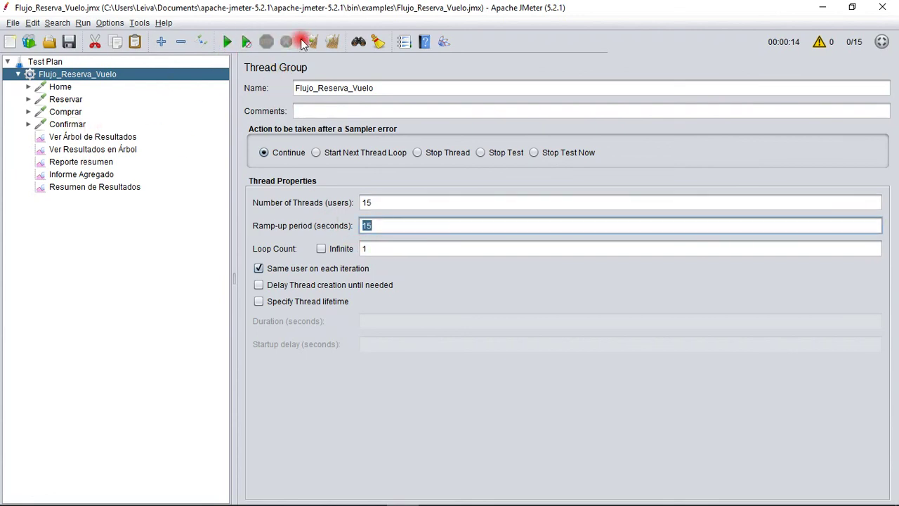
- Run the test, overwriting the existing report file, and review the results in Reporte resumen
left_click(226, 42)
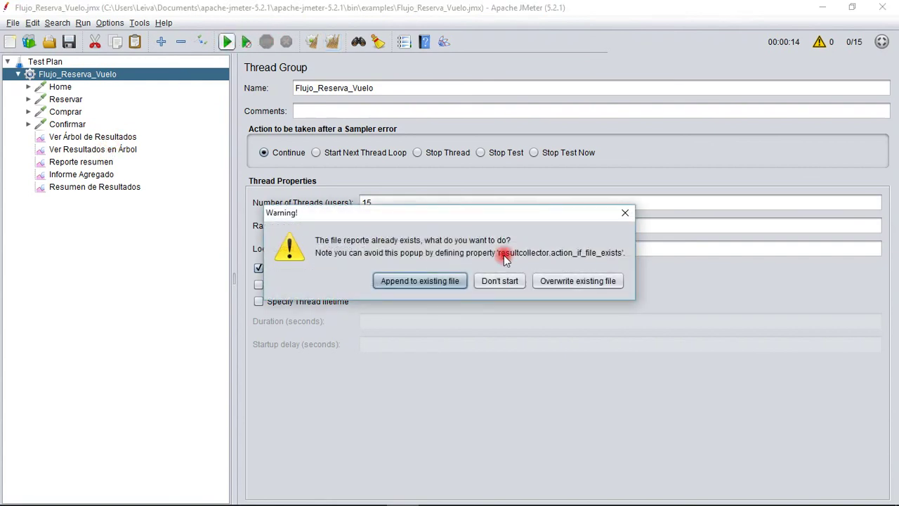
left_click(545, 281)
left_click(98, 162)
double_click(337, 152)
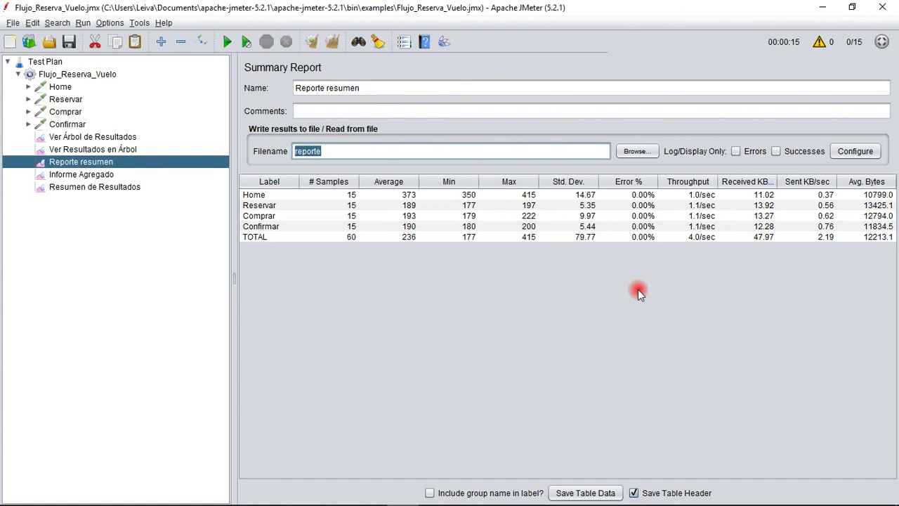
- Add a Constant Timer to the Flujo_Reserva_Vuelo thread group
right_click(109, 77)
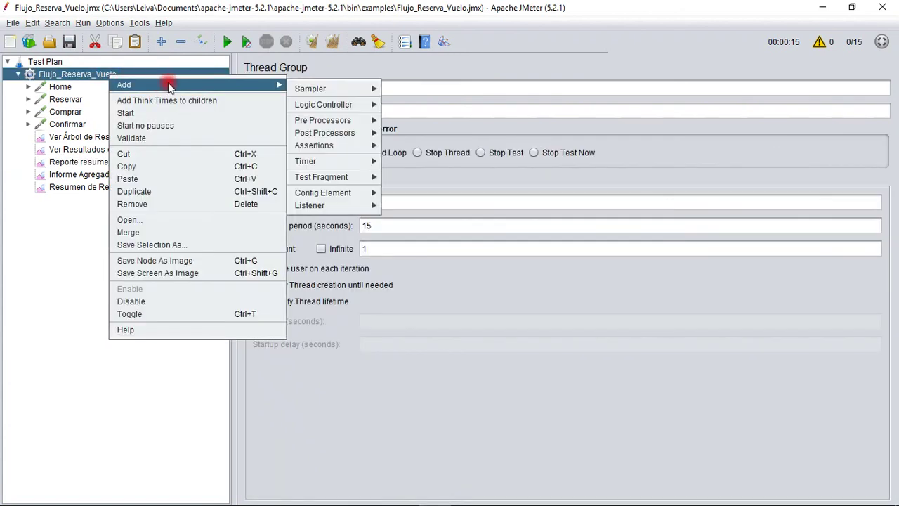
mouse_move(262, 82)
mouse_move(333, 161)
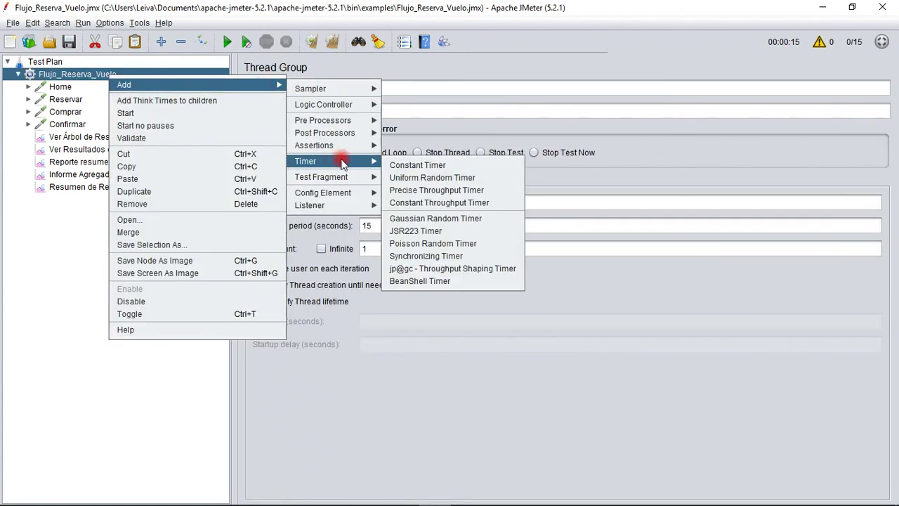
left_click(406, 167)
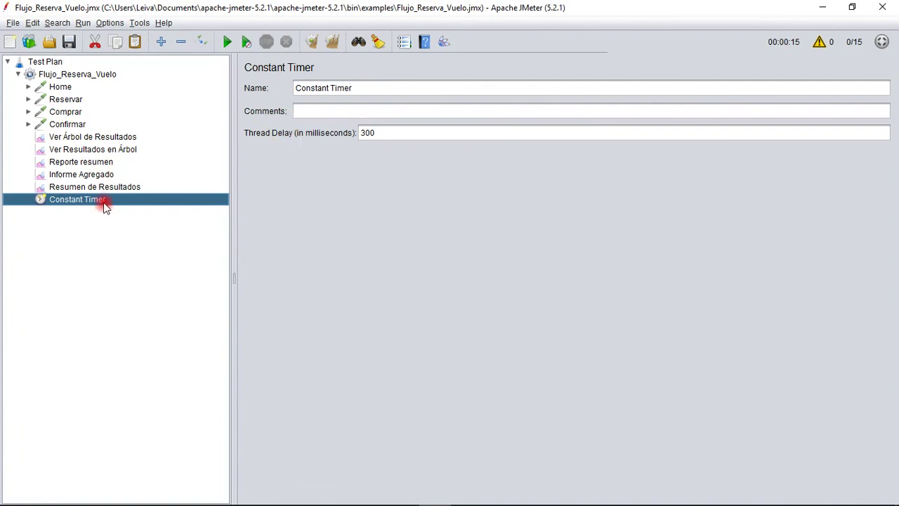
left_click(97, 75)
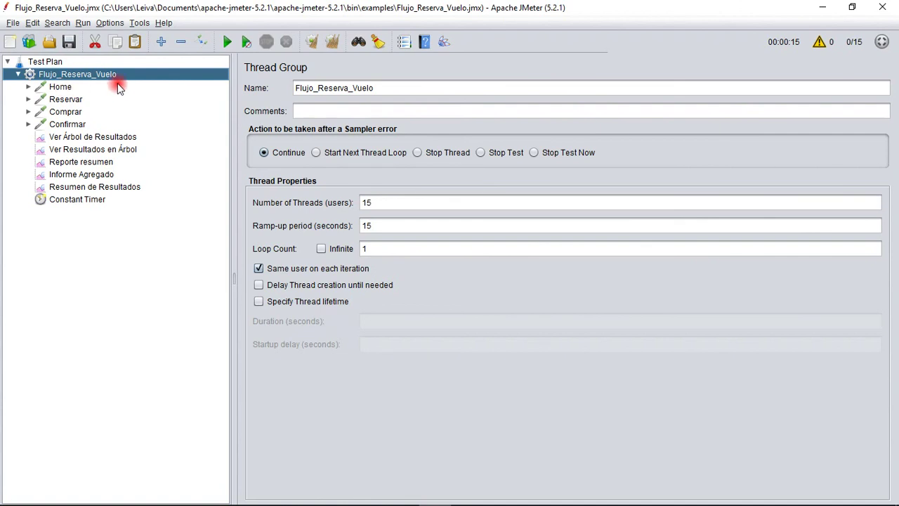
left_click(64, 87)
right_click(69, 89)
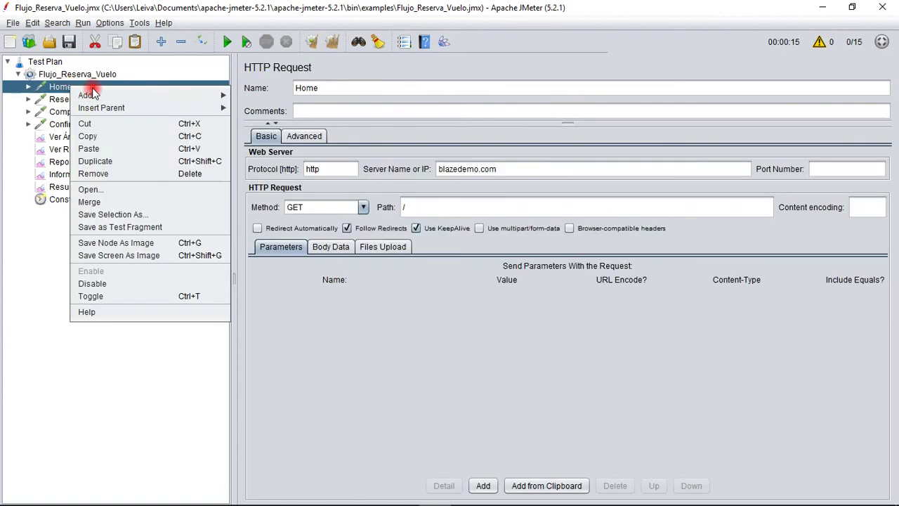
mouse_move(213, 94)
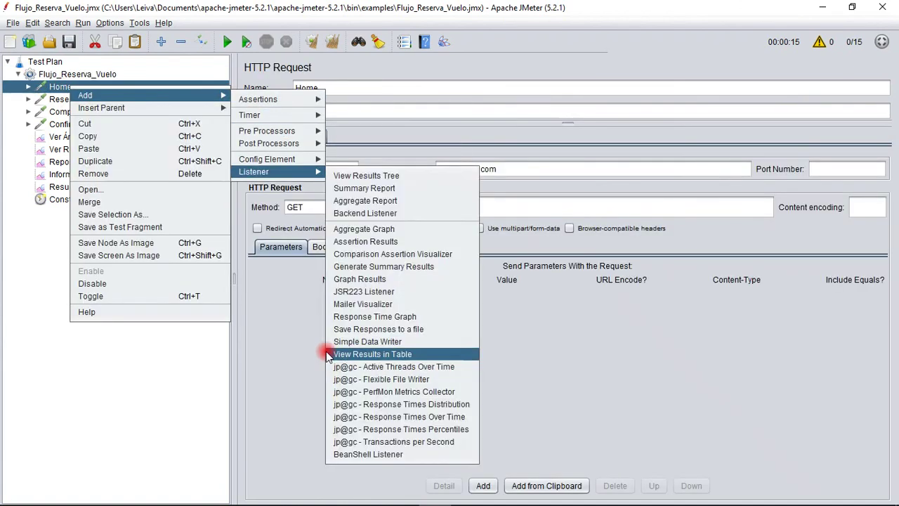
left_click(249, 313)
- Move the Constant Timer to the beginning of the Flujo_Reserva_Vuelo thread group, before the Home request
left_click(88, 201)
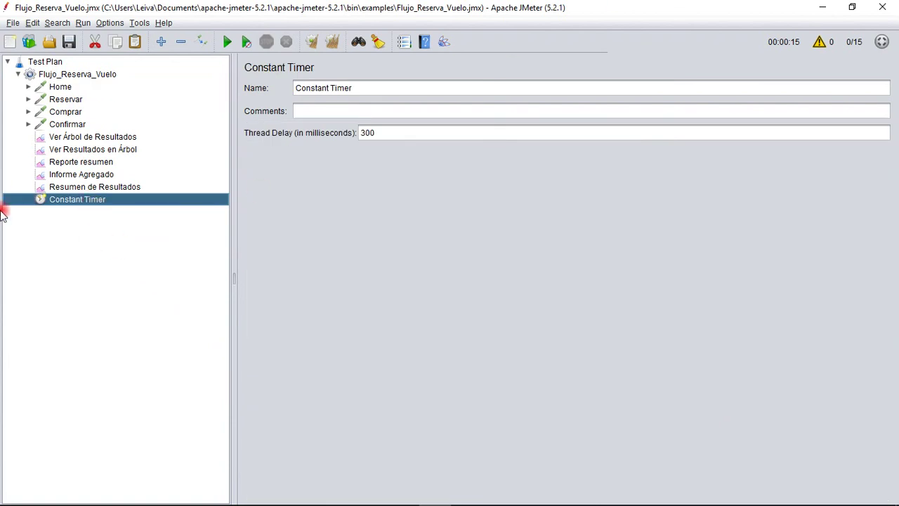
left_click_drag(88, 202, 88, 76)
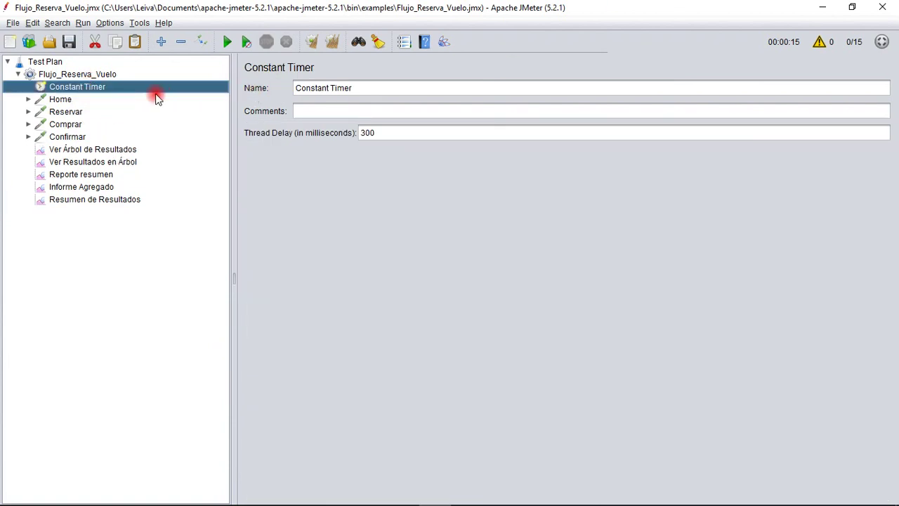
- Examine the Constant Timer and the HTTP requests that follow it in the thread group
key("Down")
key("Down")
key("Down")
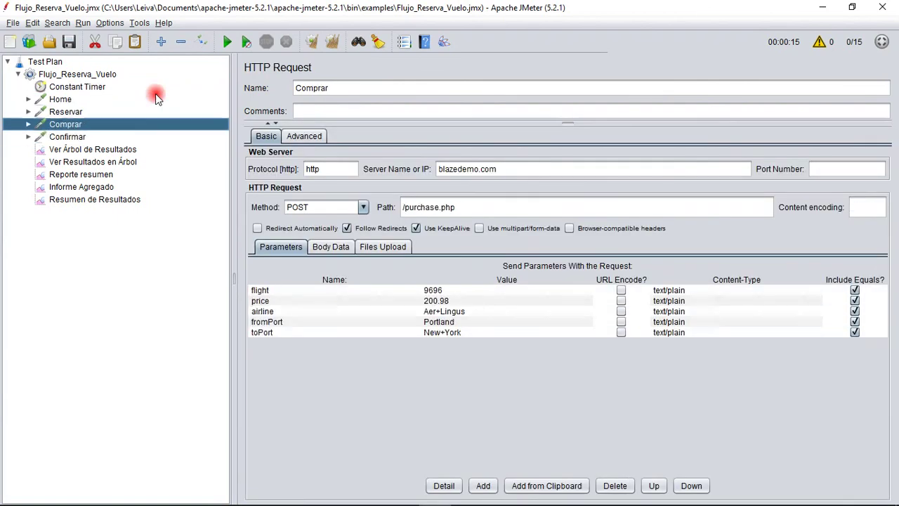
key("Up")
key("Up")
key("Up")
key("Down")
key("Down")
key("Down")
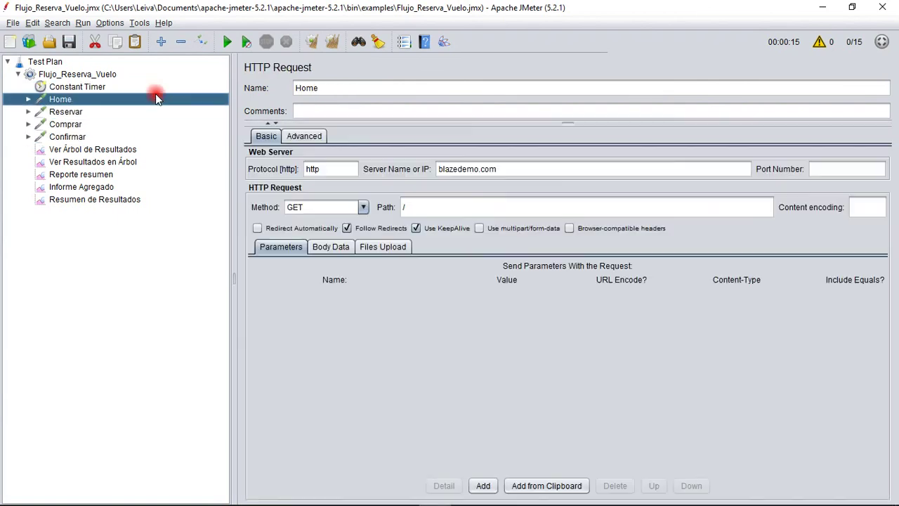
key("Up")
key("Up")
key("Up")
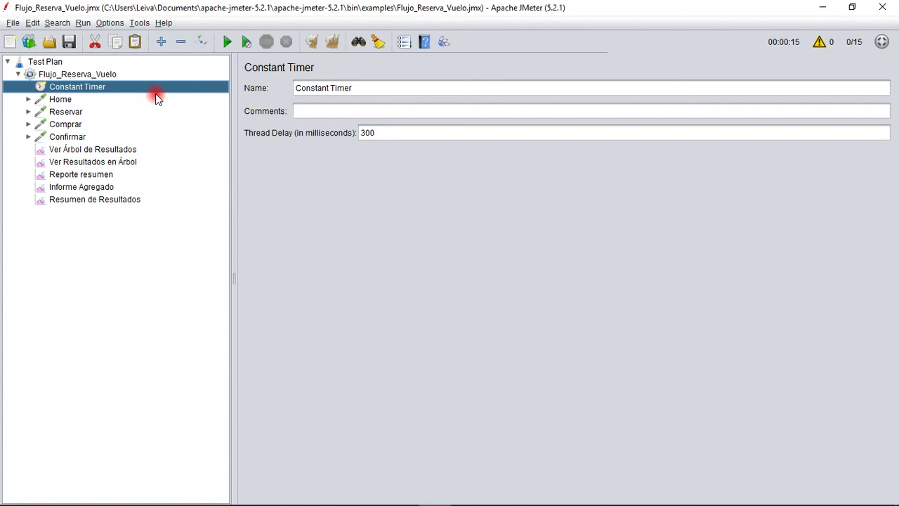
left_click(155, 95)
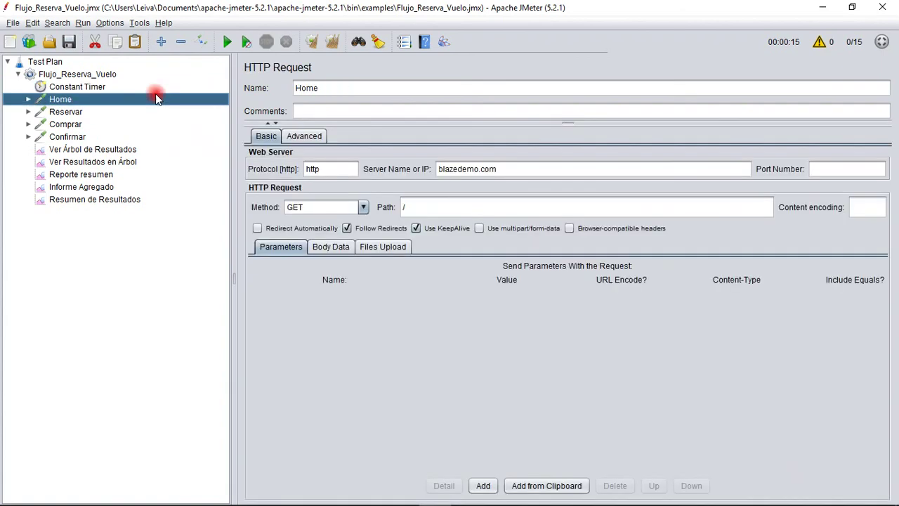
key("Down")
key("Up")
key("Up")
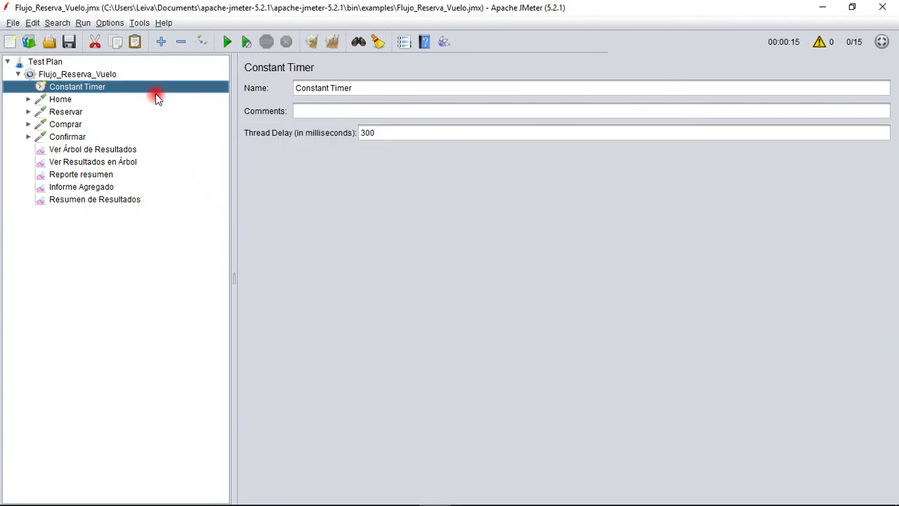
- Set the Constant Timer's thread delay to 5000 milliseconds
left_click(373, 83)
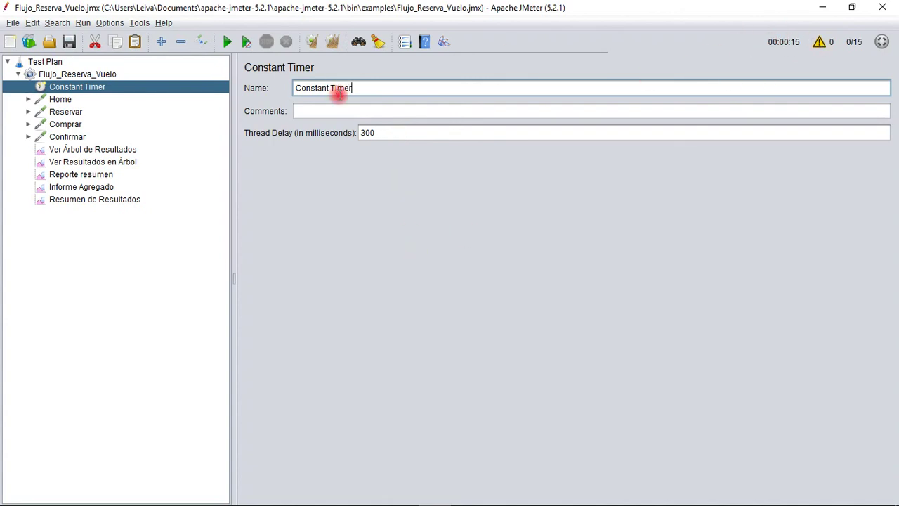
left_click_drag(392, 139, 331, 135)
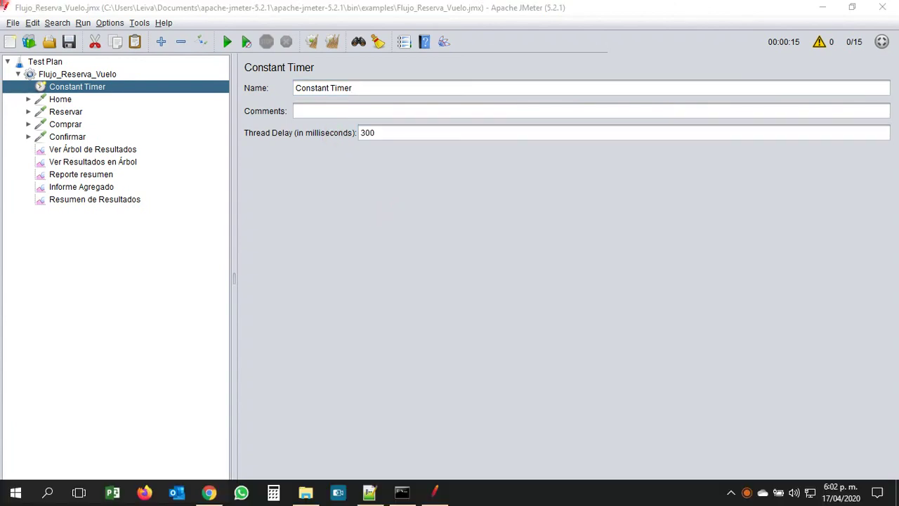
left_click(421, 134)
double_click(424, 134)
type("5000")
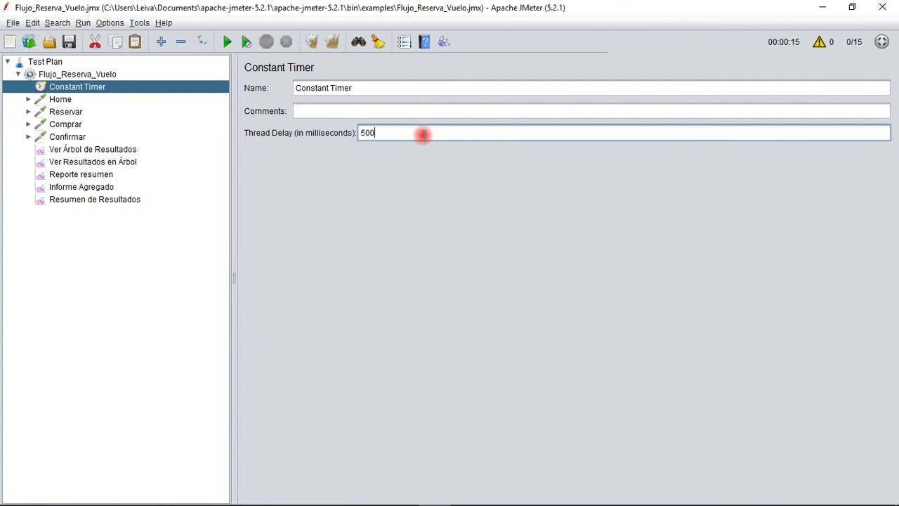
left_click(426, 162)
left_click(412, 134)
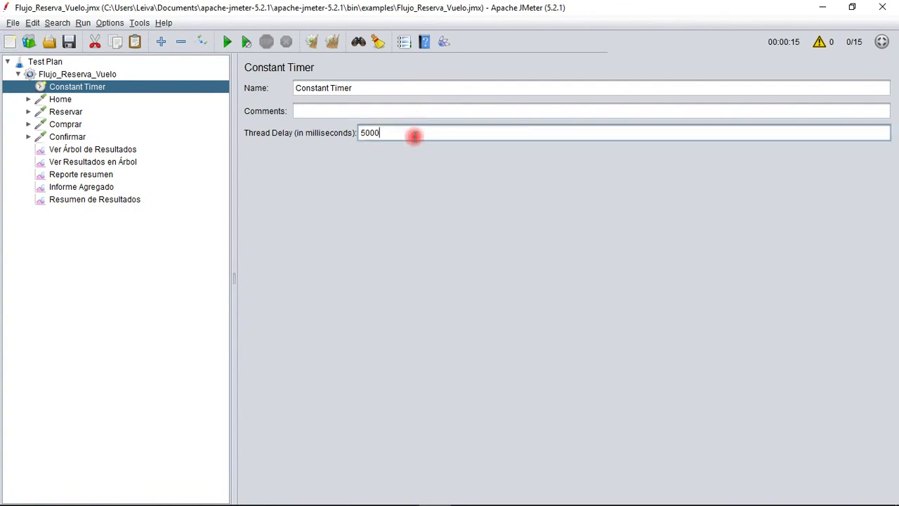
- Review the Home, Reservar, Comprar and Confirmar requests together with the Constant Timer's thread delay
left_click(61, 99)
key("shift+Down")
key("shift+Down")
key("shift+Down")
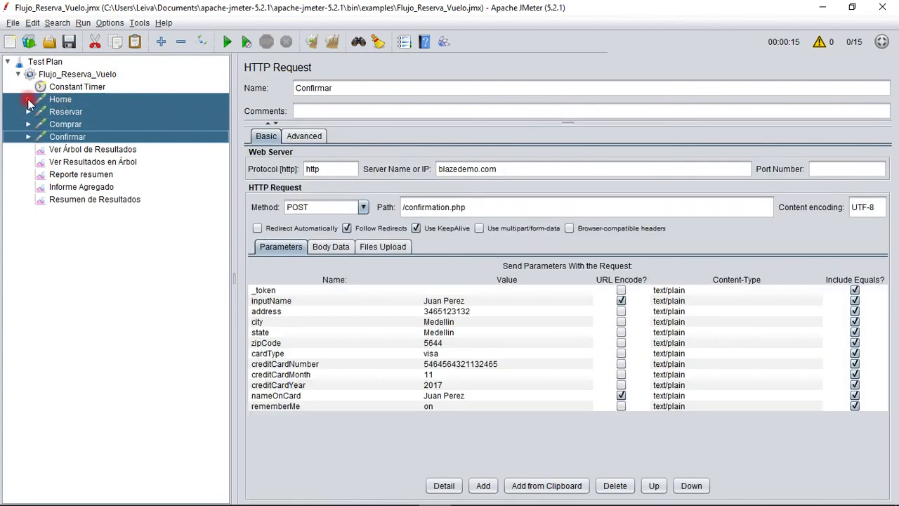
left_click(98, 88)
double_click(424, 134)
left_click(408, 133)
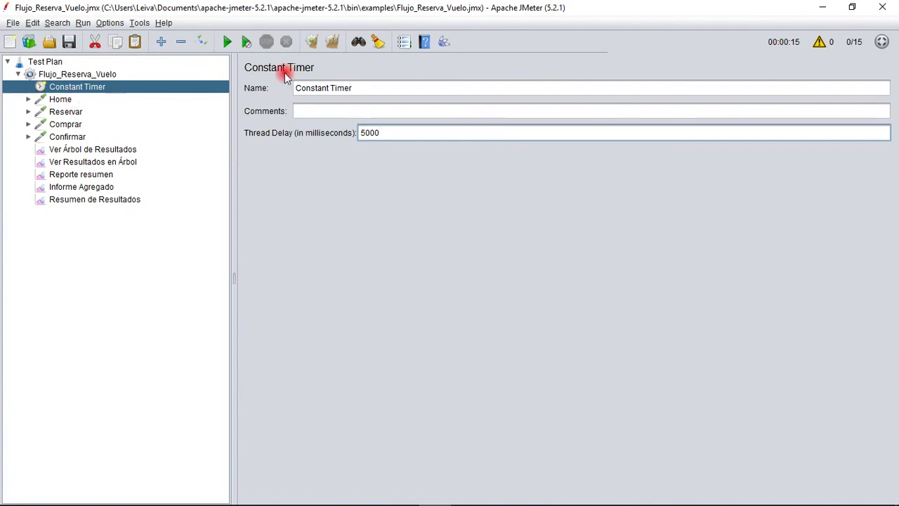
- Clear all previous results and run the test with the Constant Timer in place
left_click(330, 41)
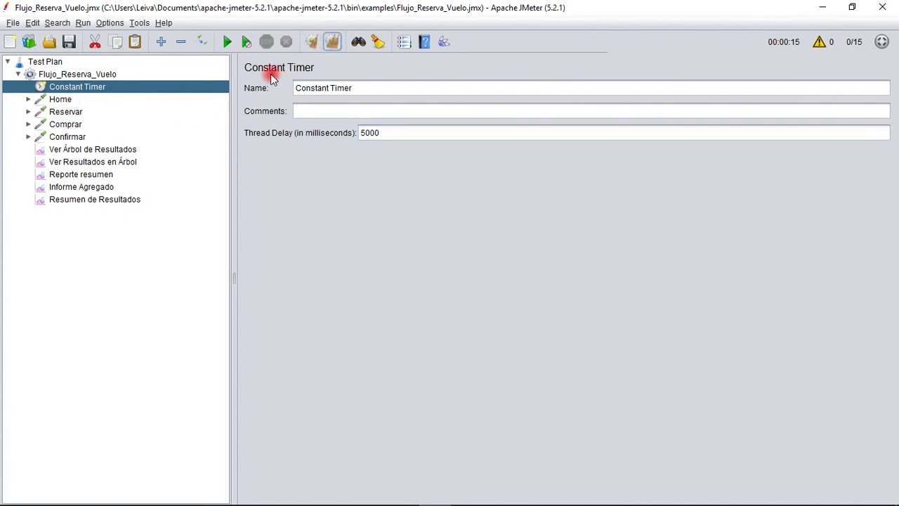
left_click(229, 41)
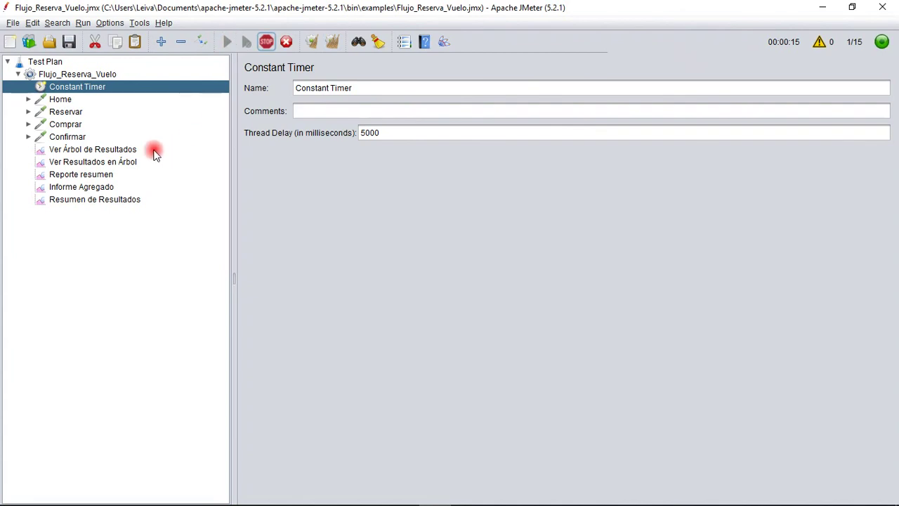
- Examine the run's results in Ver Árbol de Resultados, Ver Resultados en Árbol and Reporte resumen
left_click(81, 162)
left_click(82, 175)
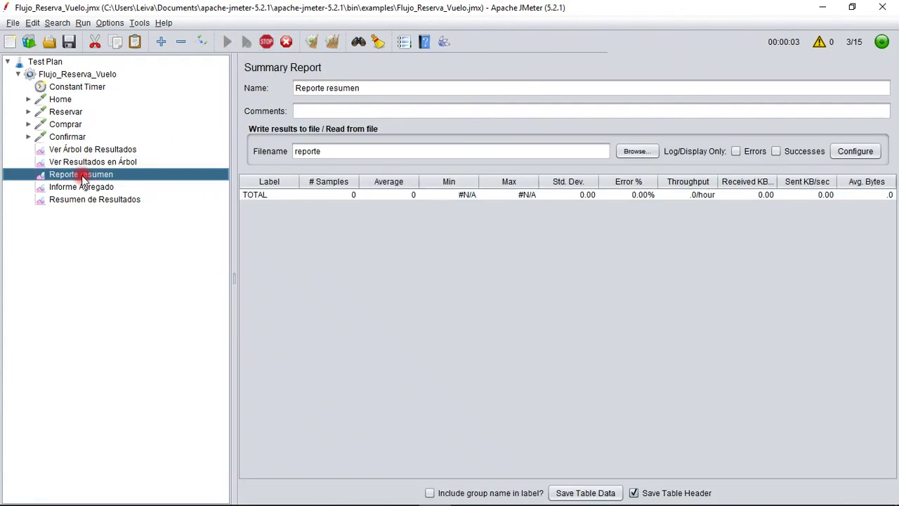
left_click(88, 149)
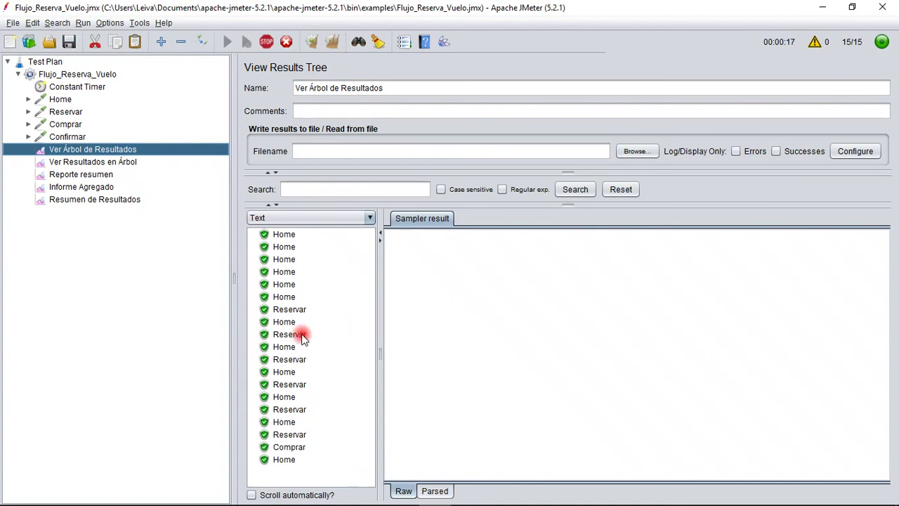
left_click(104, 163)
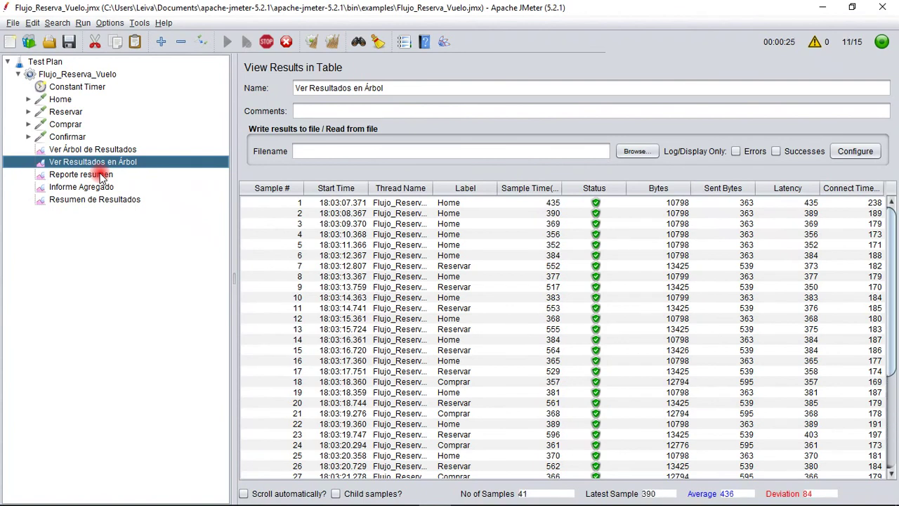
left_click(91, 149)
left_click(88, 175)
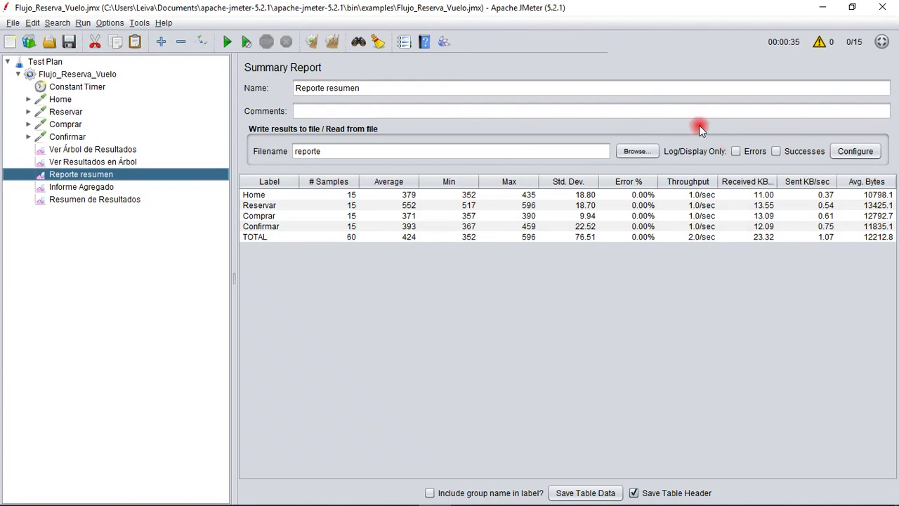
left_click(447, 226)
left_click(453, 236)
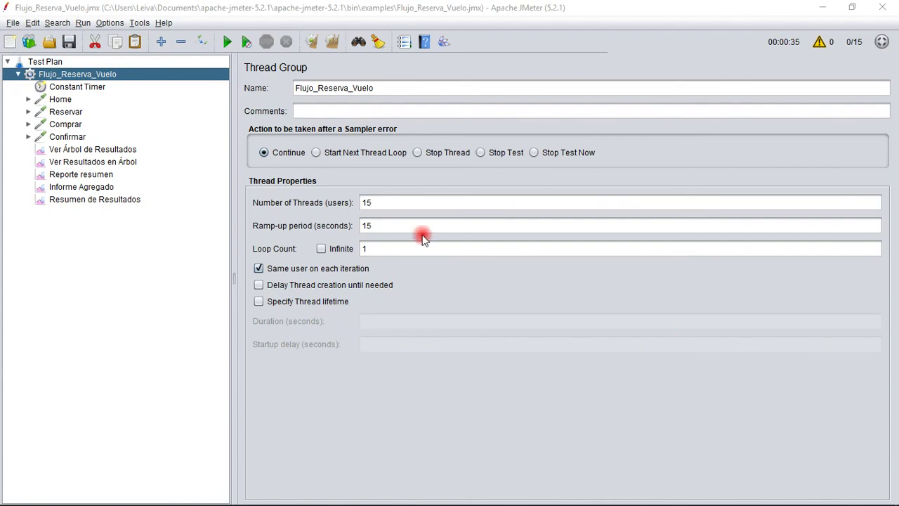
- Check the number of threads and the ramp-up period of the Flujo_Reserva_Vuelo thread group
left_click(390, 203)
left_click_drag(390, 203, 351, 202)
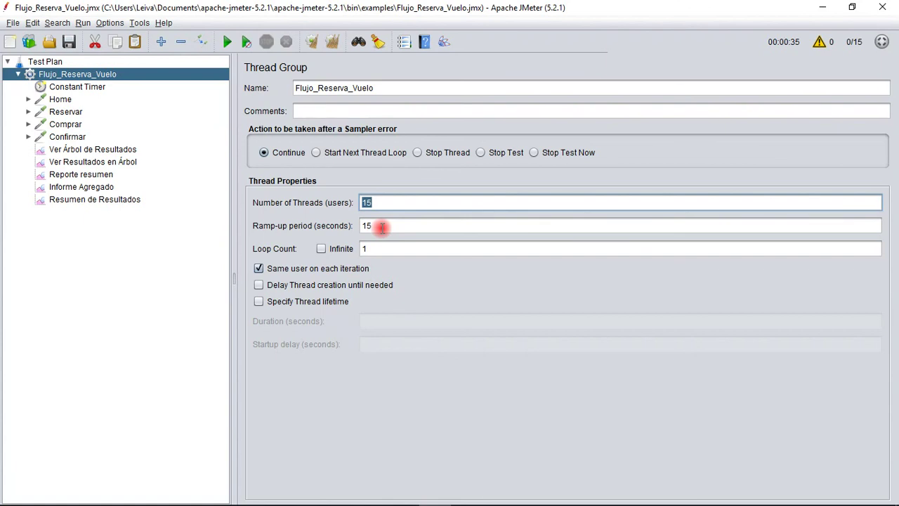
left_click(363, 223)
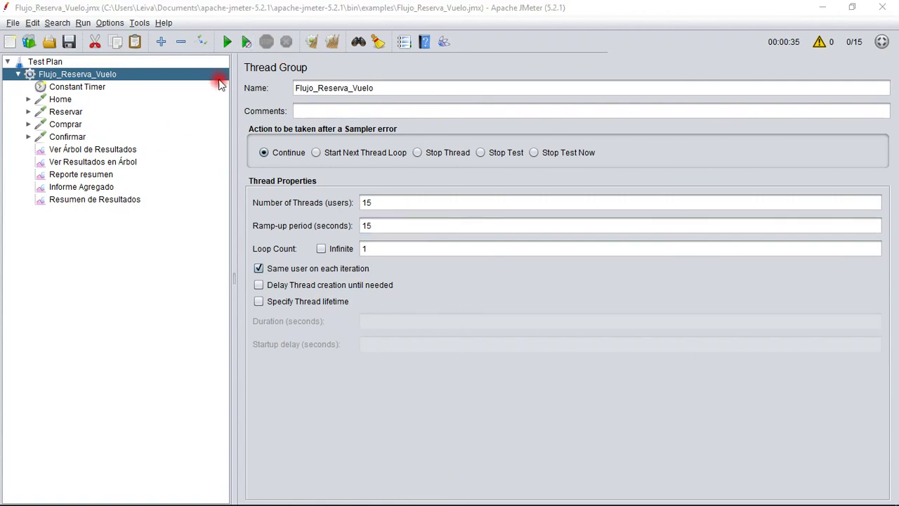
- Add a Uniform Random Timer to the Flujo_Reserva_Vuelo thread group and place it before the Constant Timer
right_click(77, 73)
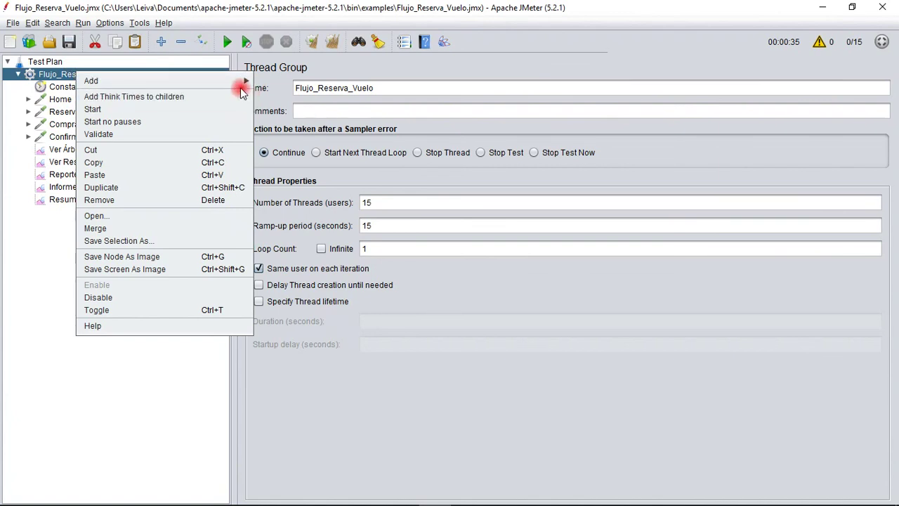
mouse_move(190, 82)
mouse_move(314, 159)
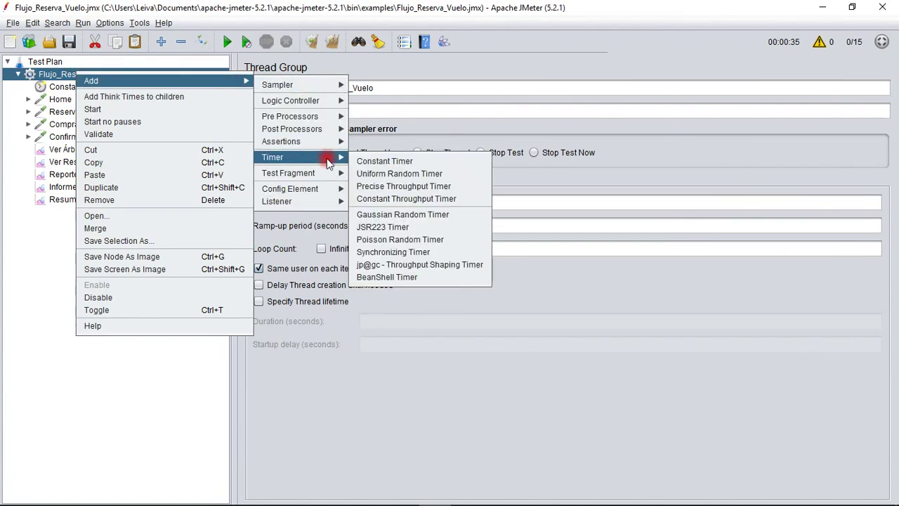
left_click(386, 176)
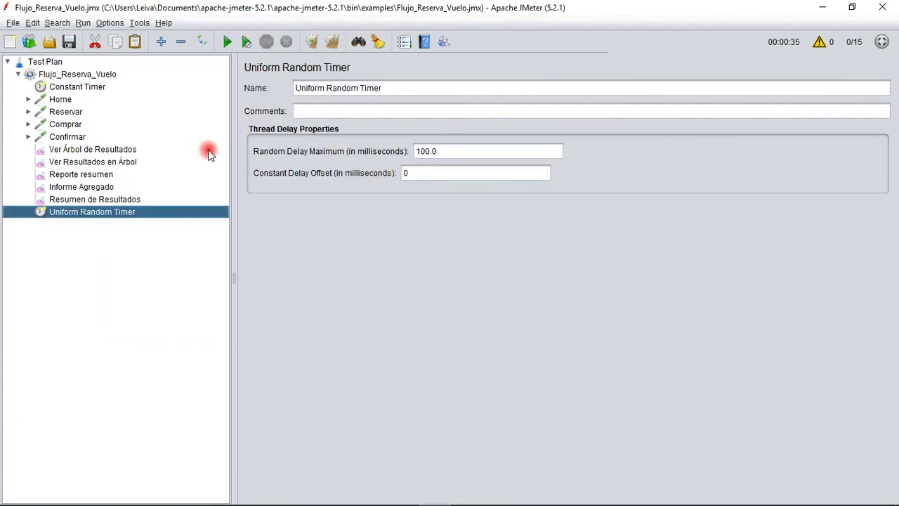
left_click_drag(102, 213, 98, 83)
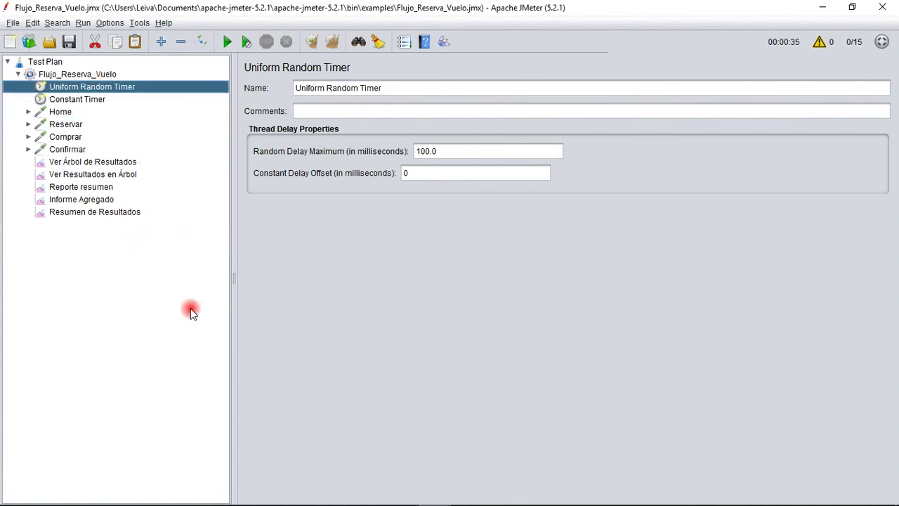
- Disable the Constant Timer in the Flujo_Reserva_Vuelo thread group
left_click(74, 102)
right_click(73, 103)
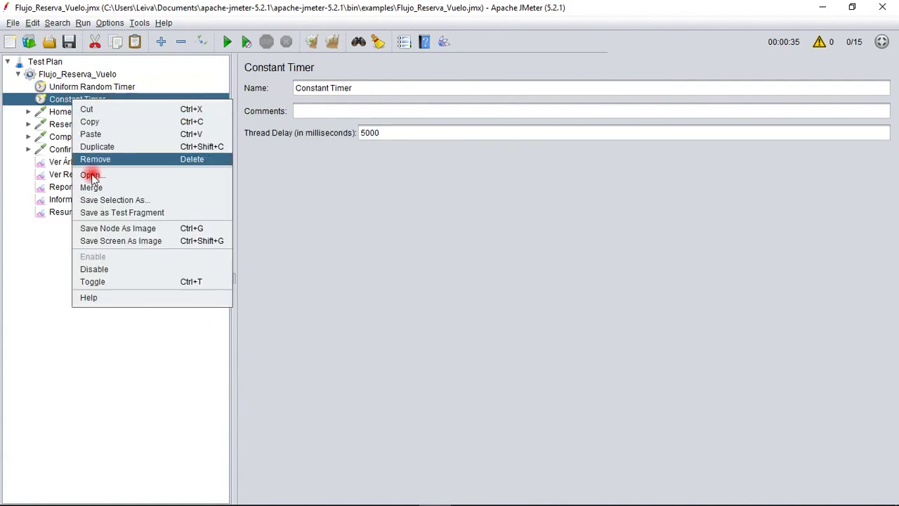
left_click(96, 272)
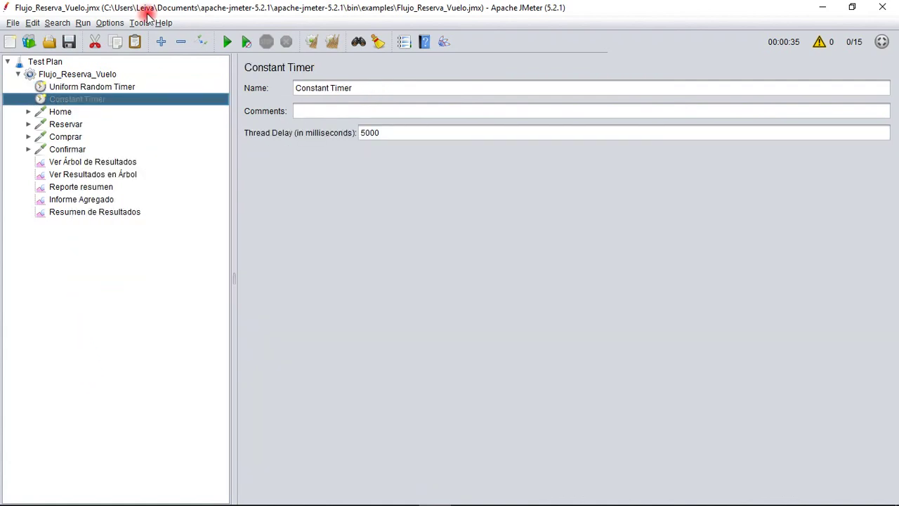
- Compare the two timers' settings and examine the Uniform Random Timer's Random Delay Maximum and Constant Delay Offset fields
left_click(122, 90)
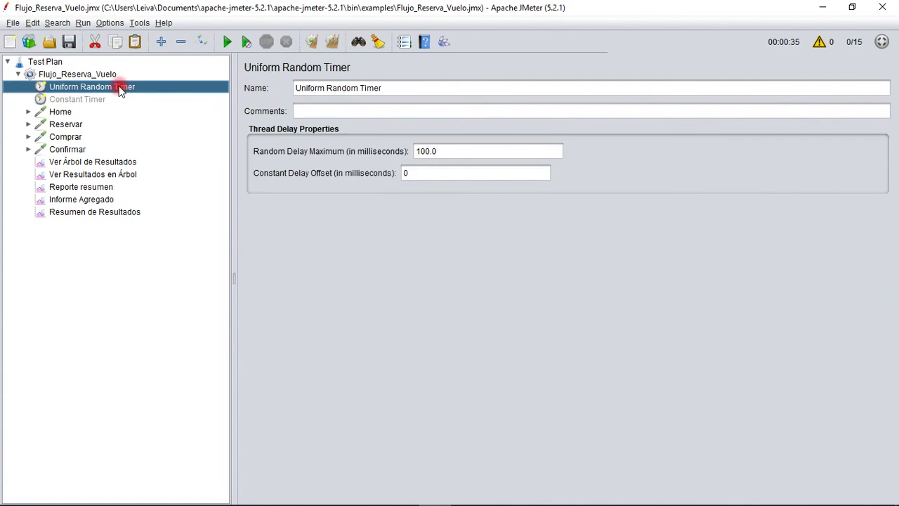
left_click(89, 102)
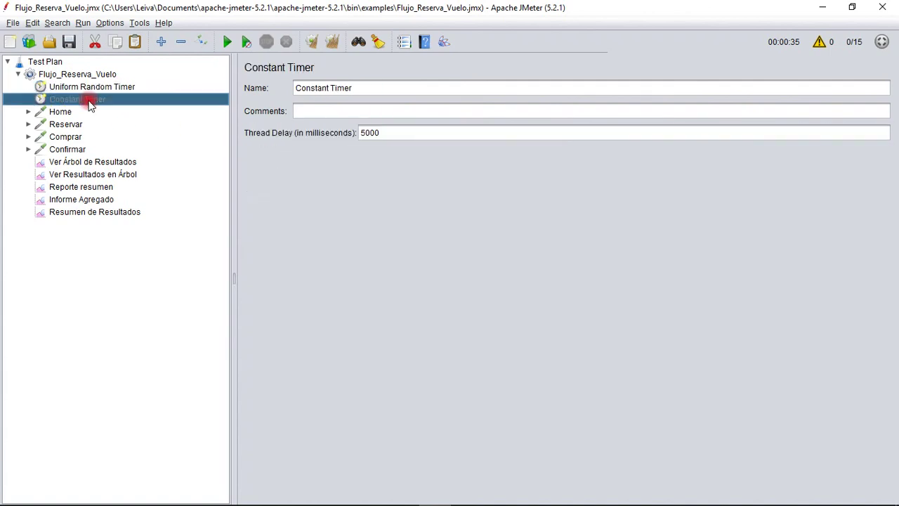
left_click(99, 88)
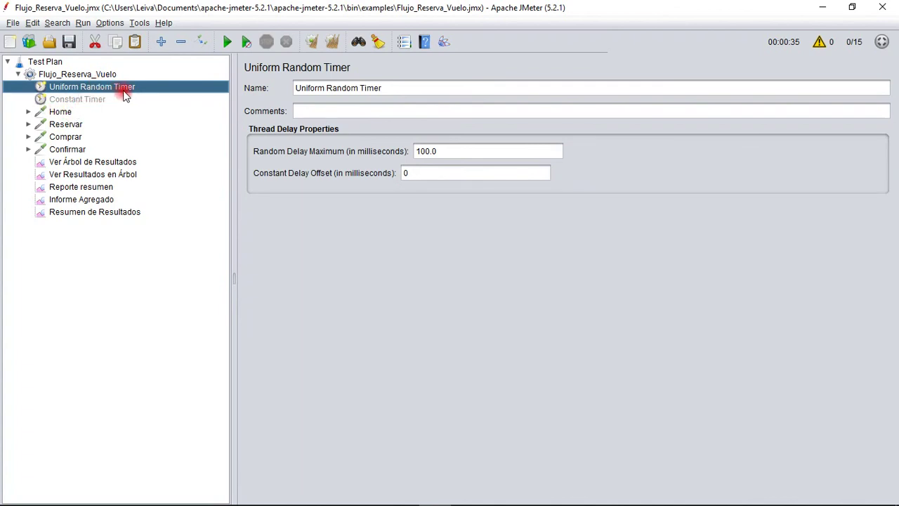
left_click(442, 173)
left_click(451, 152)
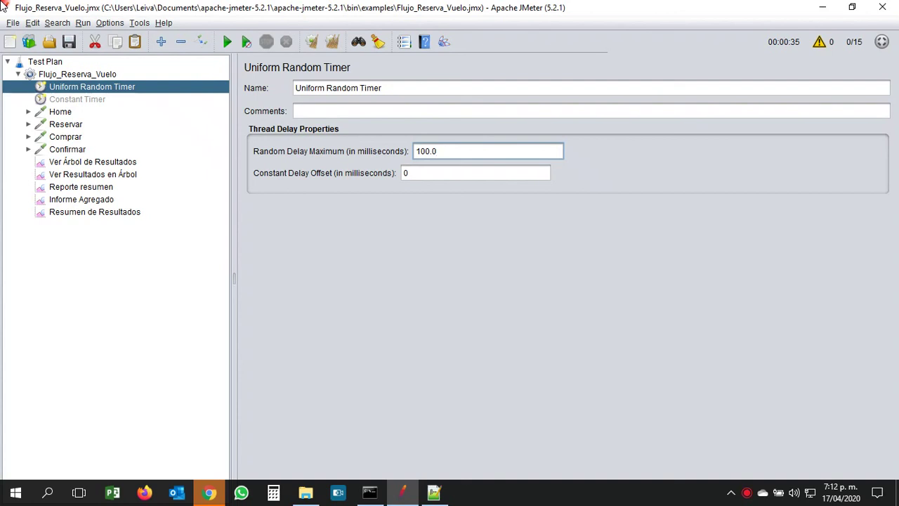
left_click(465, 174)
left_click(477, 151)
left_click(478, 172)
left_click(478, 151)
- Switch to Notepad++ and read in Formula Temporizador Aleatorio.txt about the timer.factor property and the random timers that use it
left_click(435, 494)
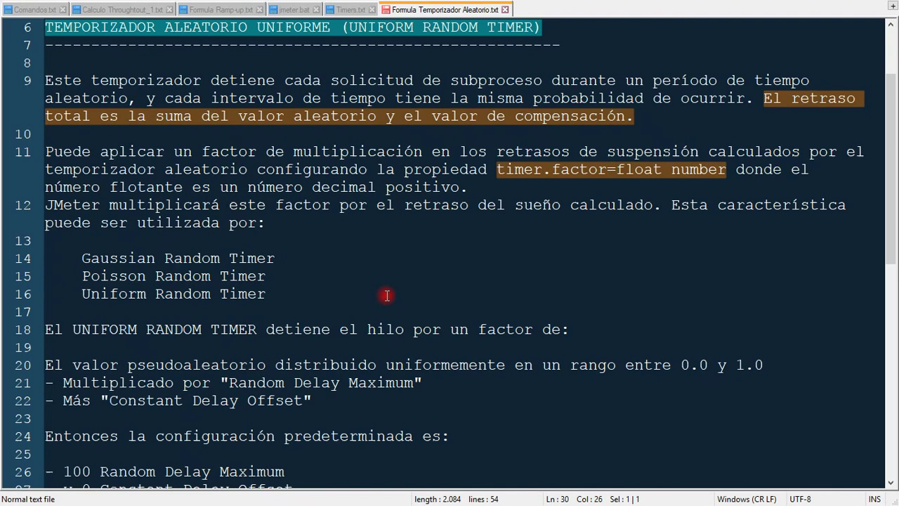
left_click_drag(497, 170, 728, 175)
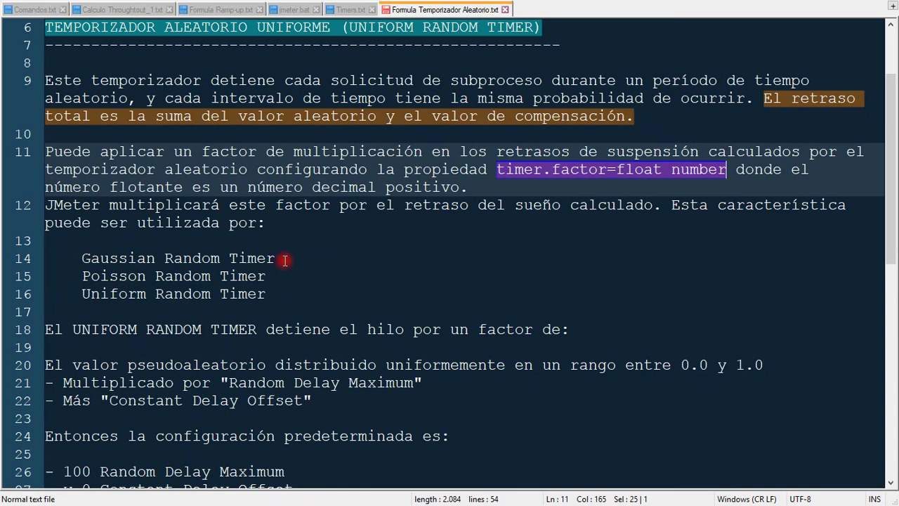
double_click(204, 260)
left_click(269, 295)
scroll(270, 293, "down", 3)
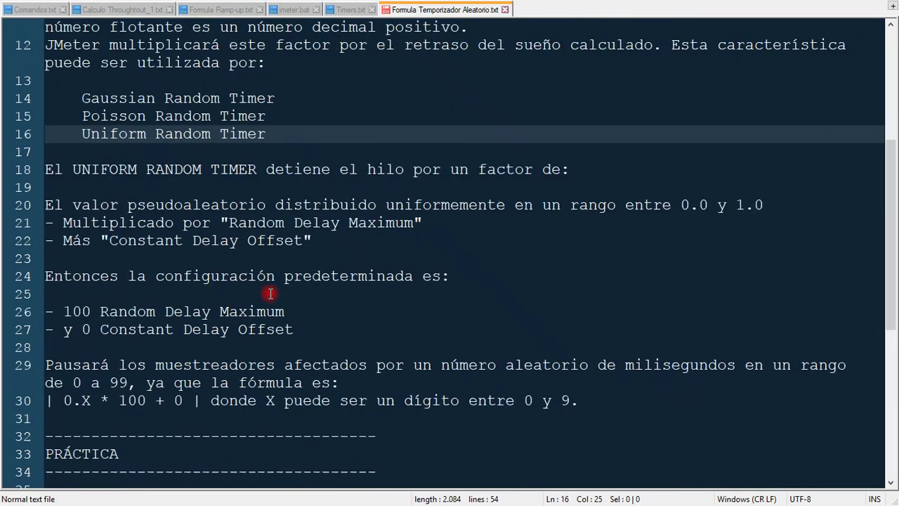
scroll(270, 293, "down", 2)
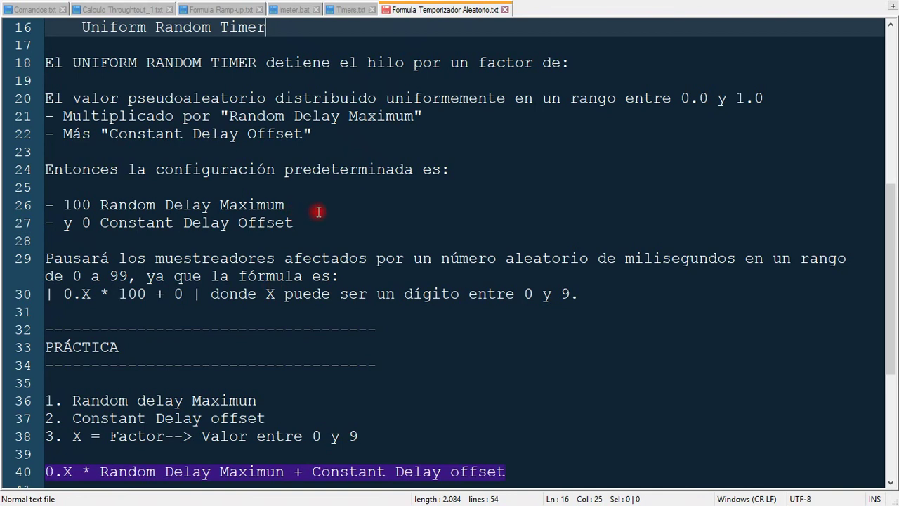
- Read how the notes define the Uniform Random Timer's pause from the pseudorandom value, Random Delay Maximum and Constant Delay Offset
left_click(683, 98)
left_click_drag(682, 98, 703, 98)
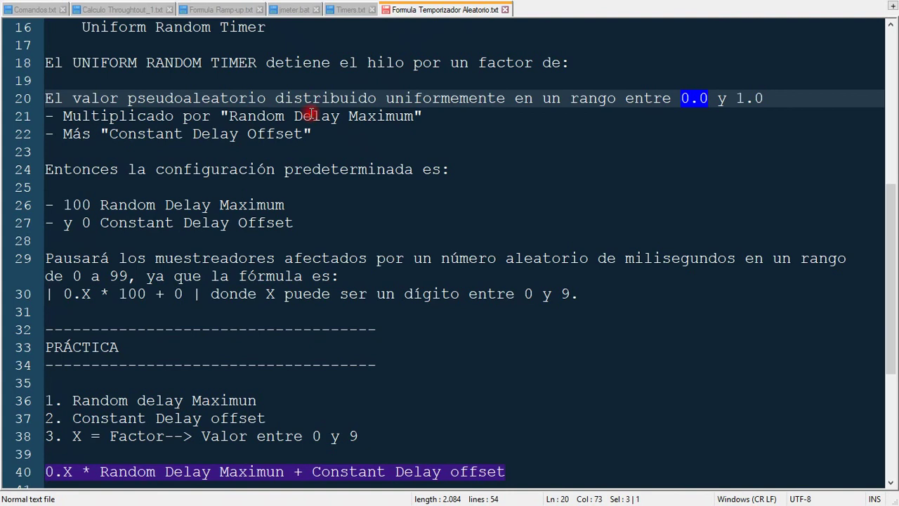
left_click_drag(231, 116, 414, 116)
left_click_drag(111, 133, 305, 133)
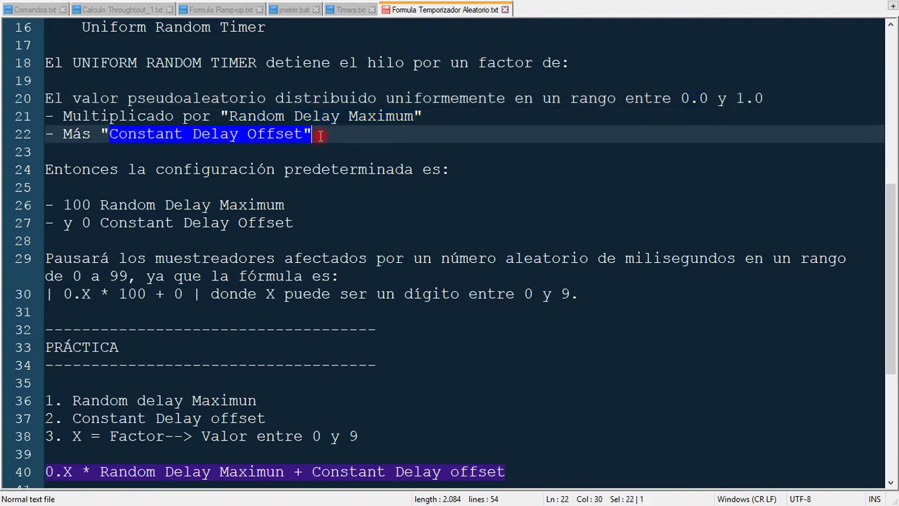
scroll(322, 87, "down", 1)
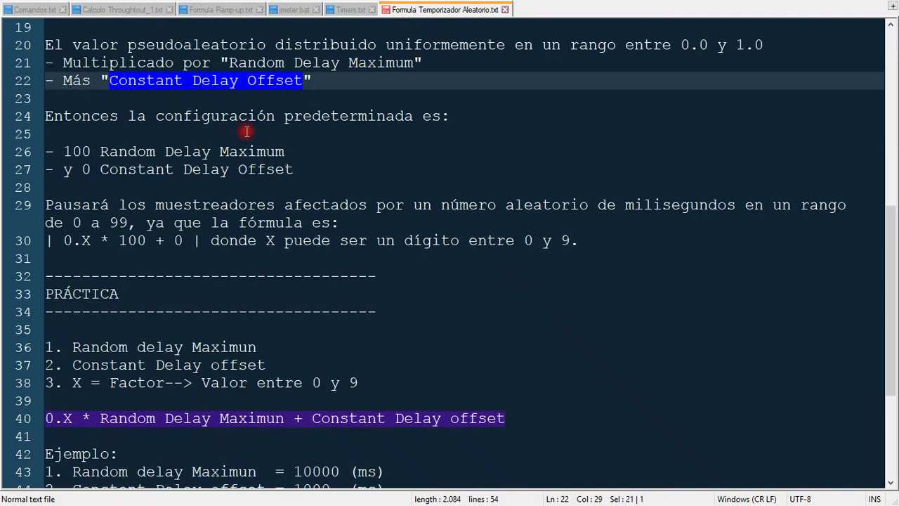
- Review the timer's default Random Delay Maximum and Constant Delay Offset values listed in the notes
scroll(114, 138, "down", 1)
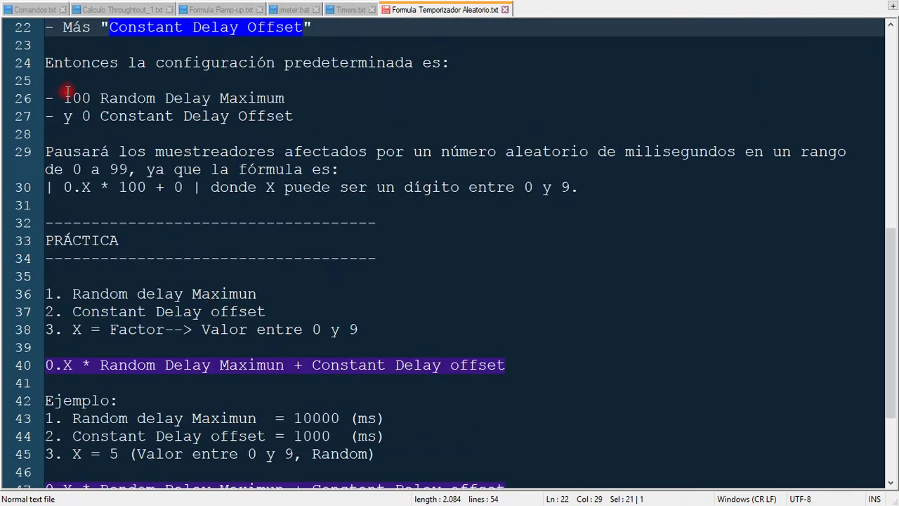
left_click_drag(43, 98, 317, 123)
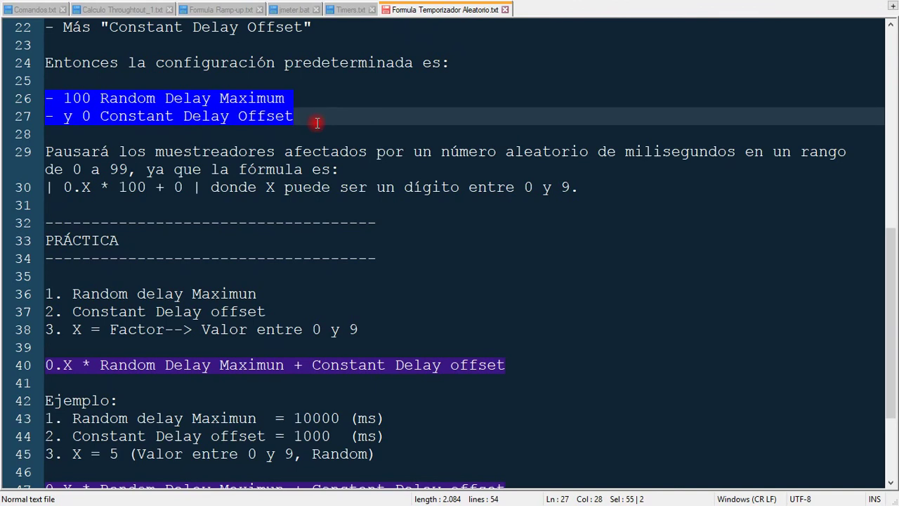
left_click(317, 123)
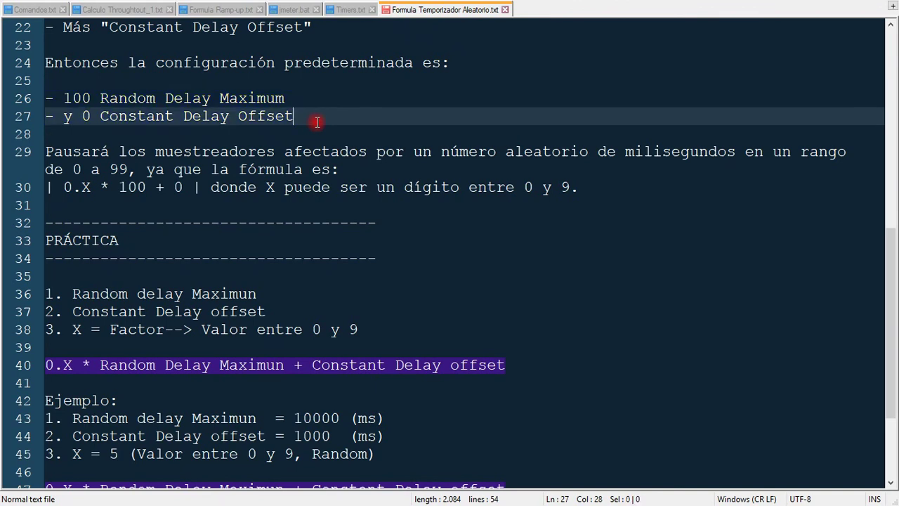
double_click(79, 99)
left_click(83, 116)
left_click(105, 98)
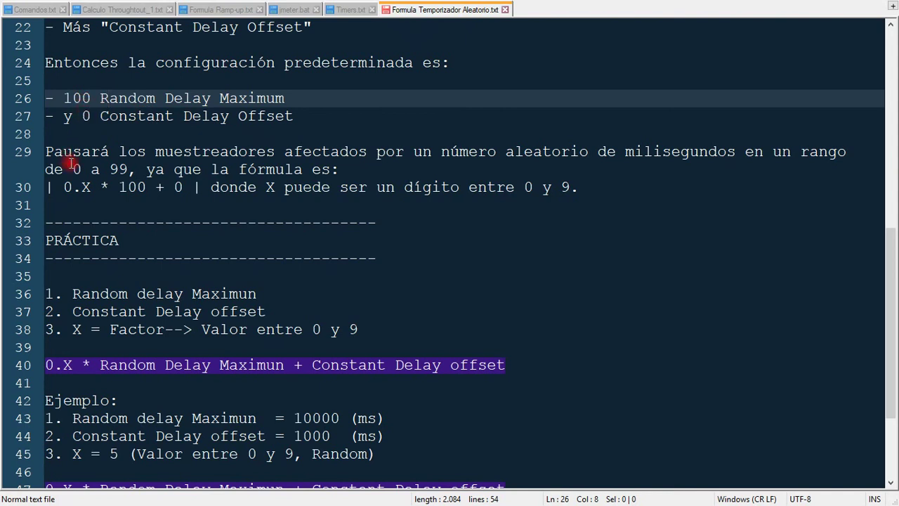
- Examine the pause range and each term of the default delay formula, including the random digit X
scroll(68, 160, "down", 1)
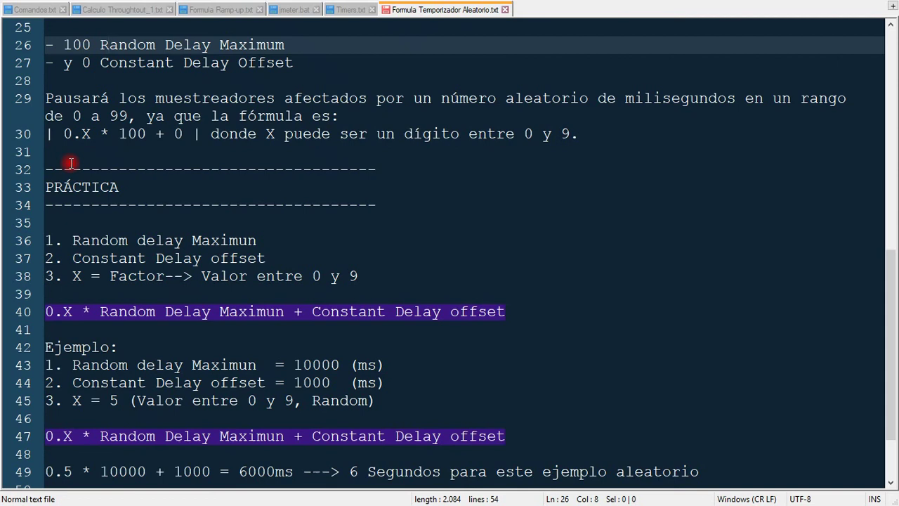
double_click(77, 116)
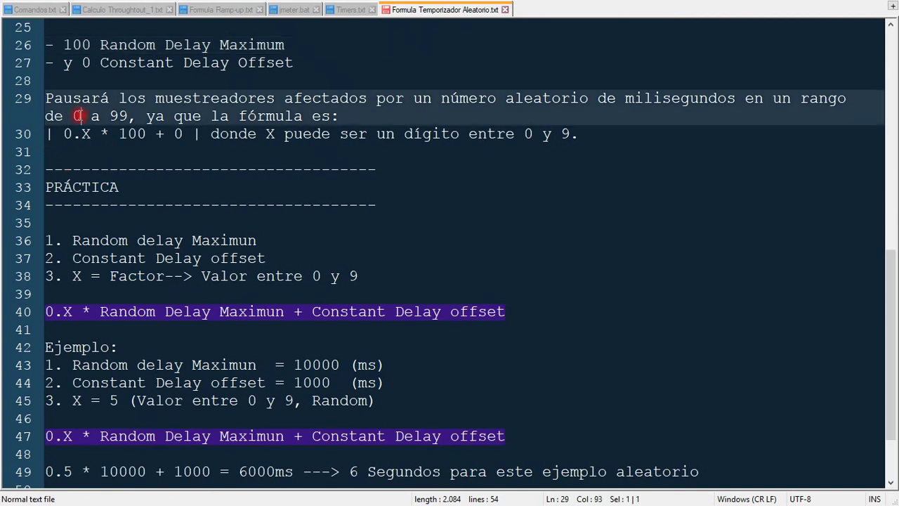
double_click(118, 116)
left_click(73, 133)
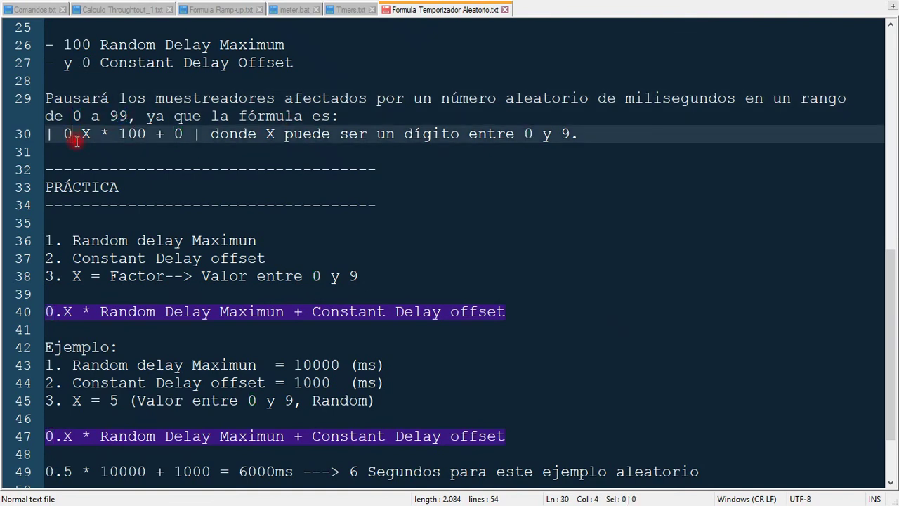
double_click(85, 133)
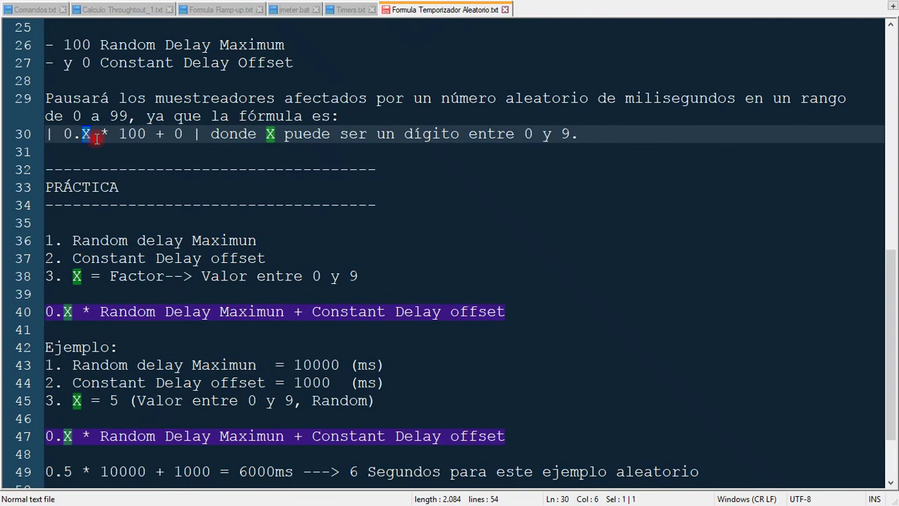
double_click(129, 133)
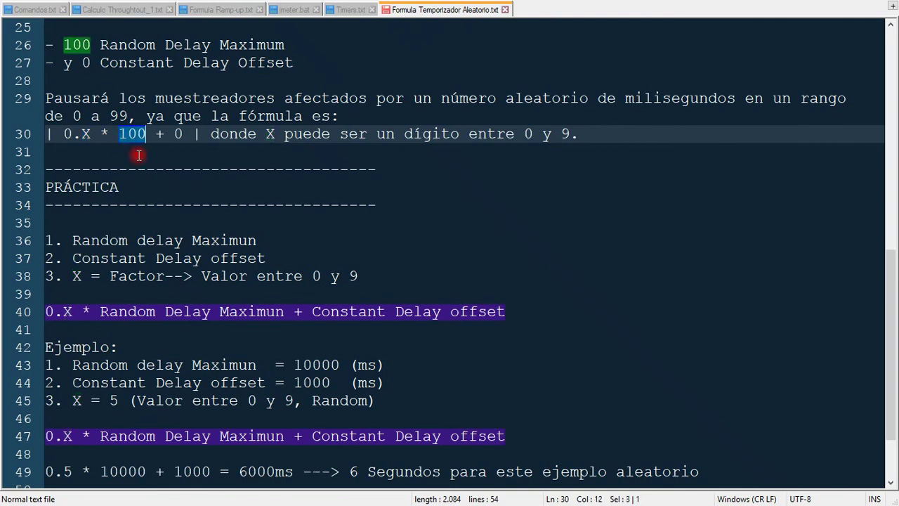
double_click(178, 134)
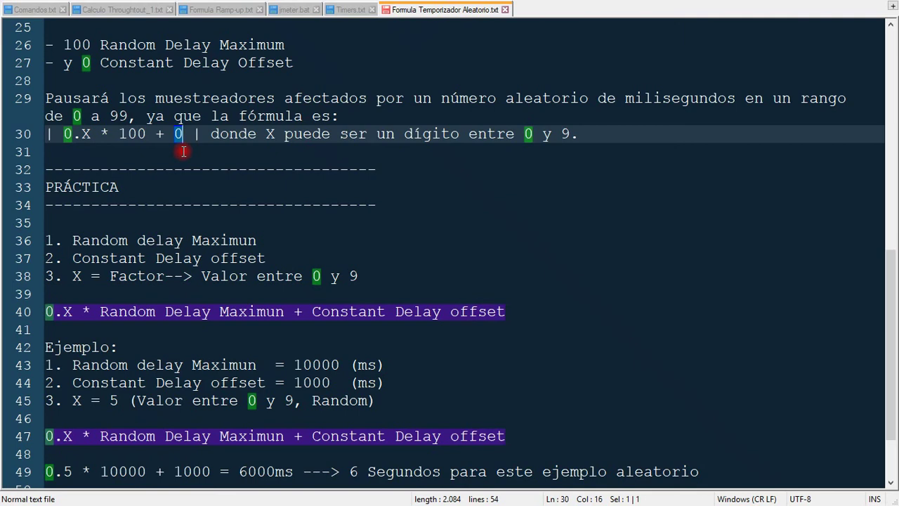
double_click(269, 134)
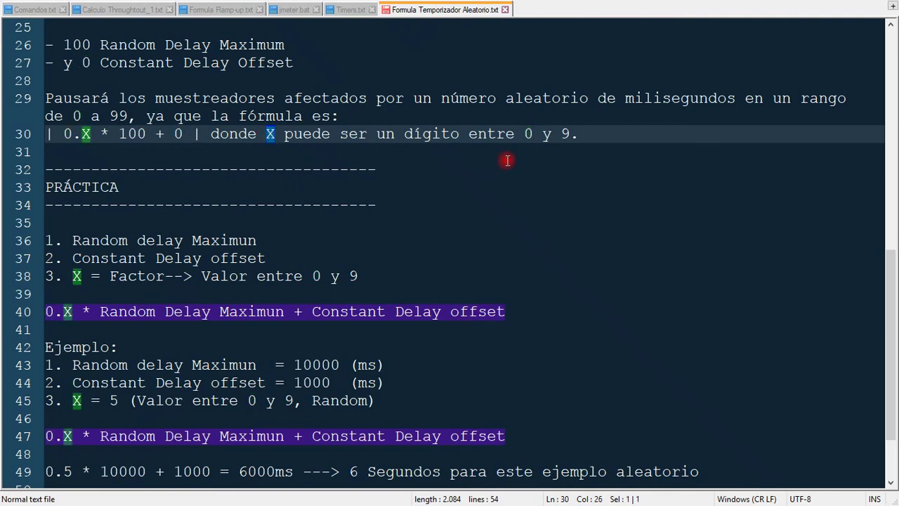
- Review the PRÁCTICA section's general formula and the example's values for Random delay Maximun, Constant Delay offset and X
scroll(397, 230, "down", 1)
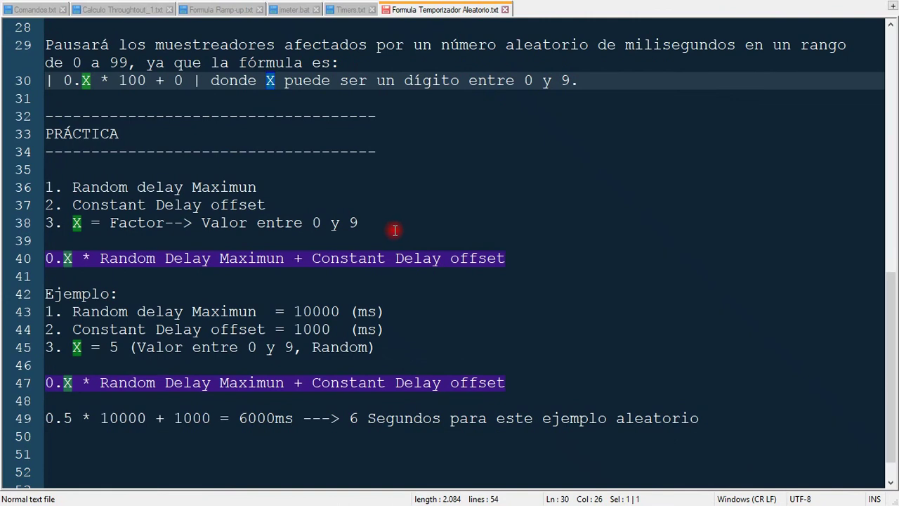
scroll(396, 230, "down", 1)
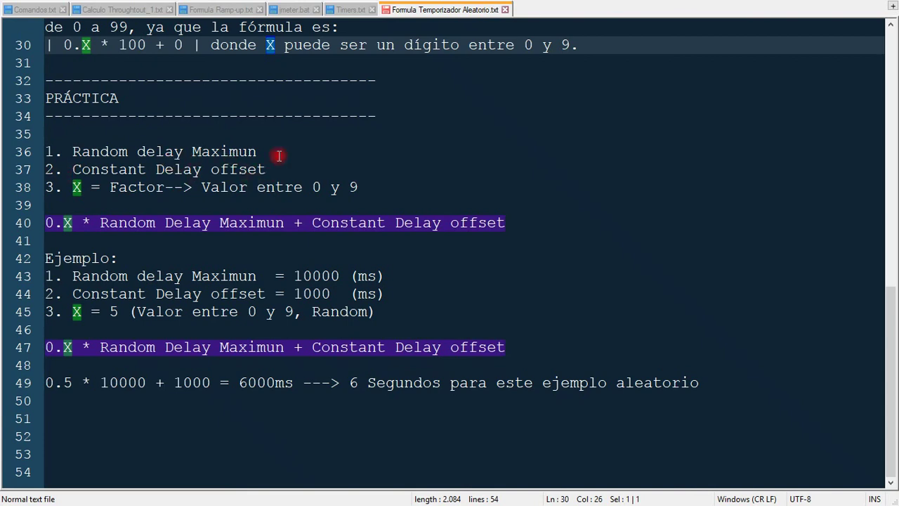
left_click_drag(265, 170, 156, 170)
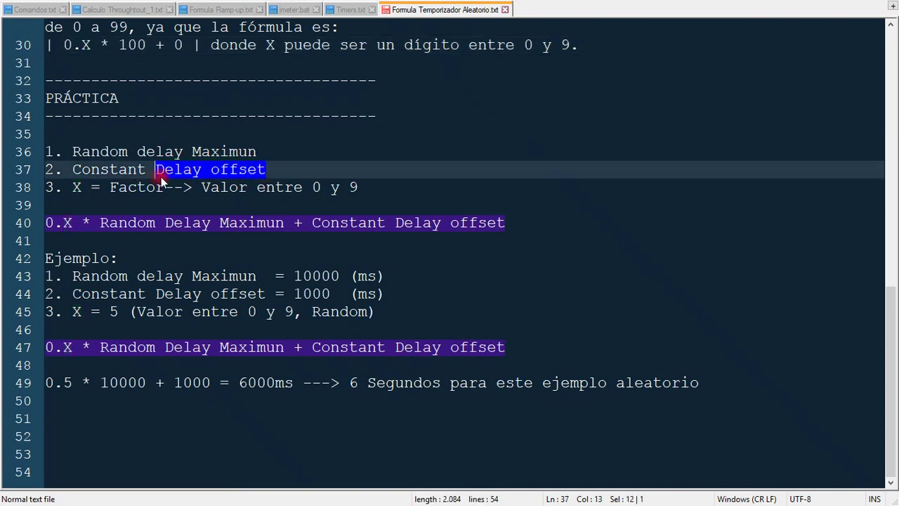
left_click(148, 260)
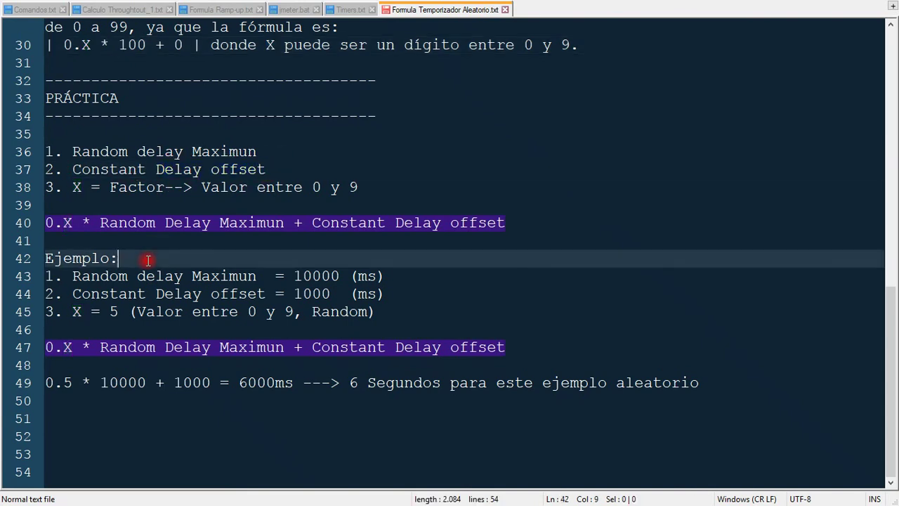
double_click(313, 275)
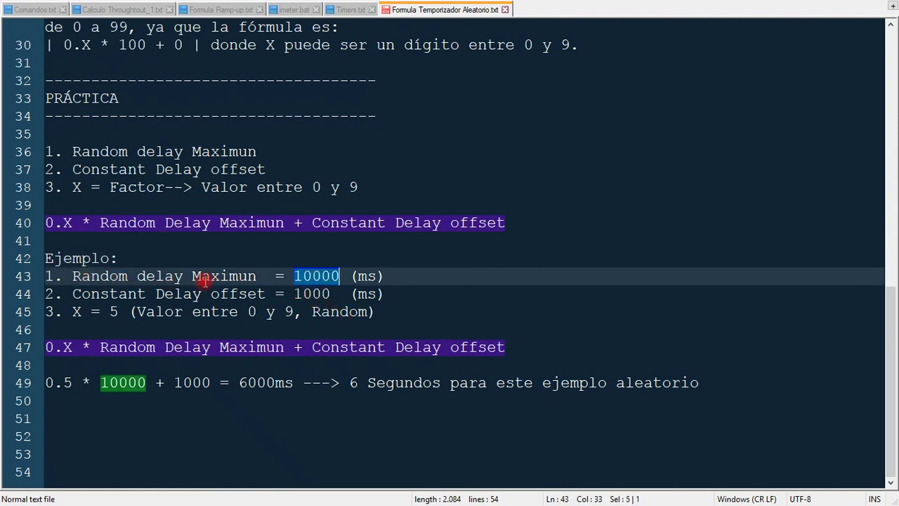
left_click_drag(73, 294, 267, 294)
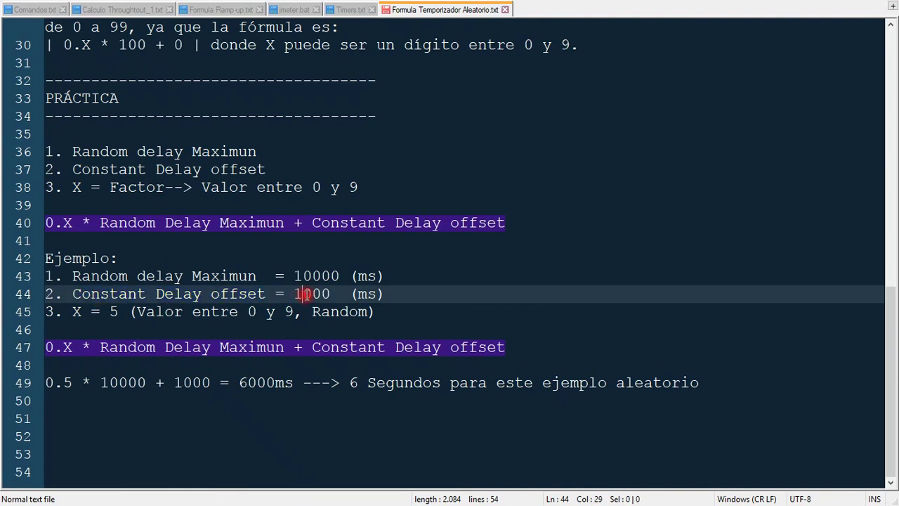
double_click(304, 294)
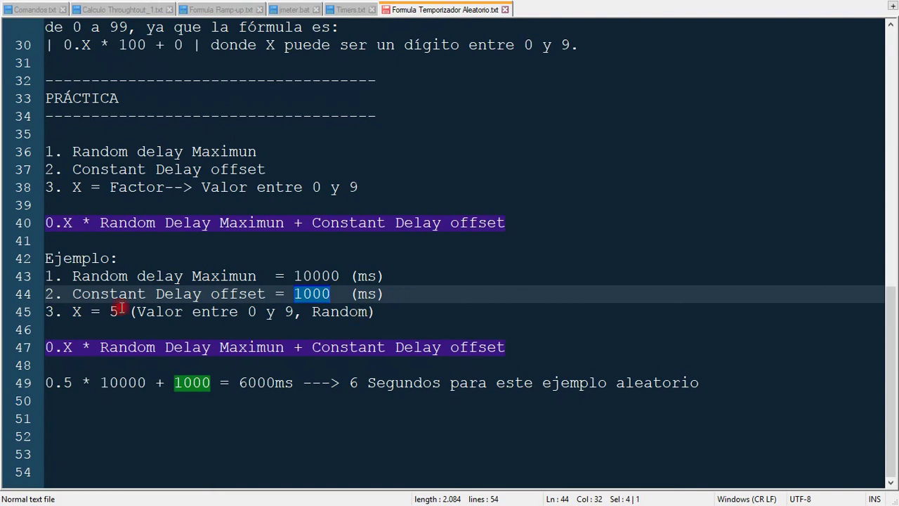
double_click(76, 311)
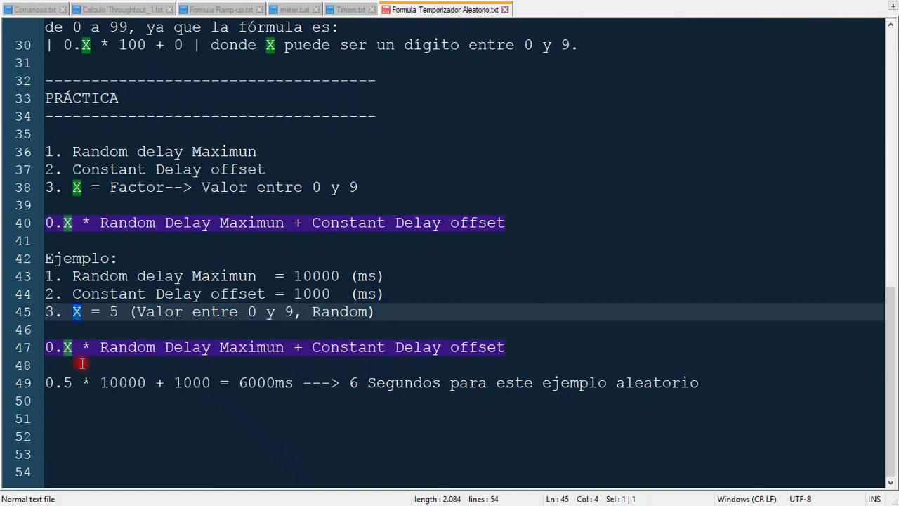
double_click(114, 311)
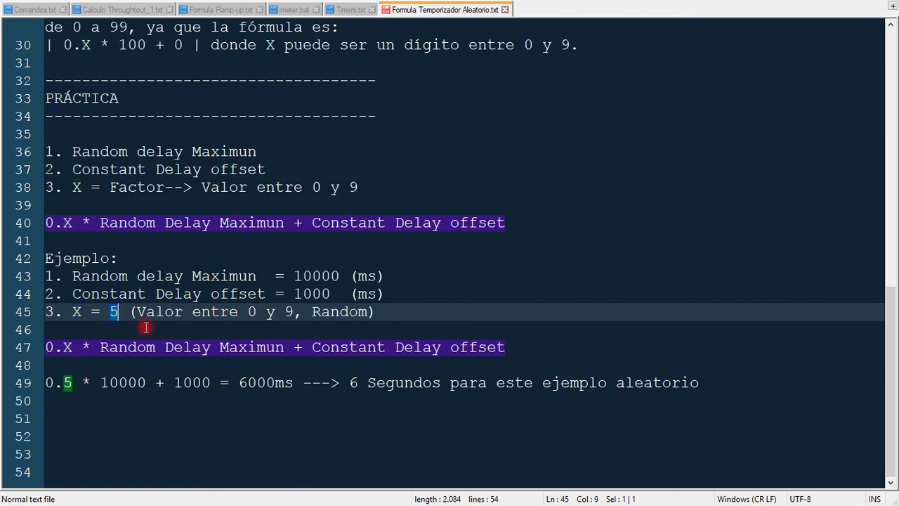
- Trace the worked example's calculation term by term: the 0.5 factor, the 10000 maximum, the 1000 offset and the resulting delay
double_click(67, 385)
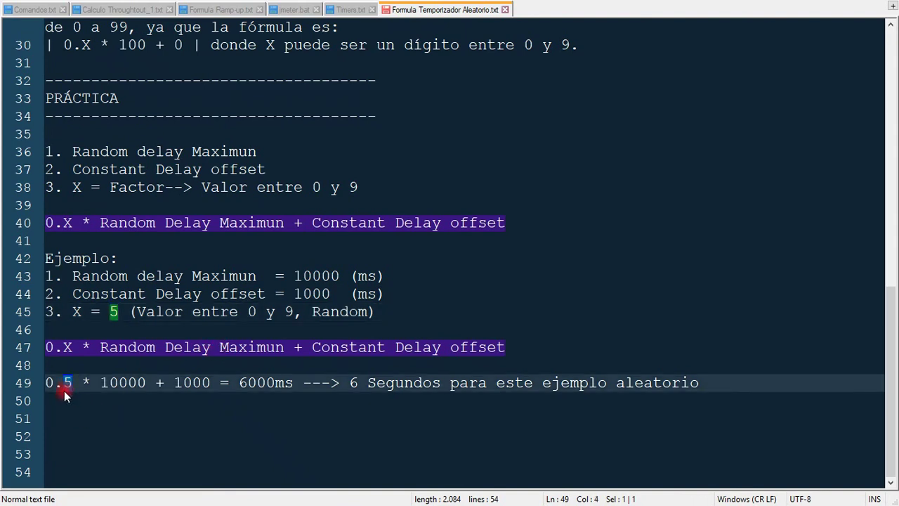
left_click_drag(47, 385, 69, 388)
double_click(124, 385)
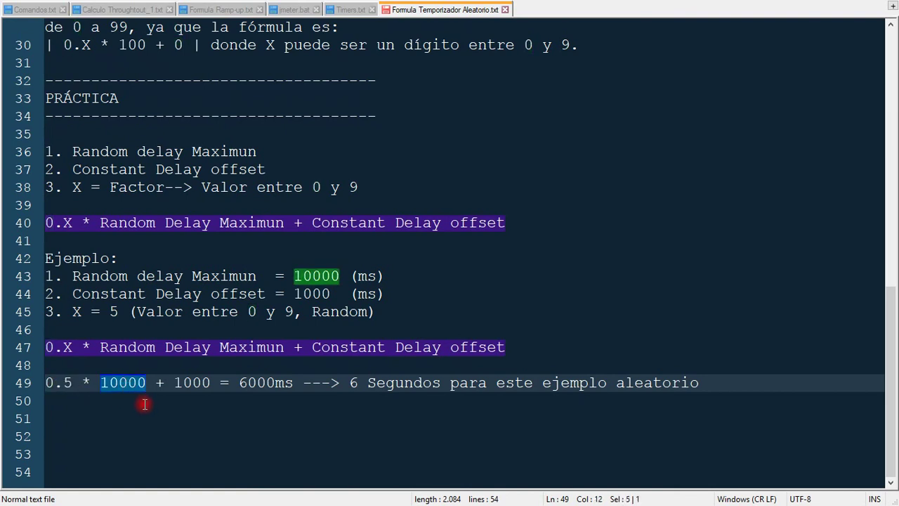
double_click(191, 383)
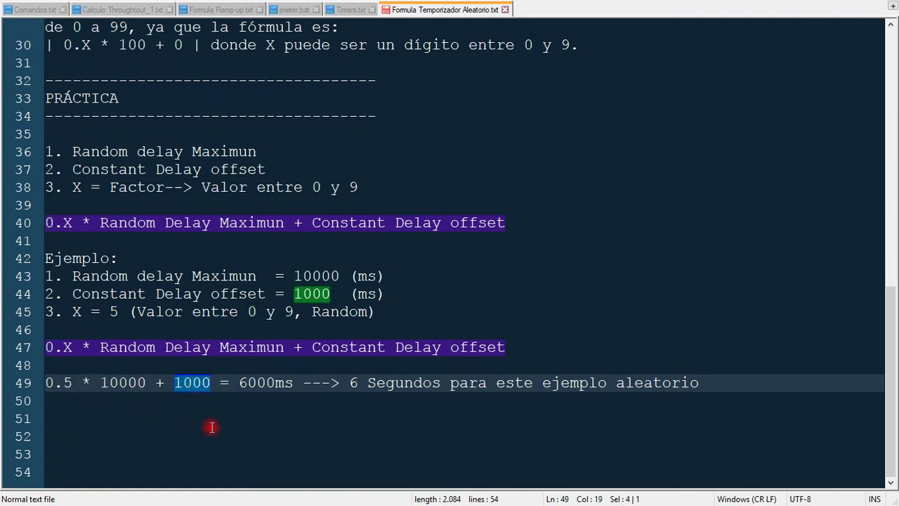
double_click(240, 384)
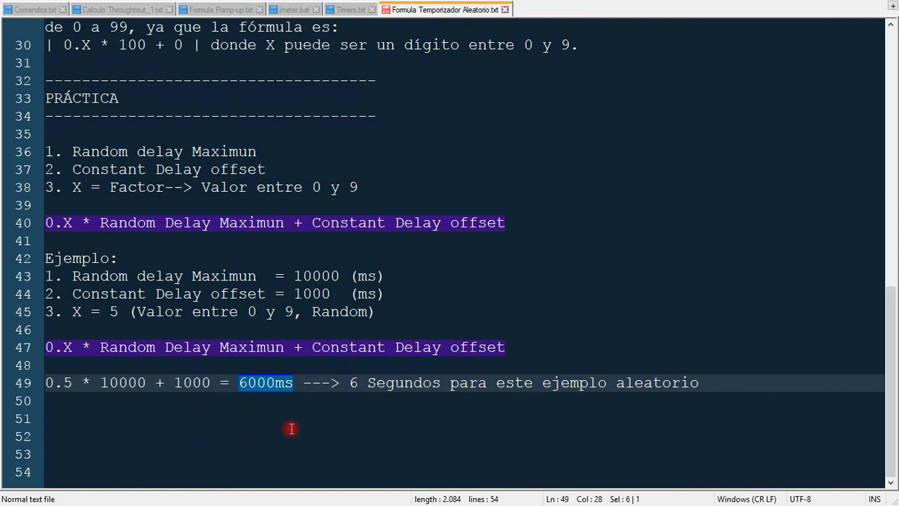
left_click(736, 383)
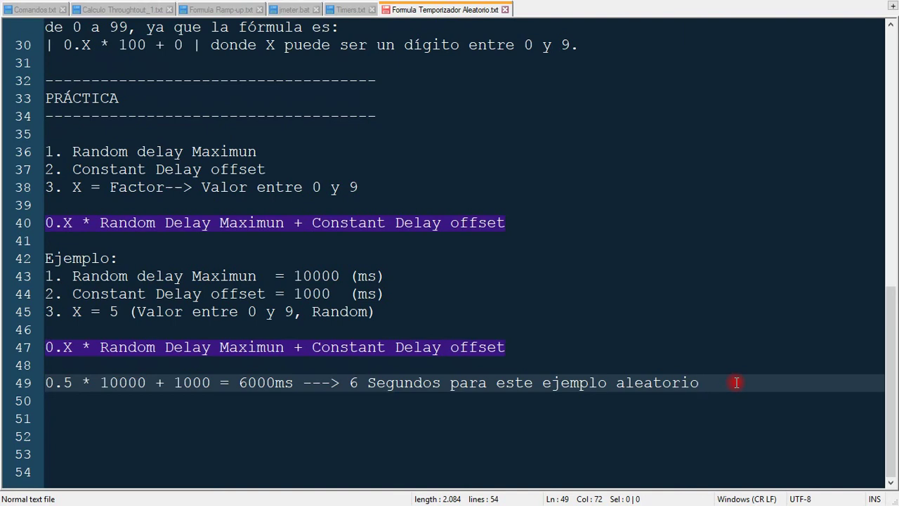
key("Left")
key("Left")
key("Left")
key("Left")
key("Left")
key("Left")
key("Left")
key("Left")
key("Left")
key("Left")
key("Left")
key("Left")
key("Left")
key("Left")
key("Left")
key("Left")
key("Left")
key("Left")
key("Left")
key("Left")
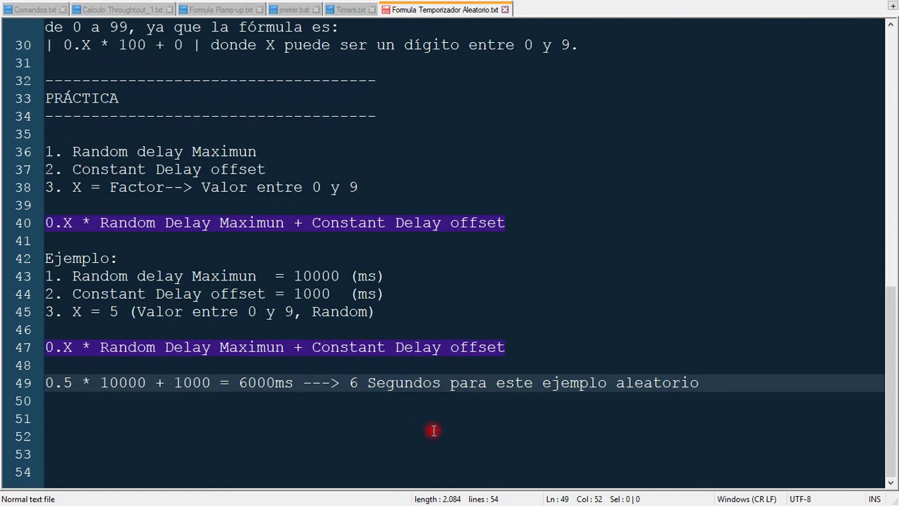
- Match the example's offset, maximum and X value with the worked calculation and its resulting delay
double_click(314, 295)
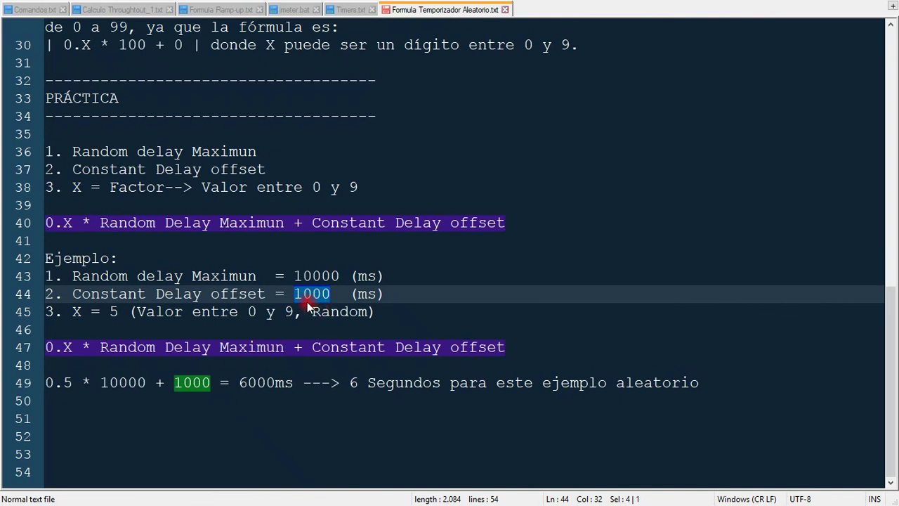
double_click(307, 276)
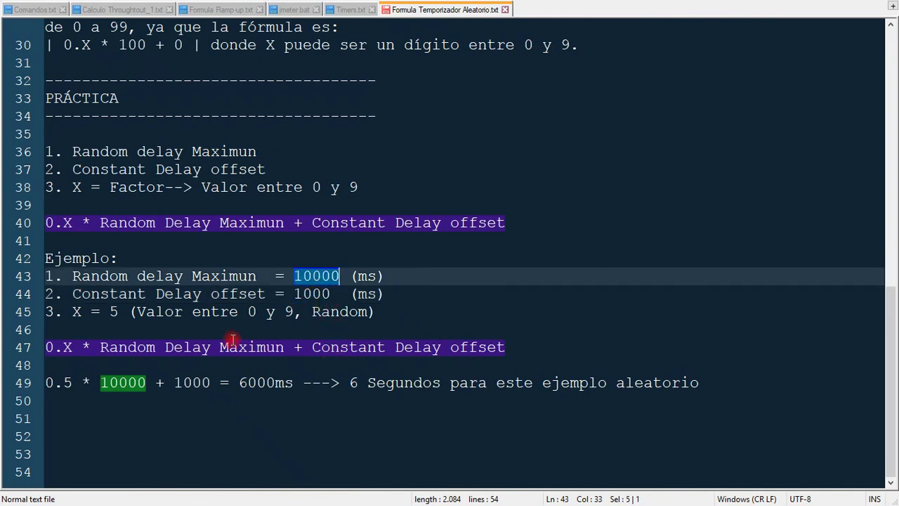
double_click(116, 313)
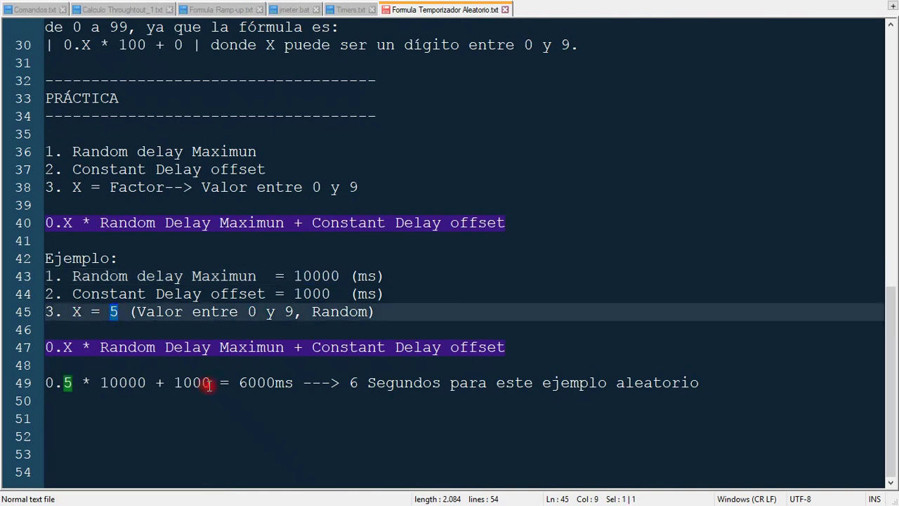
left_click_drag(55, 382, 73, 382)
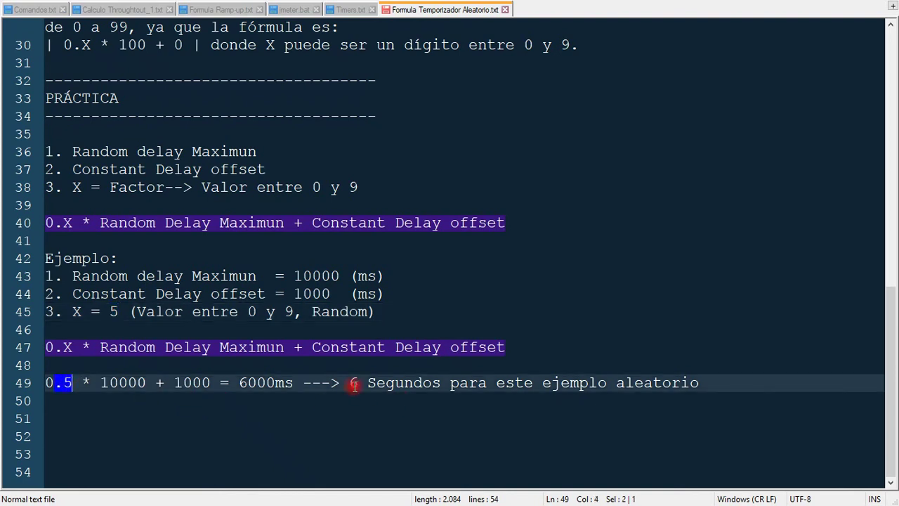
left_click_drag(239, 382, 293, 383)
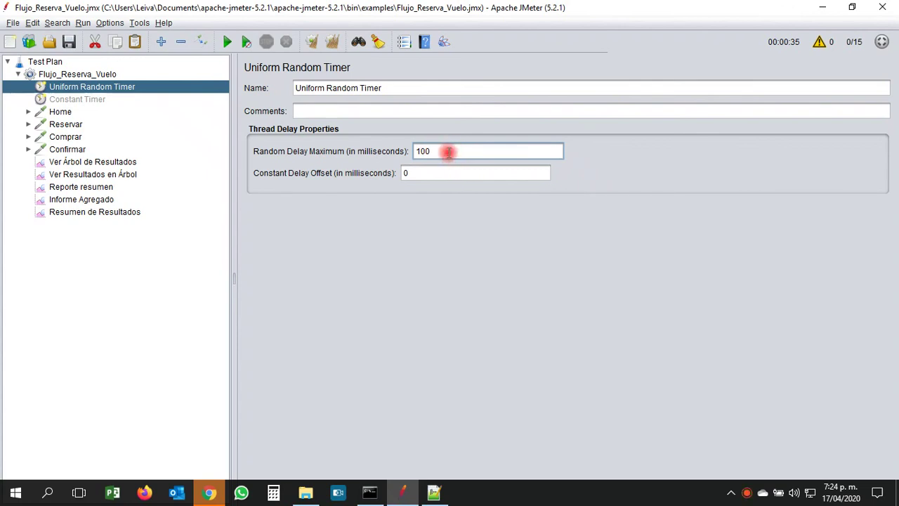
- In JMeter, set the Uniform Random Timer's Random Delay Maximum to 10000 ms and its Constant Delay Offset to 1000 ms
double_click(439, 151)
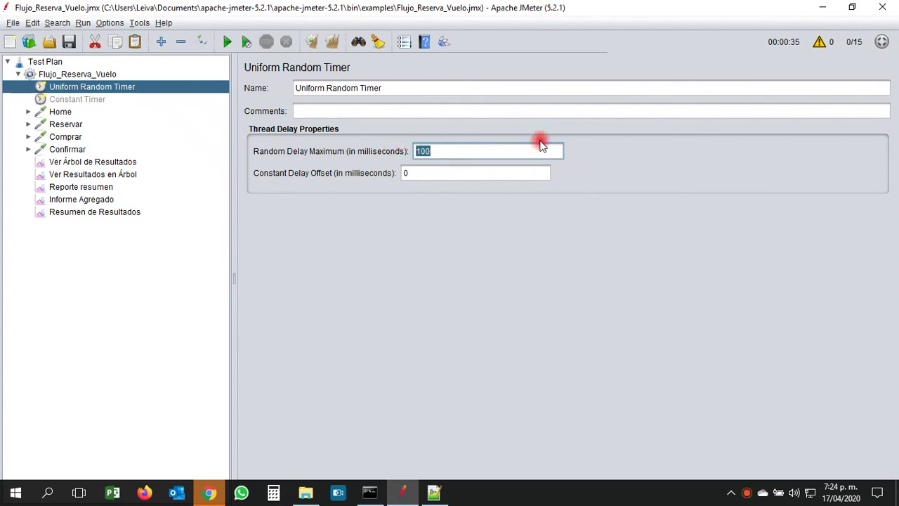
type("10000")
key("Tab")
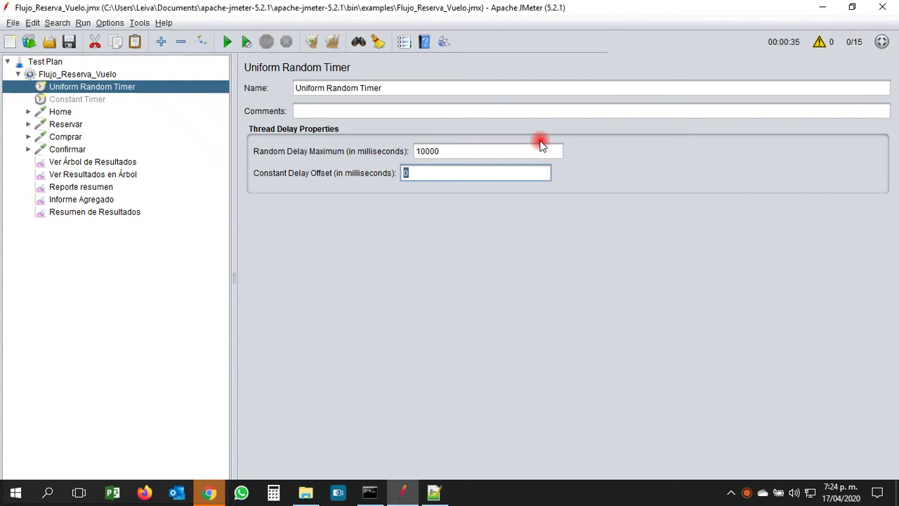
type("1000")
key("Tab")
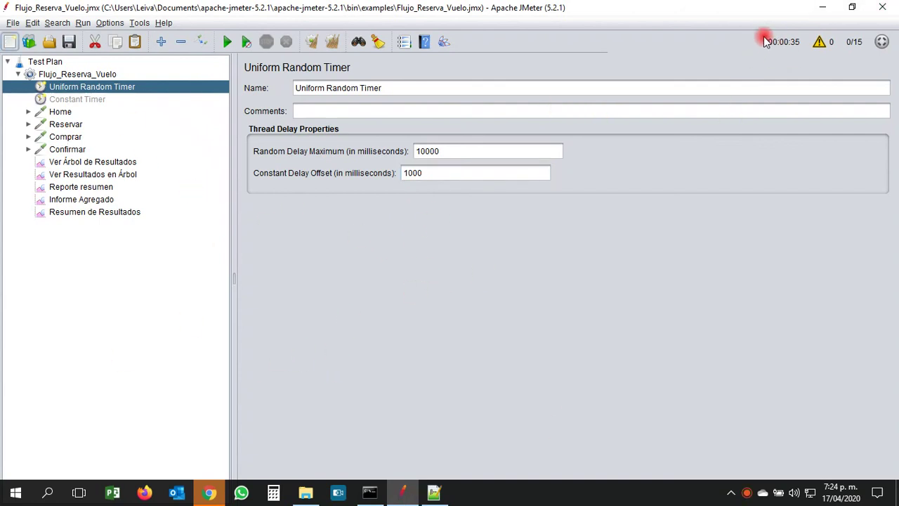
- Clear all earlier results and start the load test with the Uniform Random Timer active
left_click(81, 187)
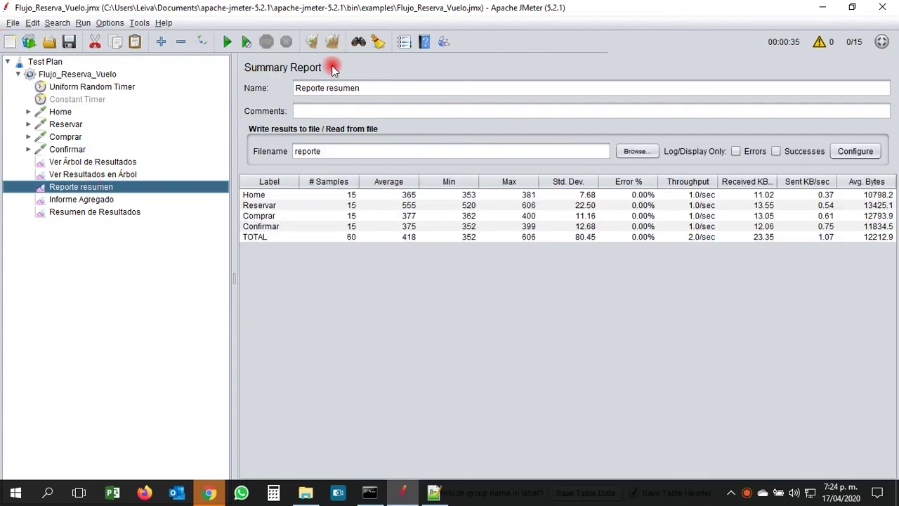
left_click(333, 43)
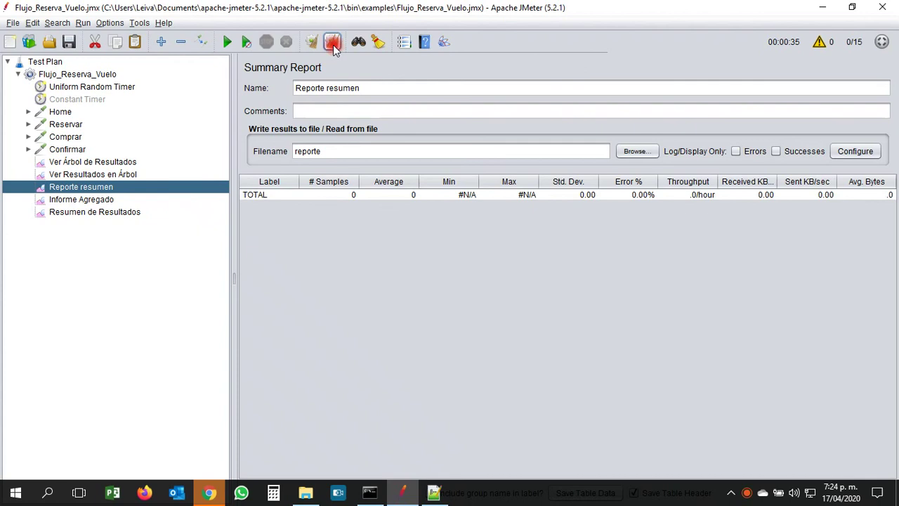
left_click(64, 88)
left_click(44, 75)
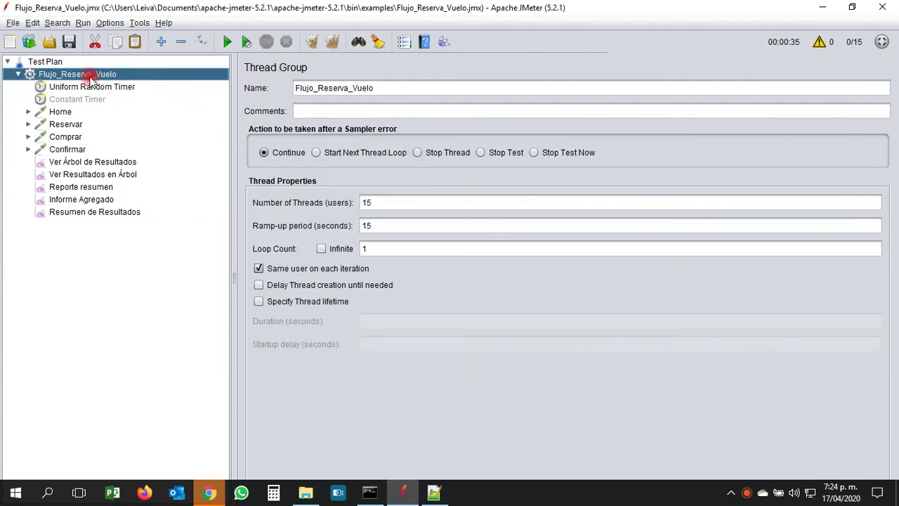
left_click(68, 89)
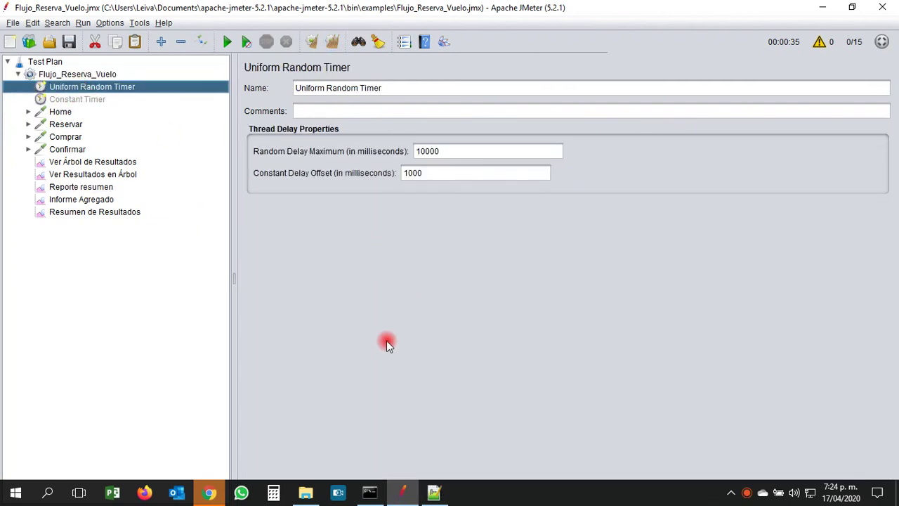
left_click(226, 43)
left_click(582, 282)
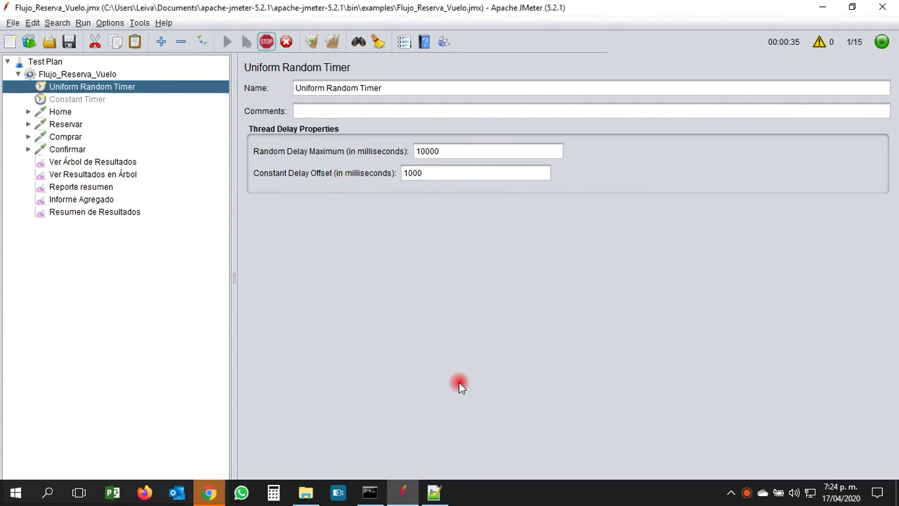
- Examine the order of the Home, Reservar and Comprar samples arriving in Ver Árbol de Resultados
left_click(92, 163)
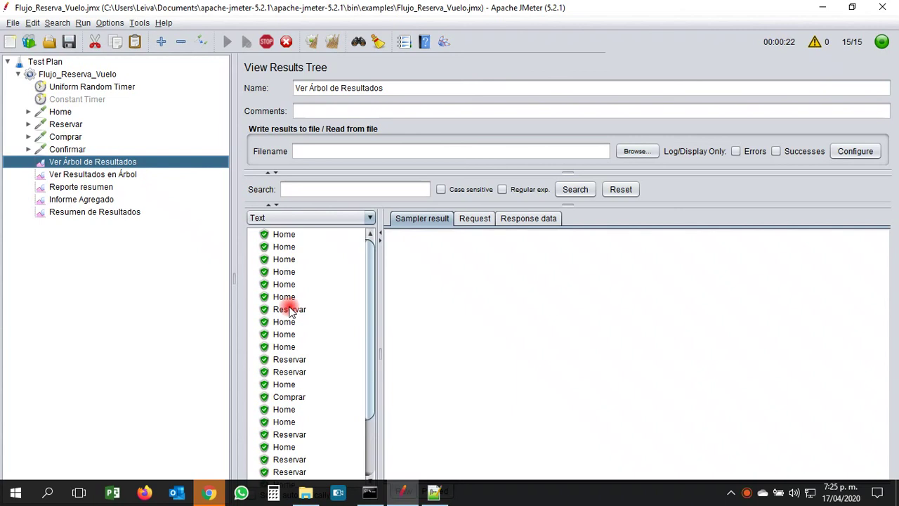
scroll(290, 311, "down", 2)
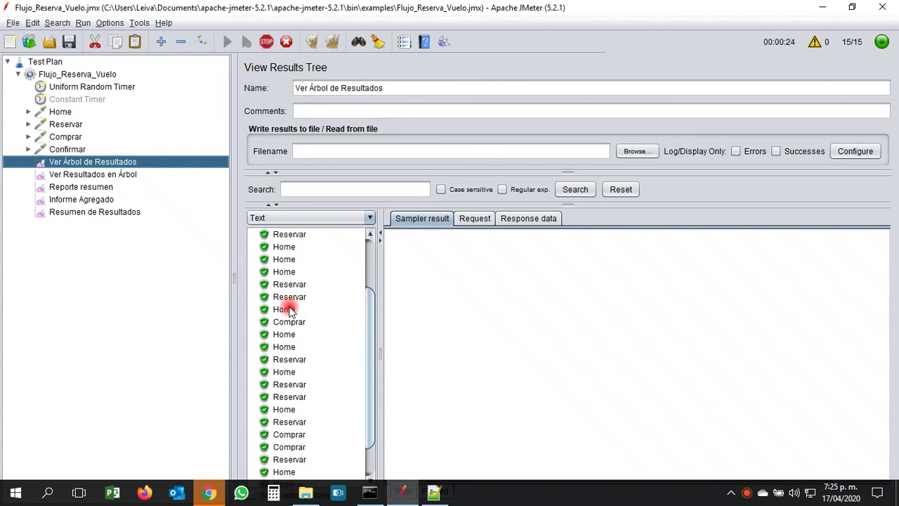
scroll(291, 311, "down", 3)
scroll(291, 311, "up", 3)
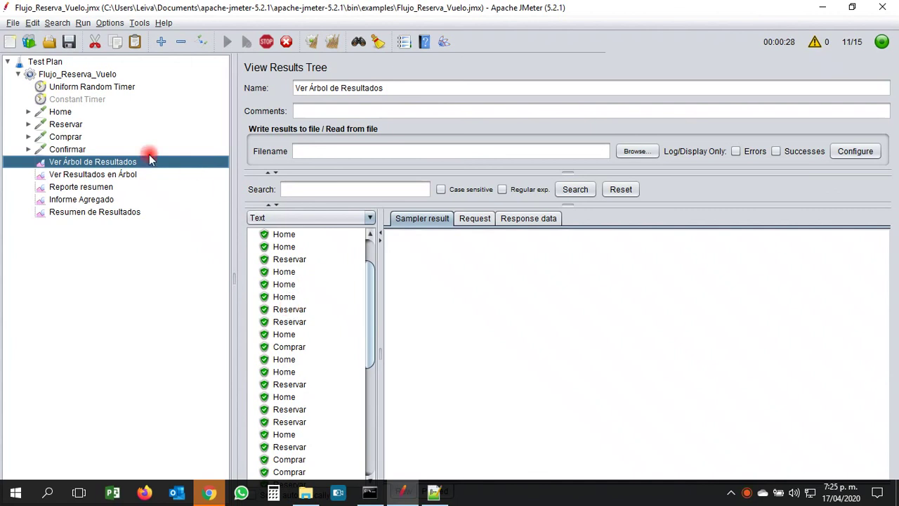
- Look through the Home and Reservar HTTP requests to follow the flow between which the timer pauses
left_click(65, 113)
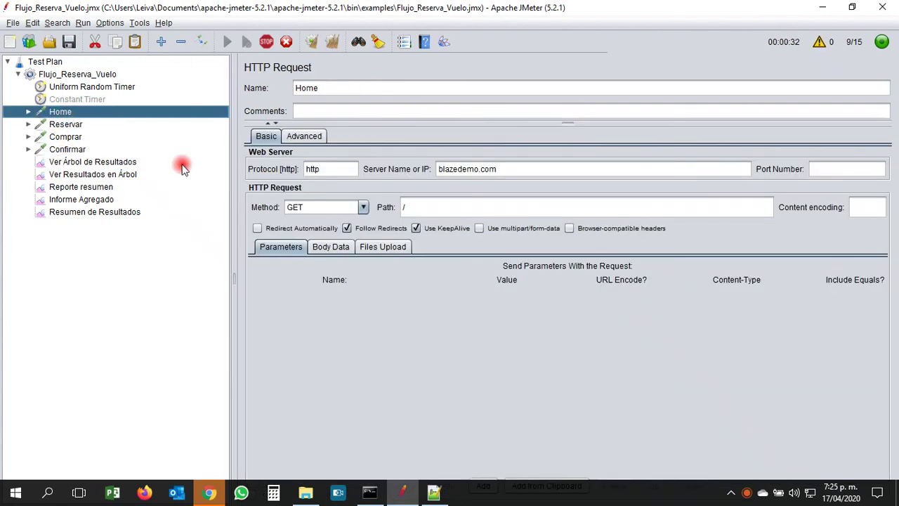
key("Down")
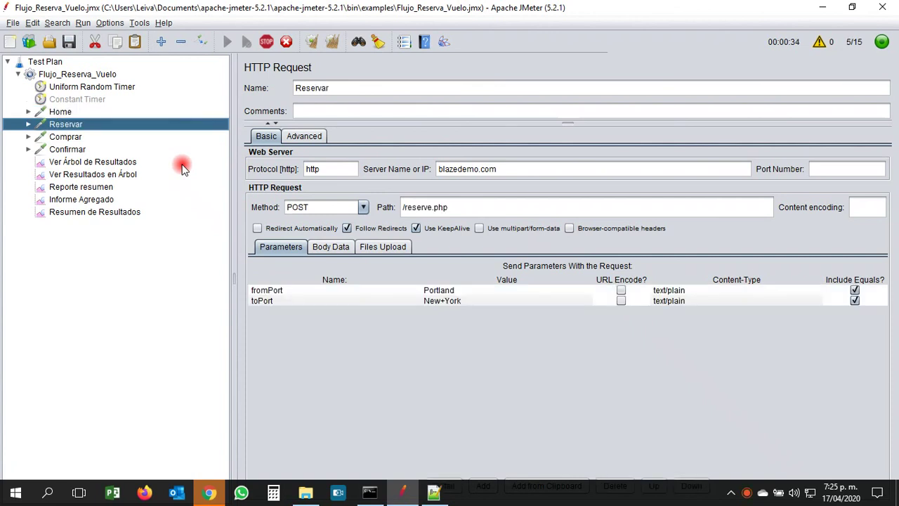
key("Up")
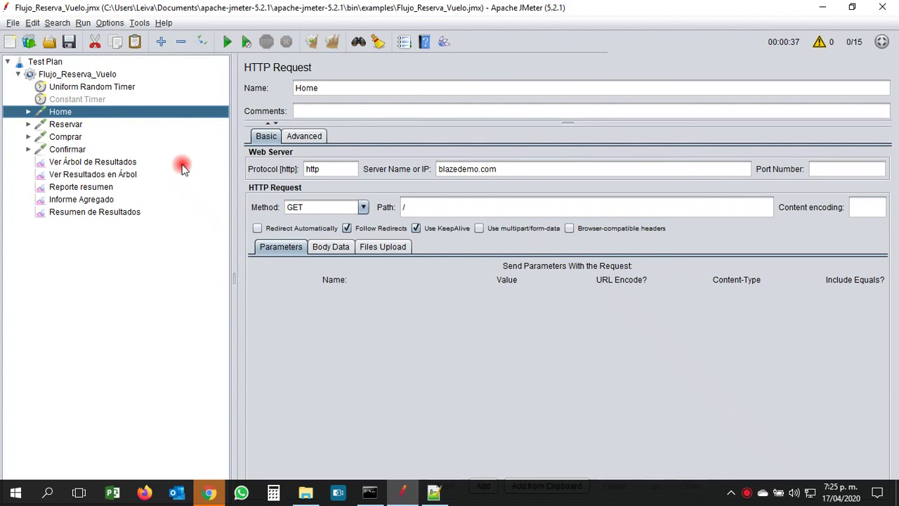
left_click(66, 125)
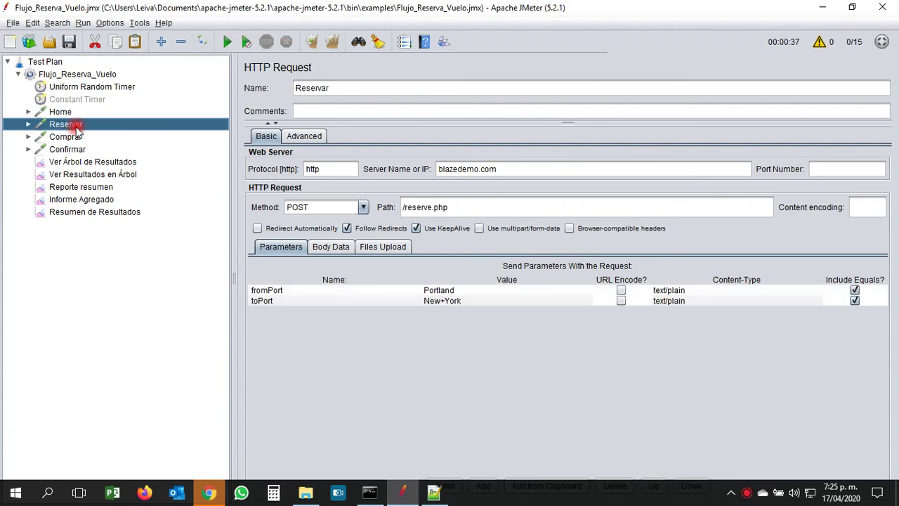
left_click(77, 132)
key("Down")
key("Up")
key("Up")
key("Up")
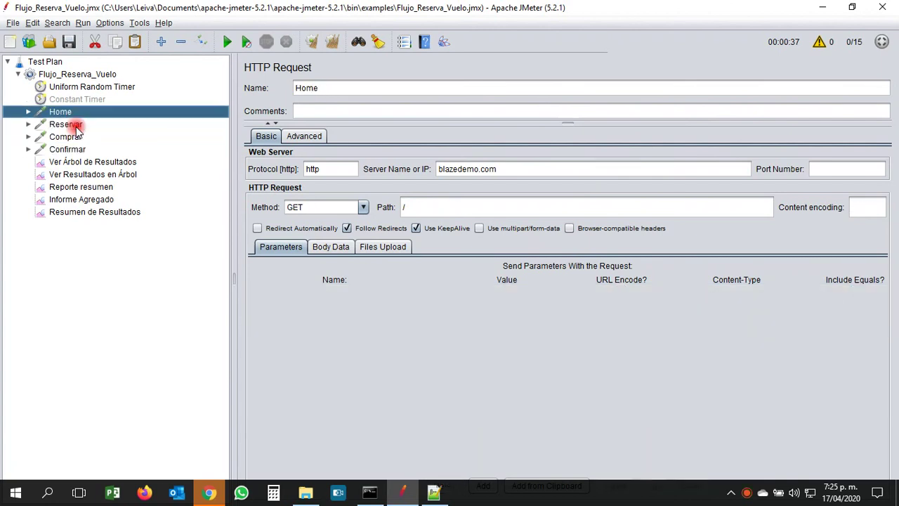
- Review the results tree, then check the total sample count and the Home throughput in Reporte resumen
left_click(70, 174)
left_click(93, 163)
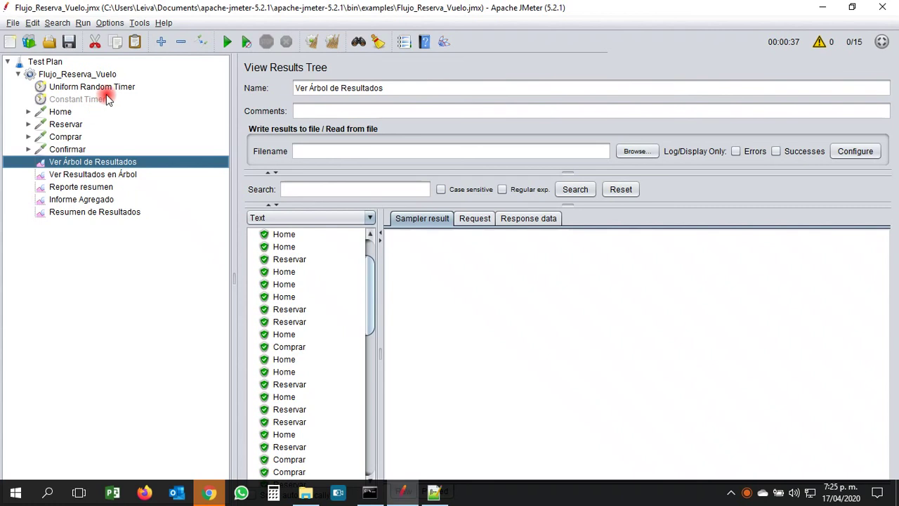
left_click(70, 175)
left_click(70, 187)
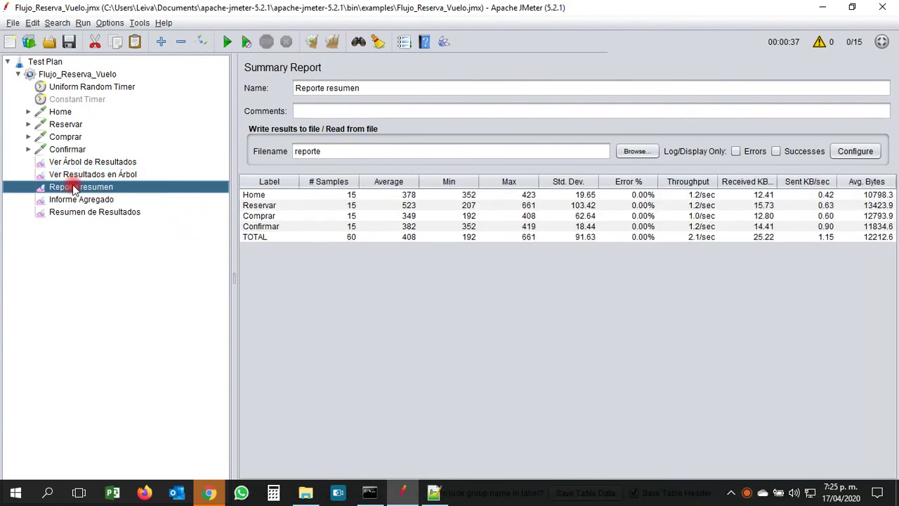
left_click(354, 239)
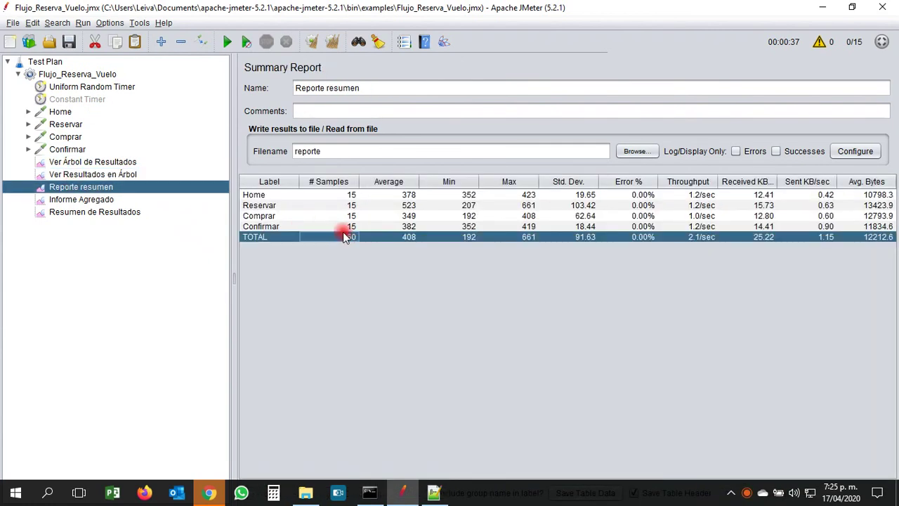
left_click(692, 195)
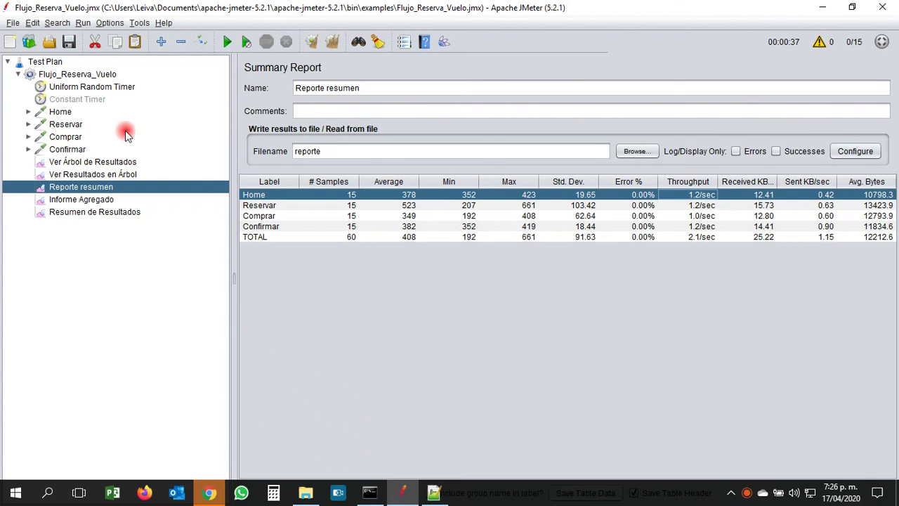
- Show the results table of Ver Resultados en Árbol with more width and inspect the Home sample of thread 1-9
left_click(127, 161)
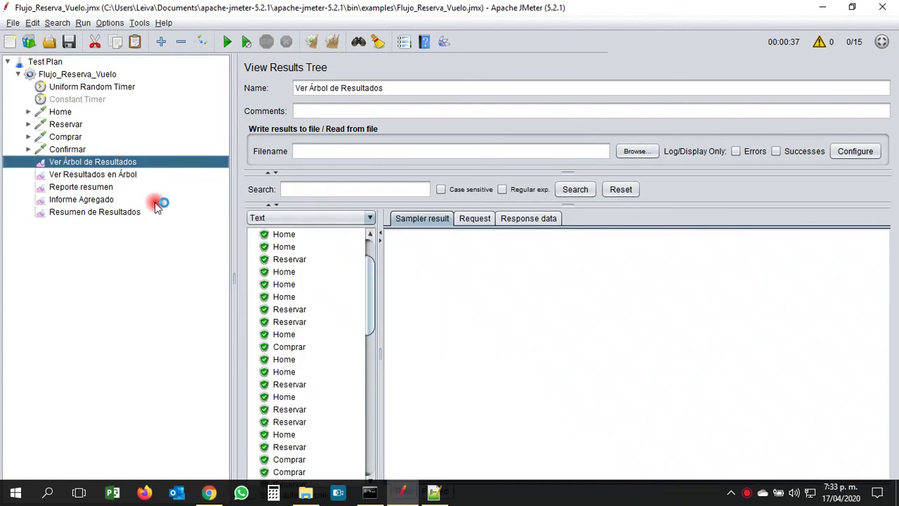
left_click(112, 175)
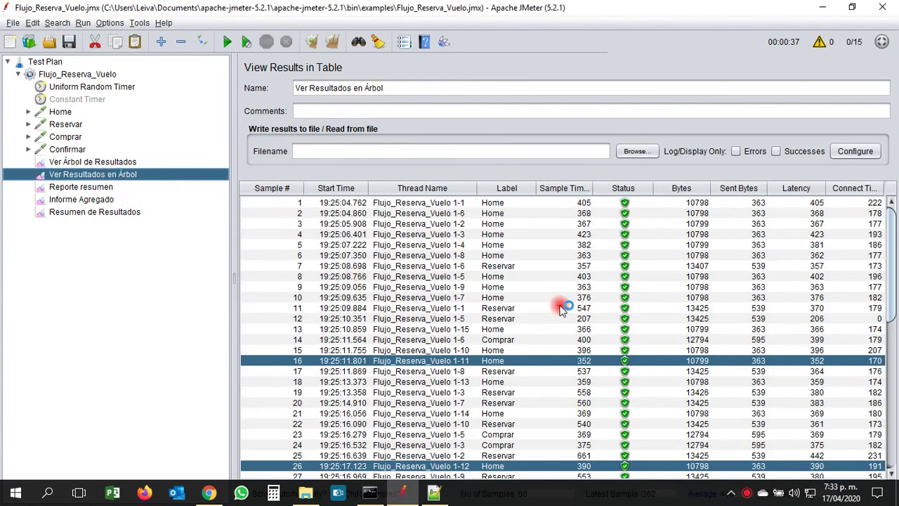
left_click_drag(234, 260, 166, 257)
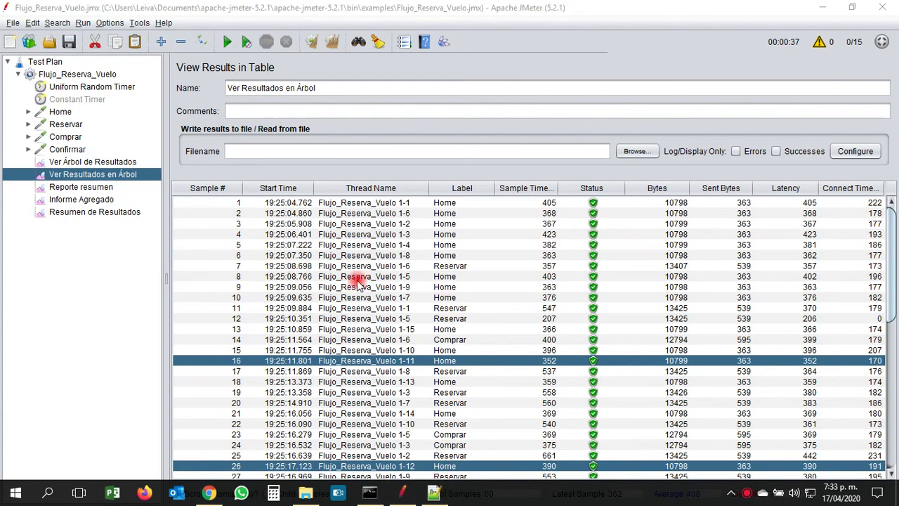
left_click(397, 288)
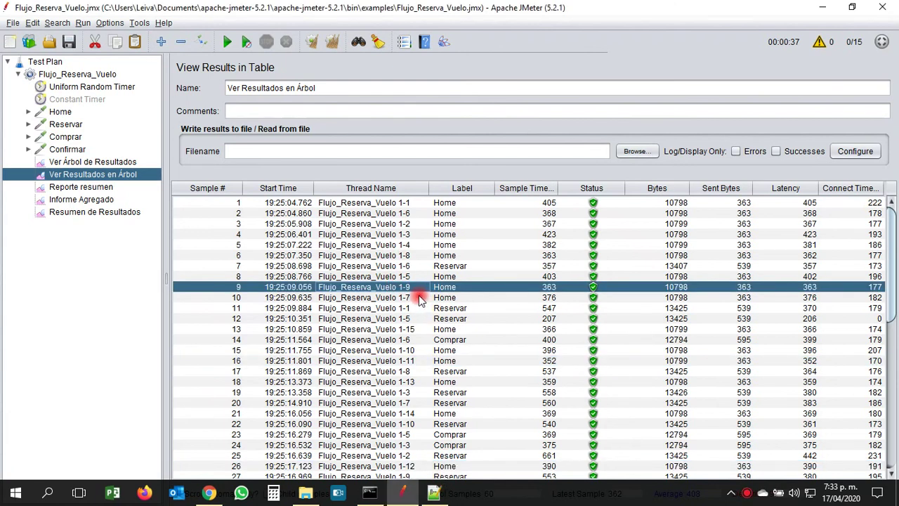
- Compare the start times of the Home samples of threads 1-9 and 1-10, and of threads 1-11 and 1-12, in the results table
left_click(398, 351, "ctrl")
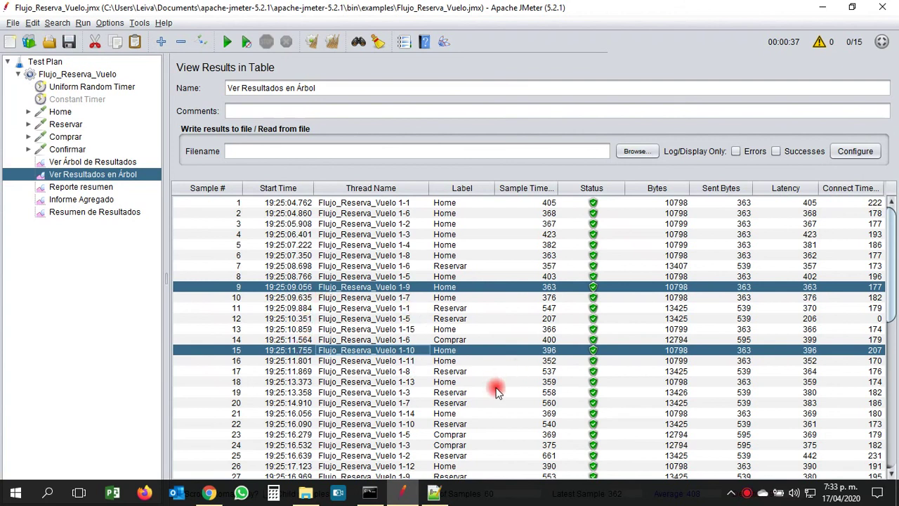
scroll(496, 390, "down", 1)
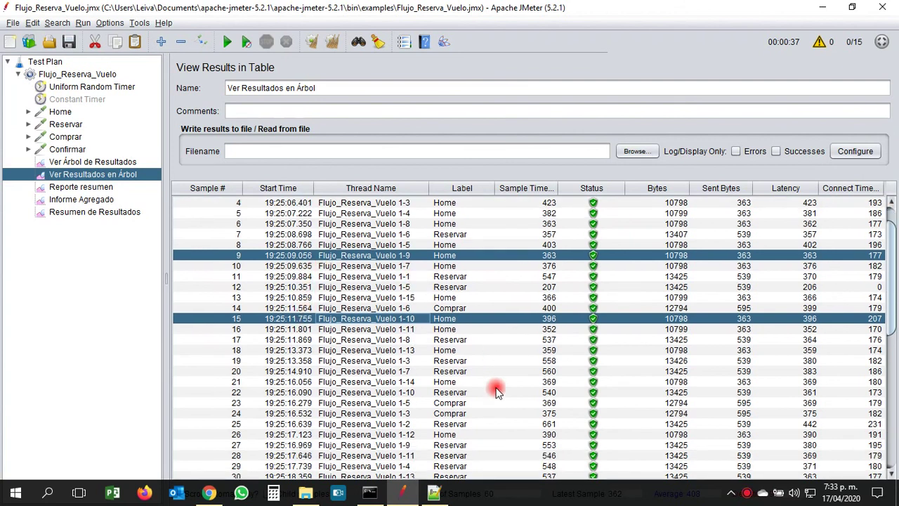
left_click(409, 328)
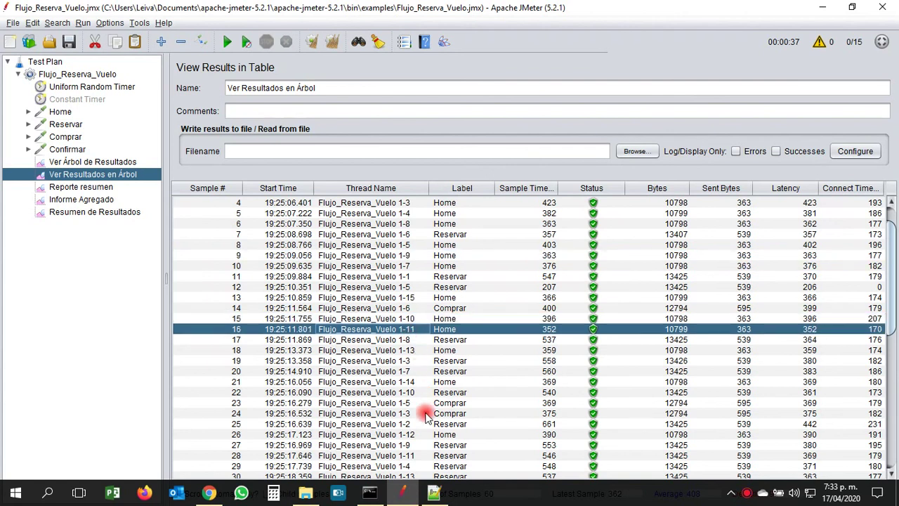
left_click(404, 434, "ctrl")
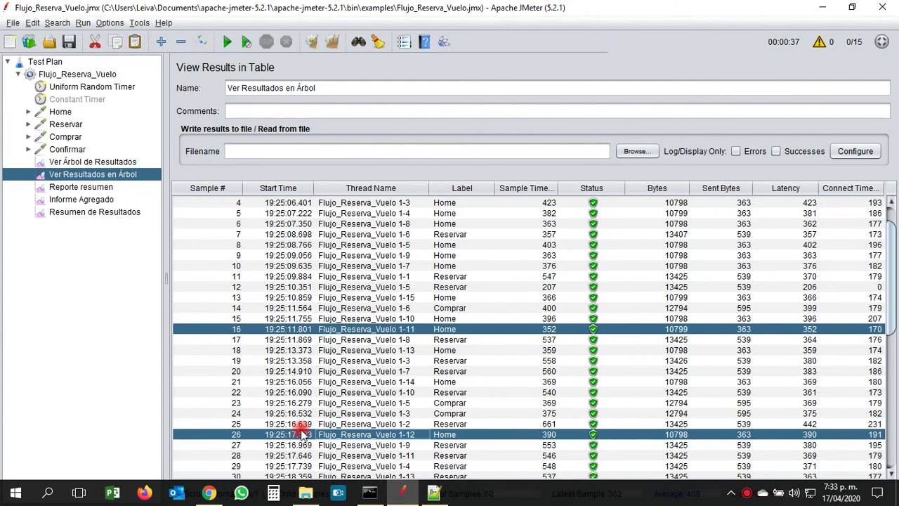
scroll(419, 442, "down", 1)
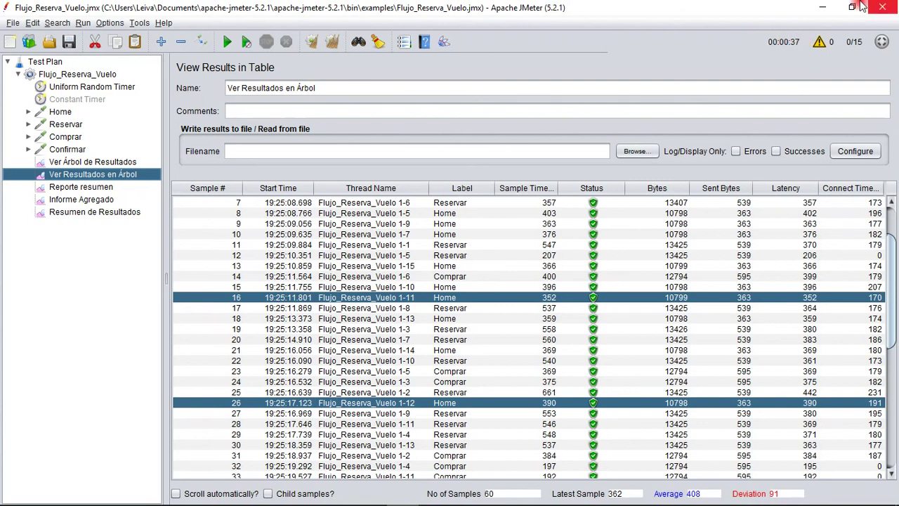
- Check the thread count and ramp-up period of Flujo_Reserva_Vuelo against the Ver Resultados en Árbol table, ending at the Uniform Random Timer
left_click(98, 75)
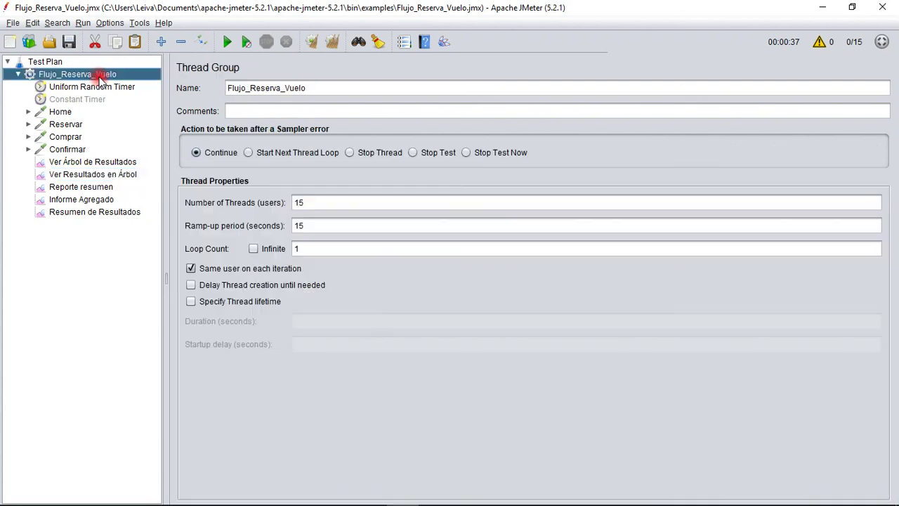
double_click(333, 226)
double_click(313, 199)
double_click(327, 225)
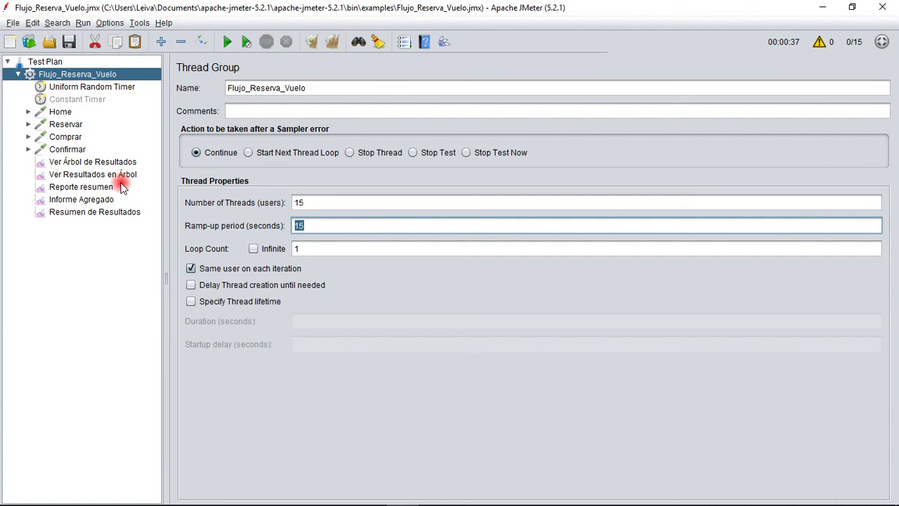
left_click(74, 174)
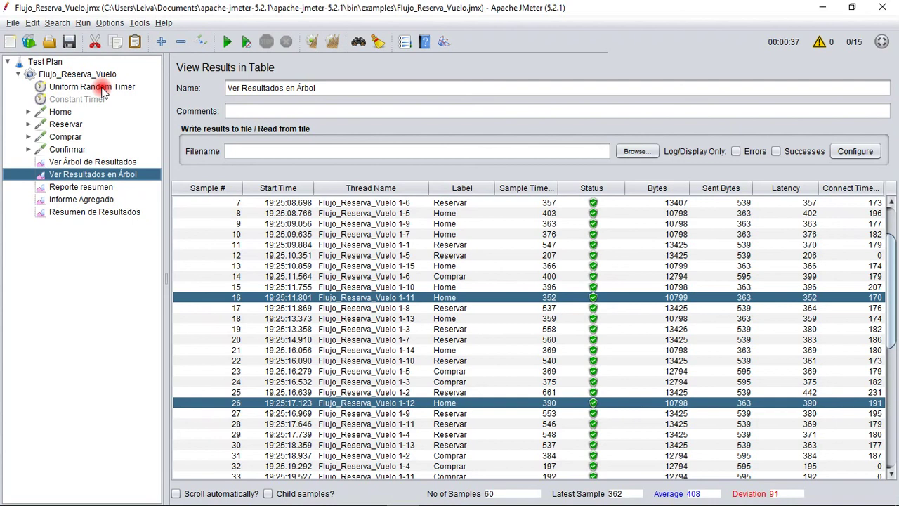
left_click(103, 88)
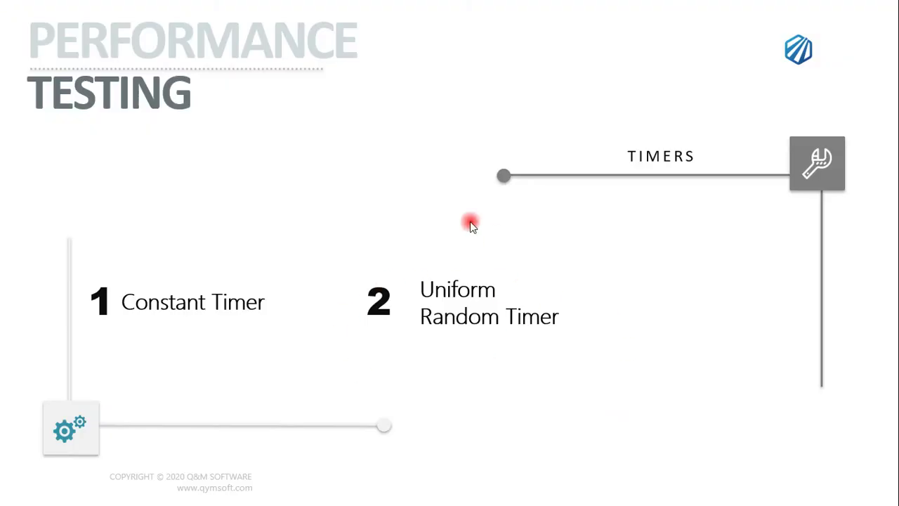
left_click(570, 247)
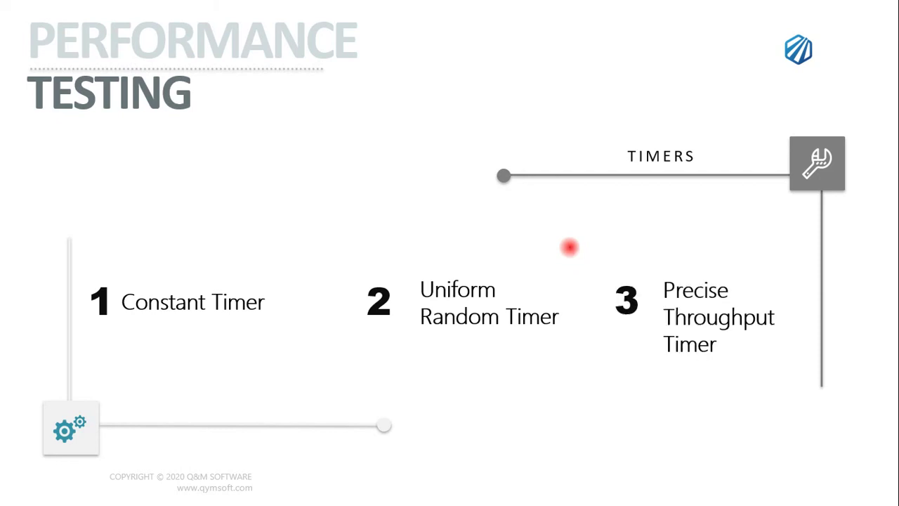
left_click(570, 248)
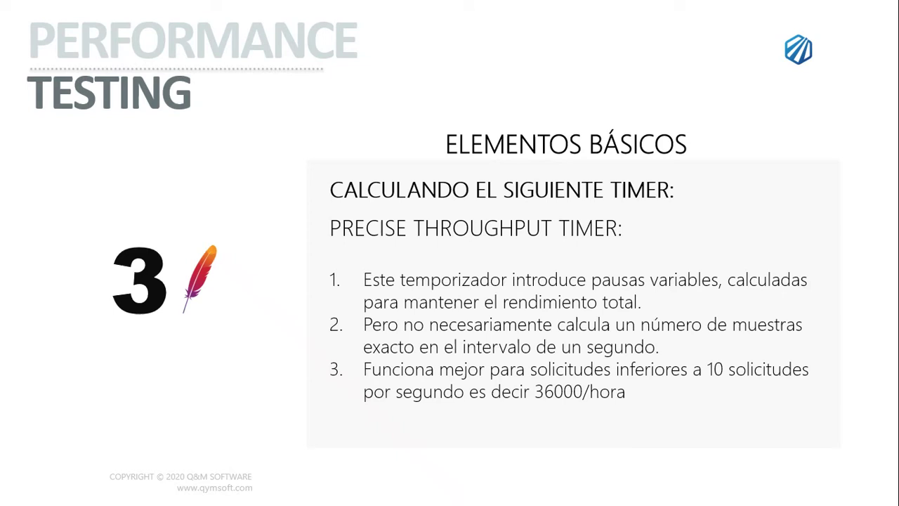
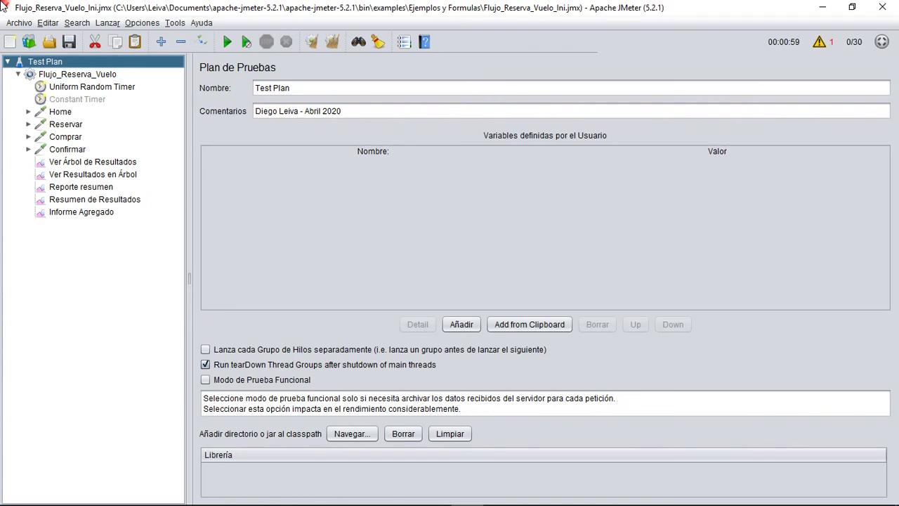
- Add a Precise Throughput Timer to the Flujo_Reserva_Vuelo thread group of Flujo_Reserva_Vuelo_Ini.jmx
left_click(52, 74)
right_click(53, 75)
mouse_move(186, 84)
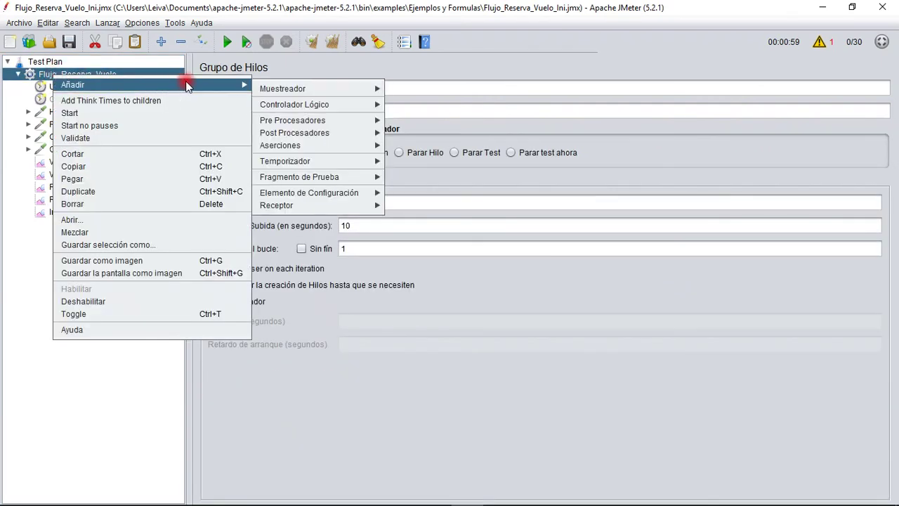
mouse_move(313, 162)
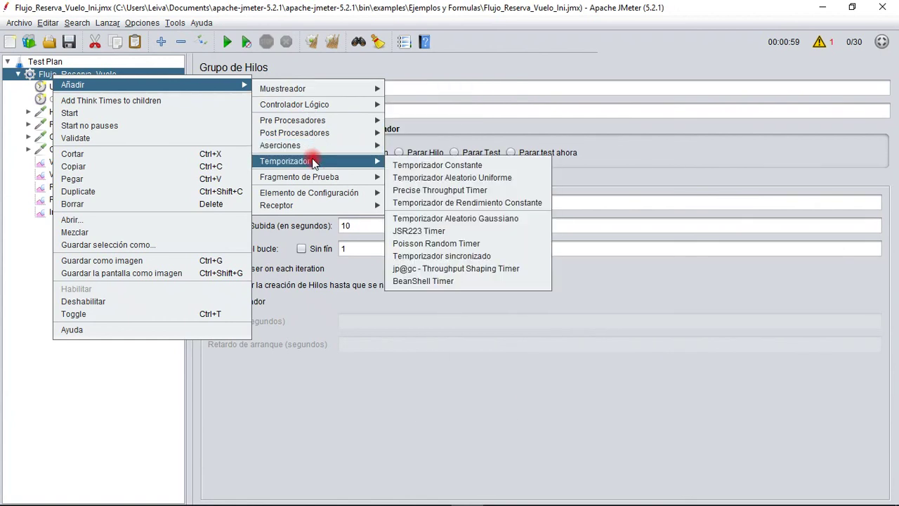
left_click(416, 194)
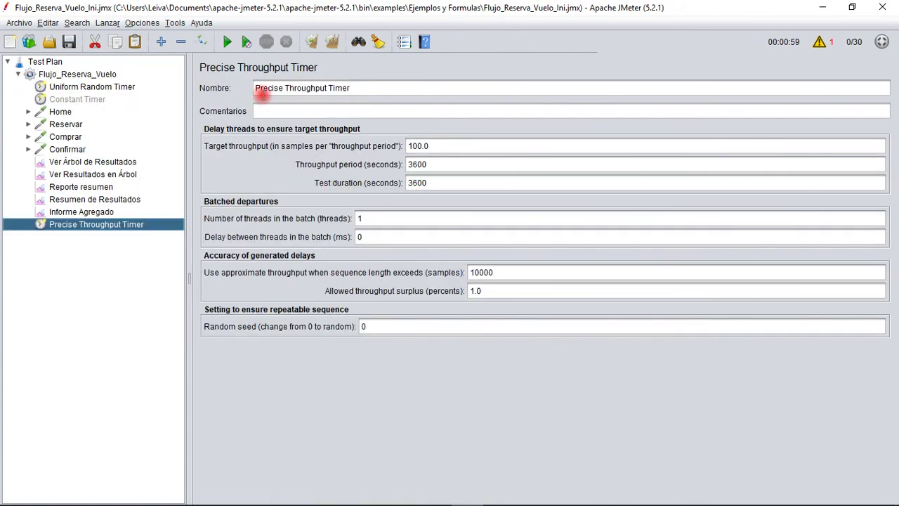
- Move the Precise Throughput Timer to the start of the Flujo_Reserva_Vuelo thread group, above the Uniform Random Timer
left_click_drag(194, 214, 192, 214)
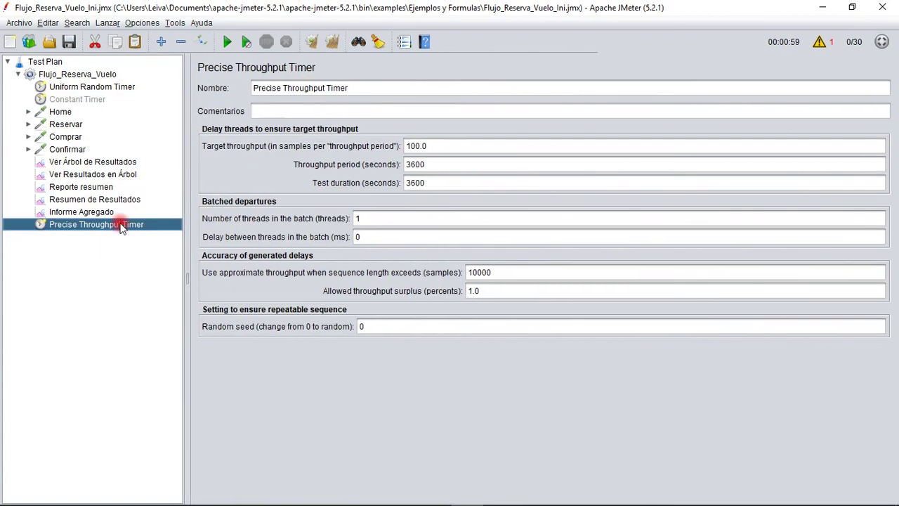
left_click_drag(115, 229, 91, 79)
left_click(92, 75)
left_click(91, 87)
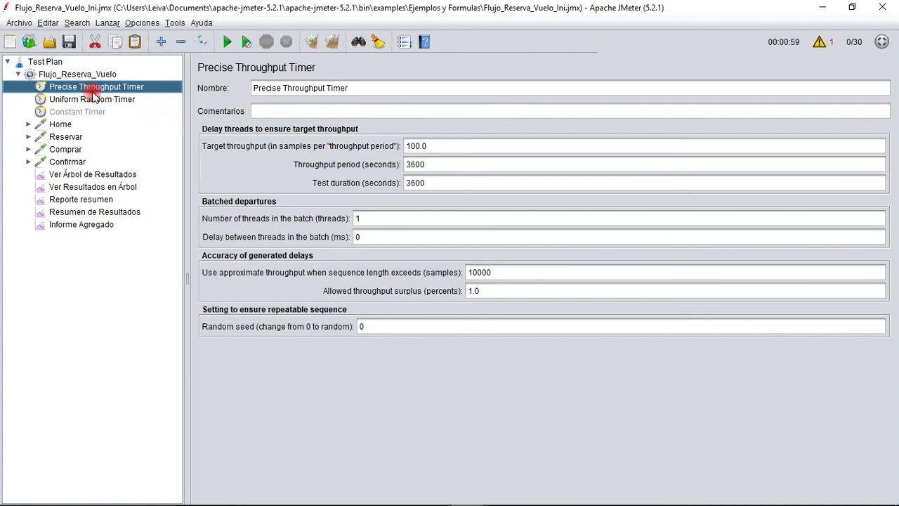
left_click(94, 98)
left_click(93, 88)
- Show the Precise Throughput Timer settings with more width and examine its target throughput and throughput period
left_click_drag(189, 151, 170, 151)
left_click(428, 146)
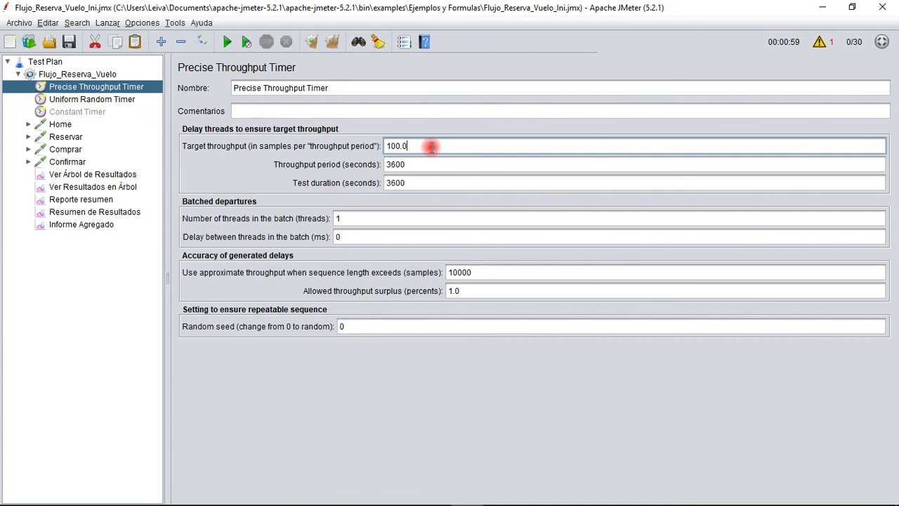
double_click(416, 146)
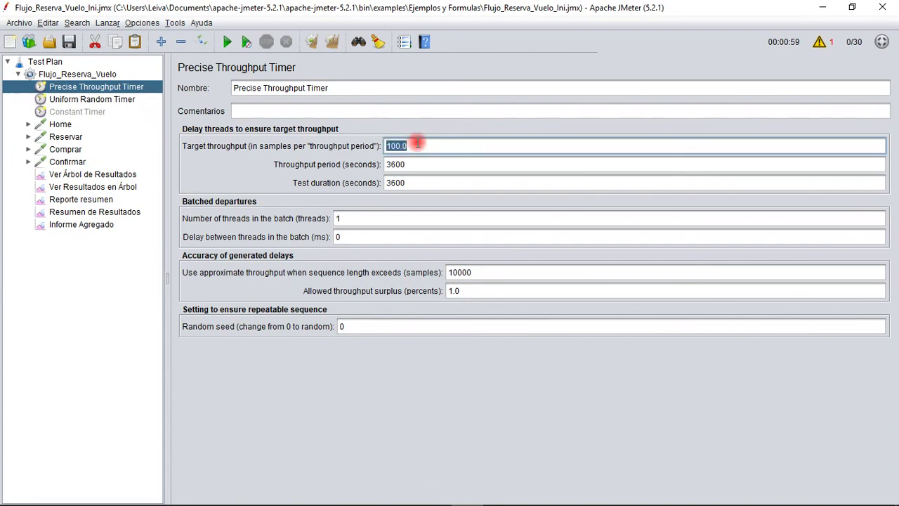
double_click(405, 166)
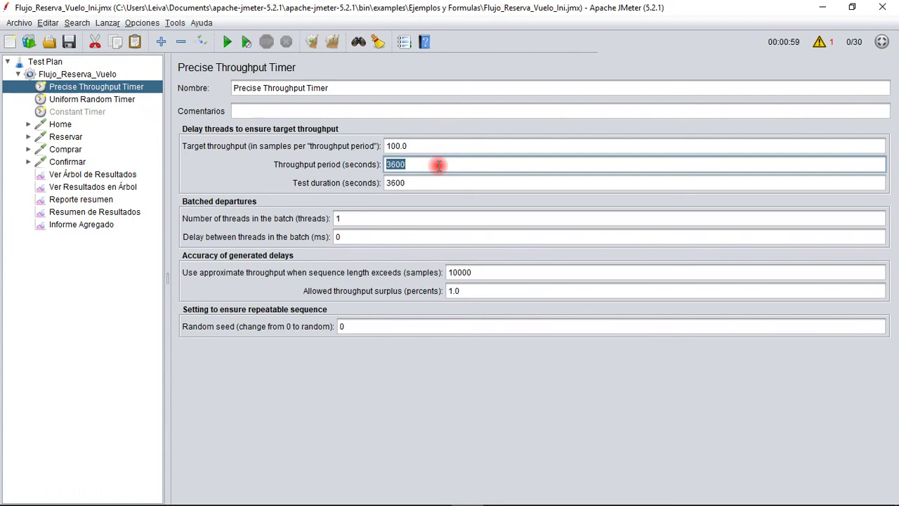
left_click(411, 146)
left_click(420, 164)
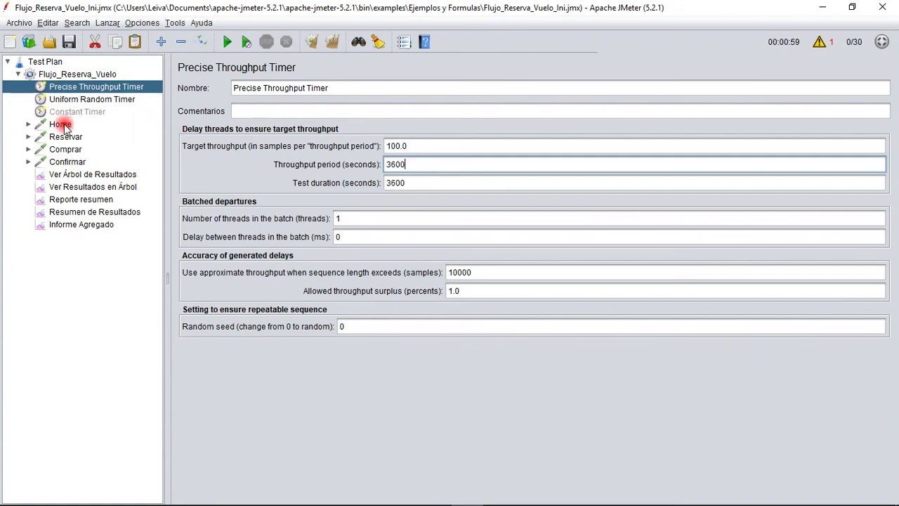
left_click(415, 146)
left_click_drag(422, 147, 365, 148)
left_click(416, 148)
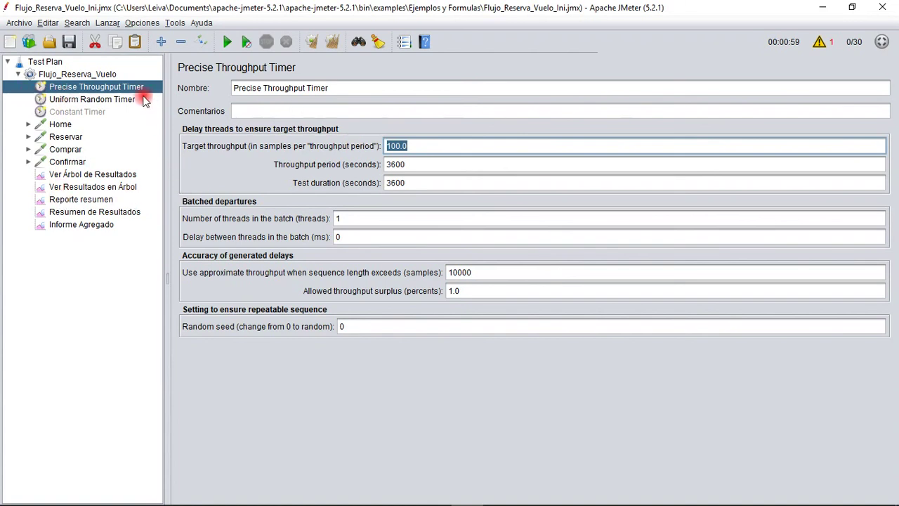
- Check the Número de Hilos of Flujo_Reserva_Vuelo, then look through its HTTP requests from Home to Confirmar
left_click(104, 76)
left_click_drag(343, 202, 293, 201)
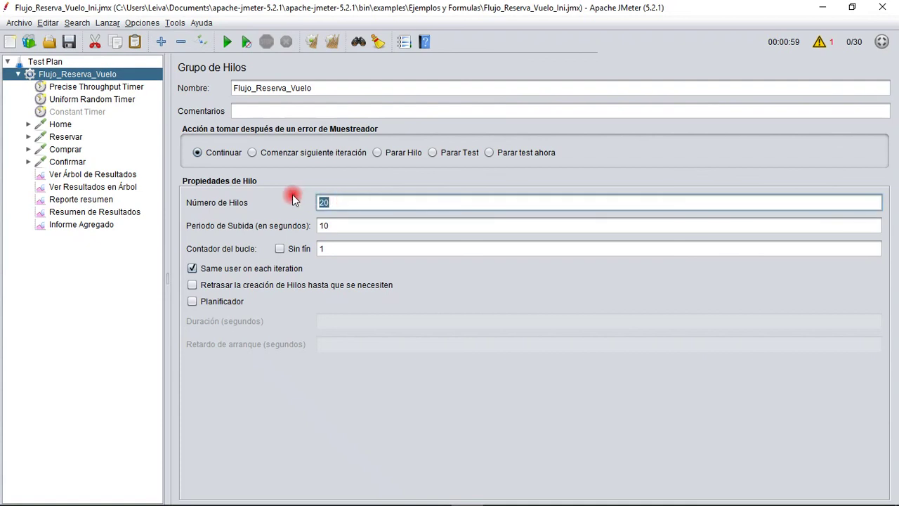
left_click(56, 125)
key("Down")
key("Down")
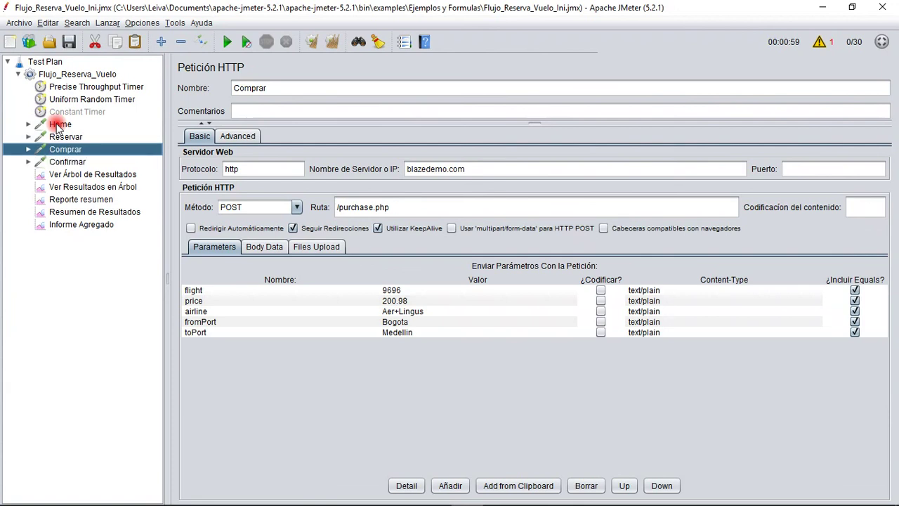
key("Up")
key("Up")
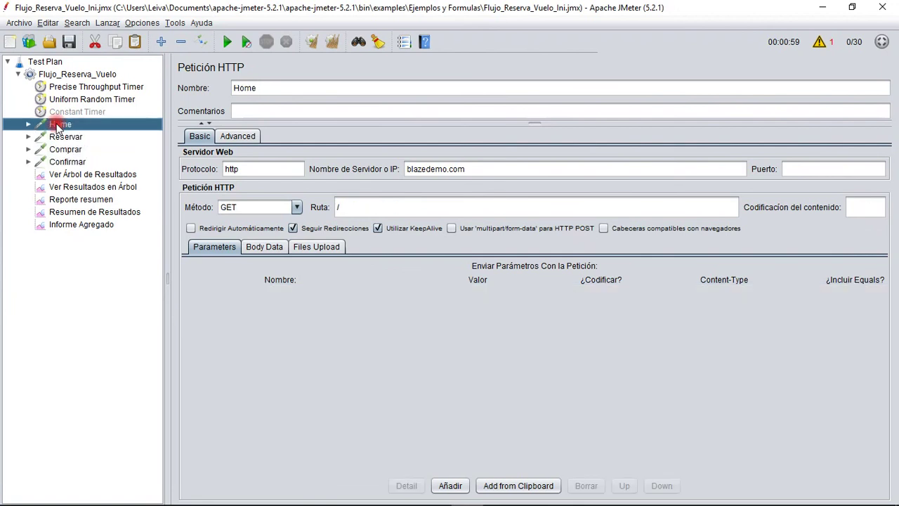
key("Down")
key("Down")
key("Down")
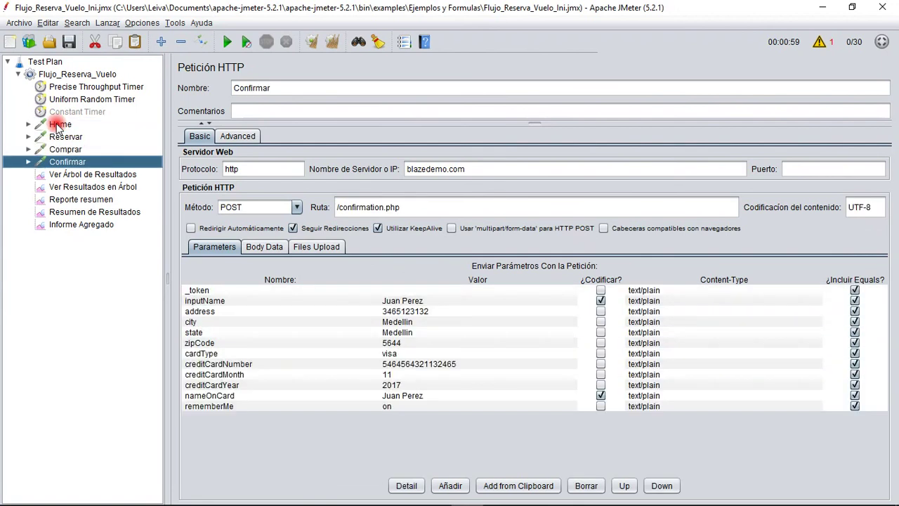
- Revisit the Precise Throughput Timer, then follow the Home, Reservar and Comprar requests that count towards its target throughput
left_click(95, 88)
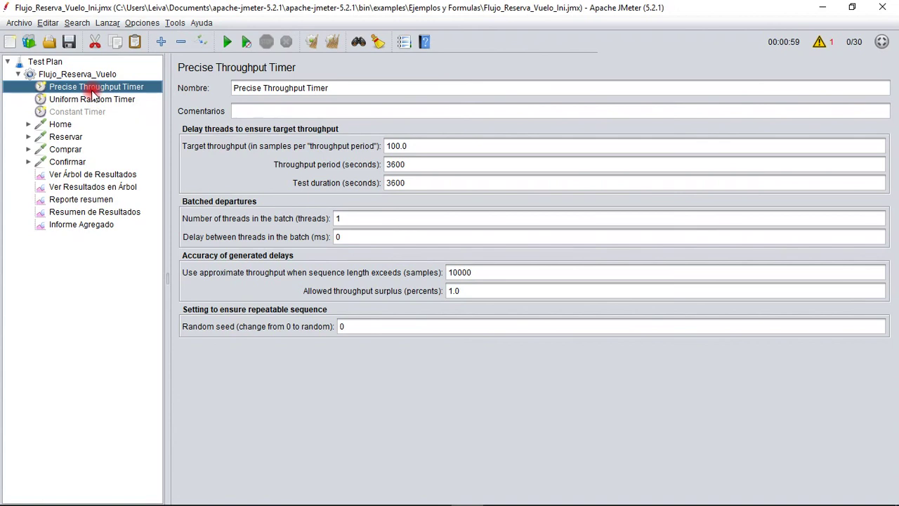
left_click(61, 125)
key("Down")
key("Down")
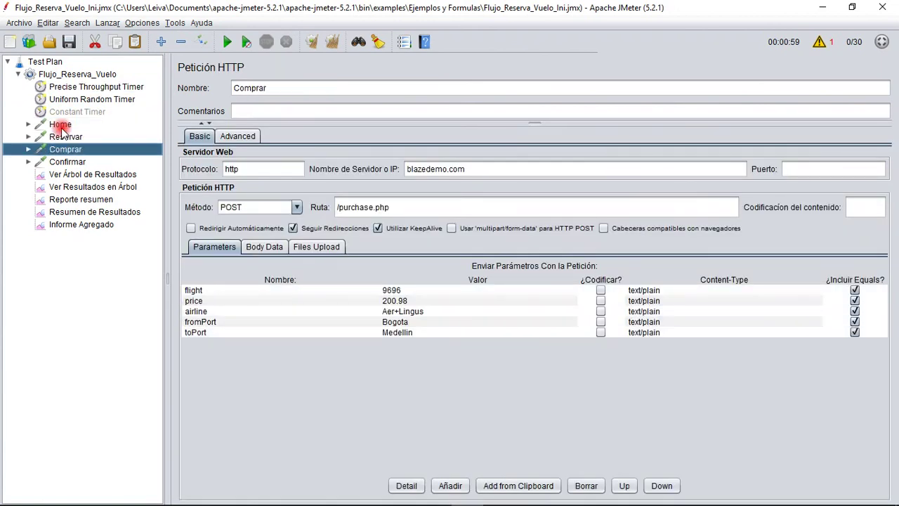
key("Up")
key("Up")
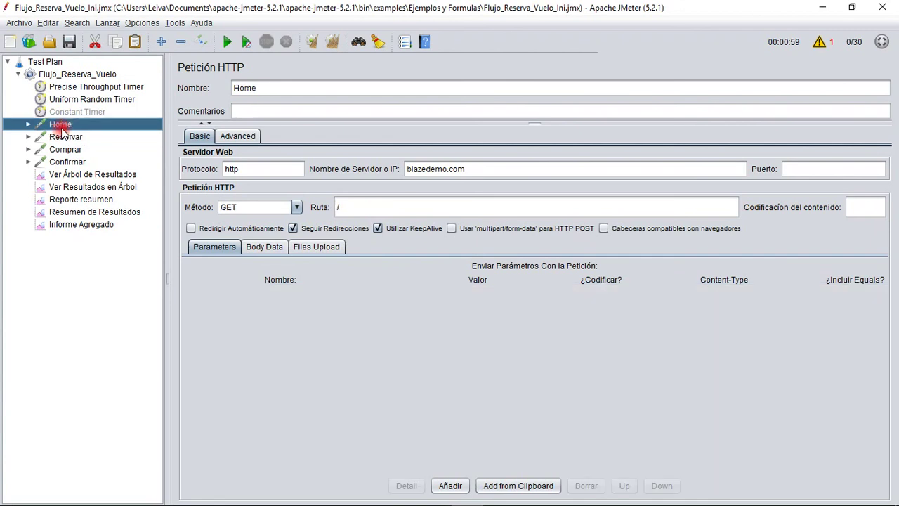
key("Down")
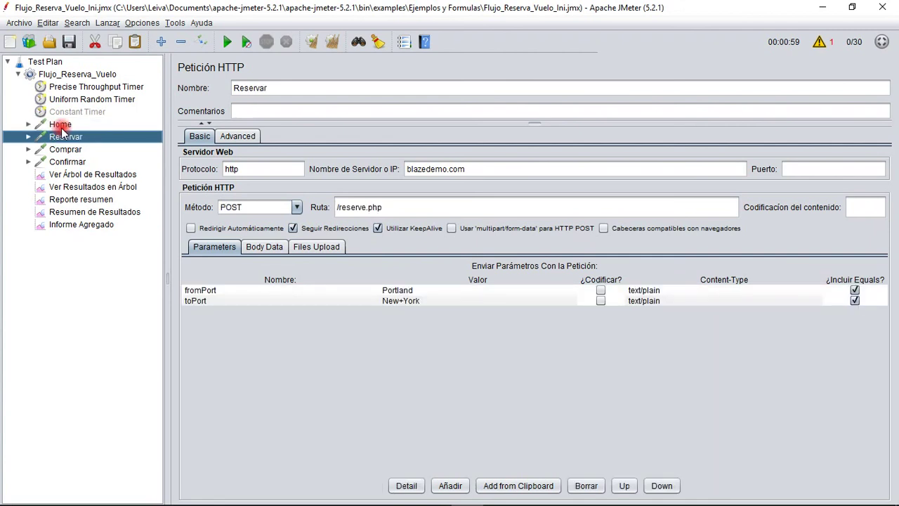
key("Up")
key("Down")
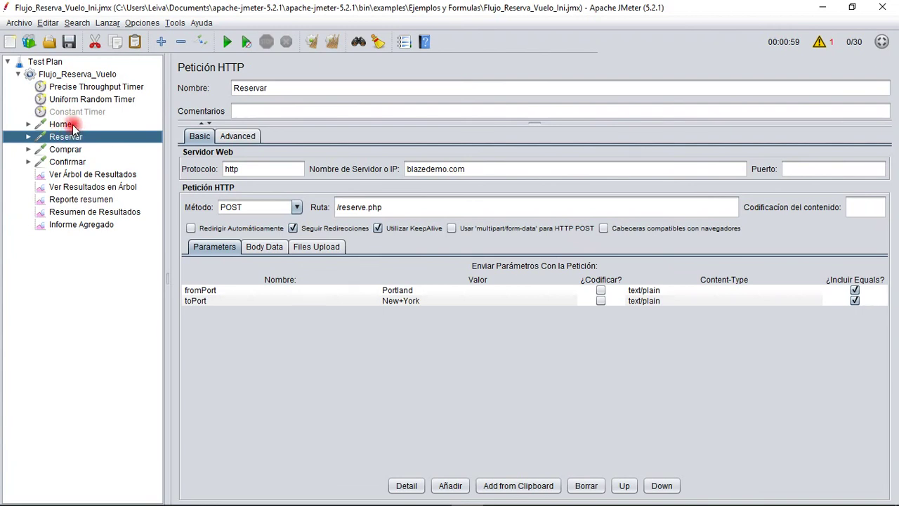
- Compare the Precise Throughput Timer's throughput period and target throughput with the thread group's Número de Hilos
left_click(97, 87)
left_click(423, 166)
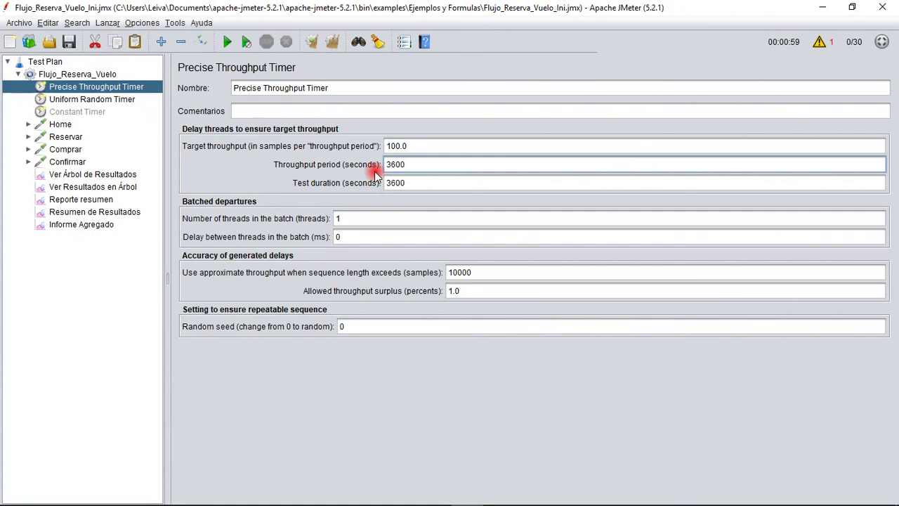
left_click(112, 74)
left_click_drag(387, 200, 279, 200)
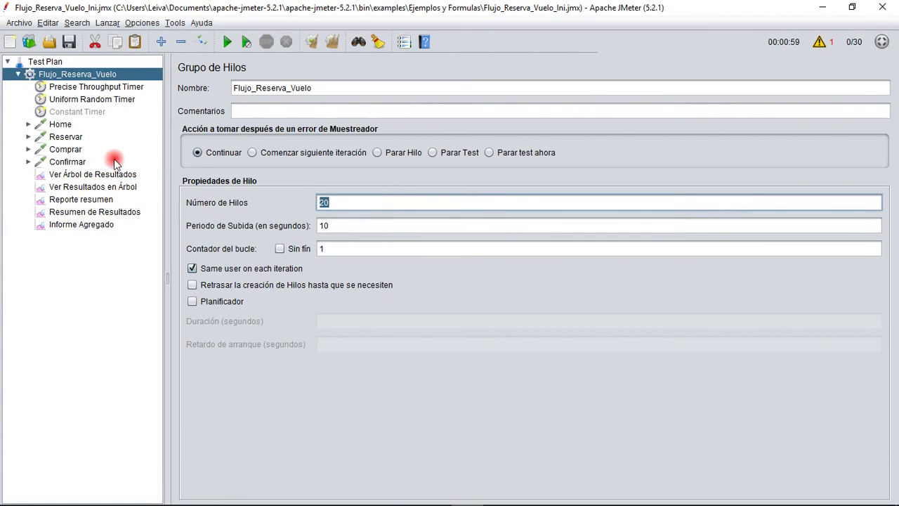
left_click(99, 87)
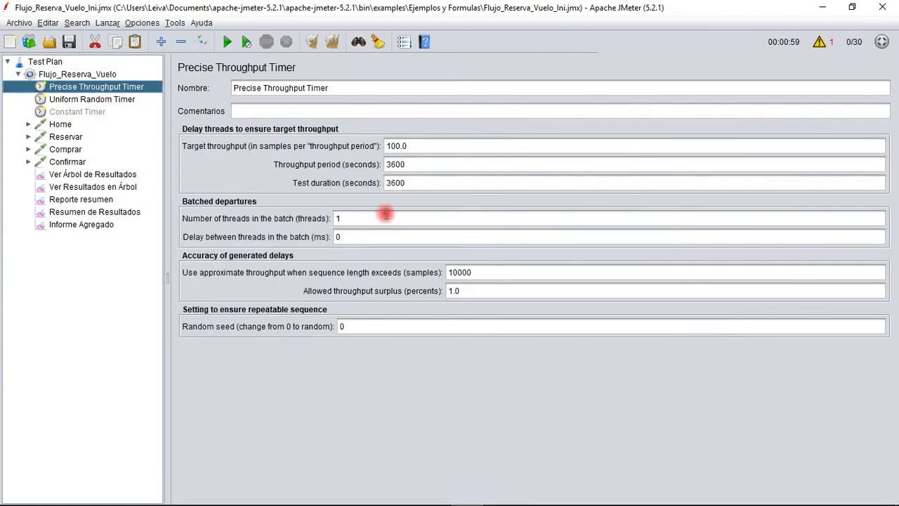
left_click_drag(442, 164, 373, 153)
left_click(445, 146)
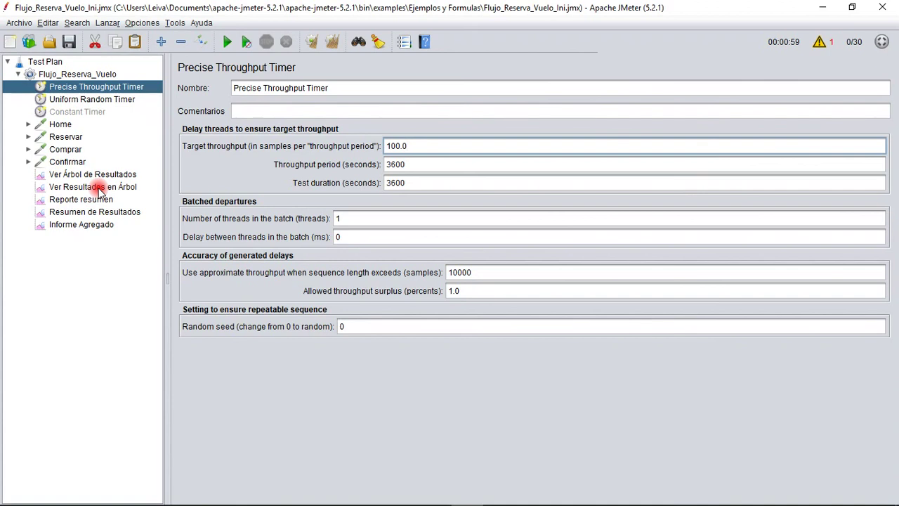
- Examine the Precise Throughput Timer's target throughput, throughput period and test duration values
double_click(427, 146)
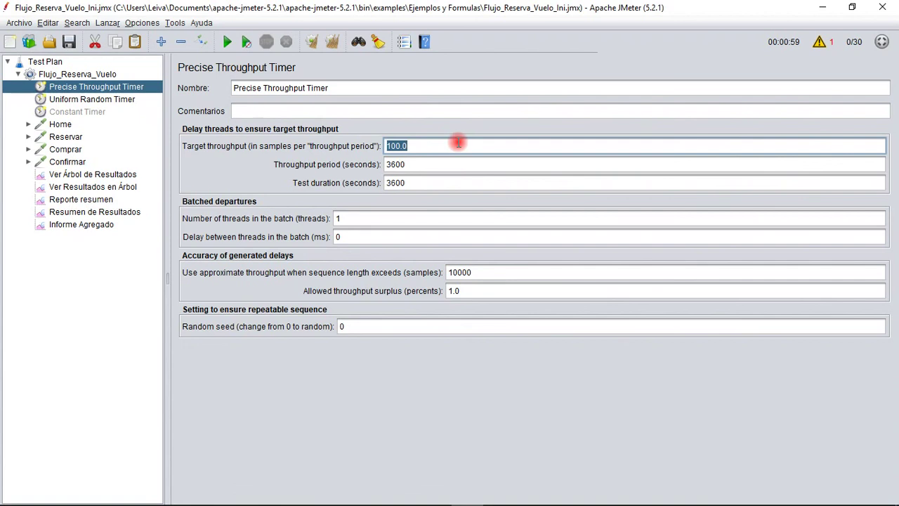
double_click(438, 164)
left_click(429, 146)
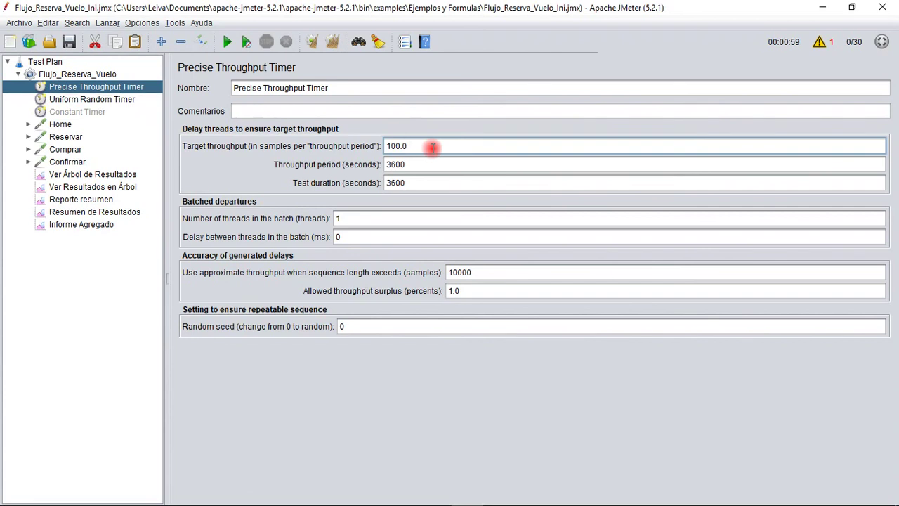
double_click(420, 164)
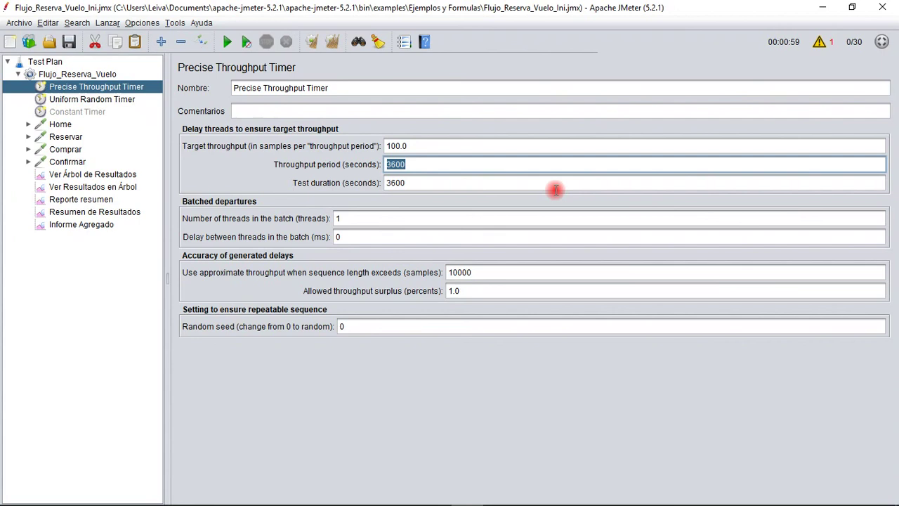
double_click(454, 184)
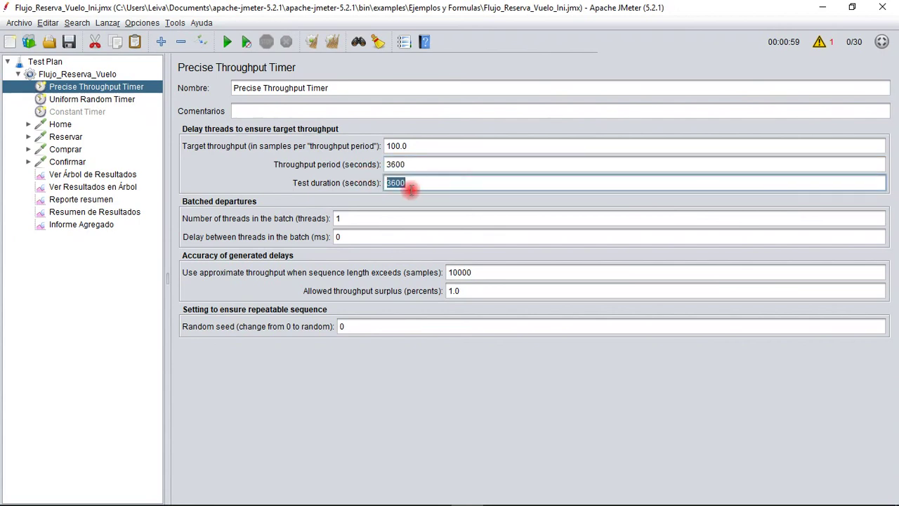
left_click(455, 181)
left_click_drag(406, 184, 355, 187)
left_click(432, 183)
left_click_drag(438, 182, 373, 177)
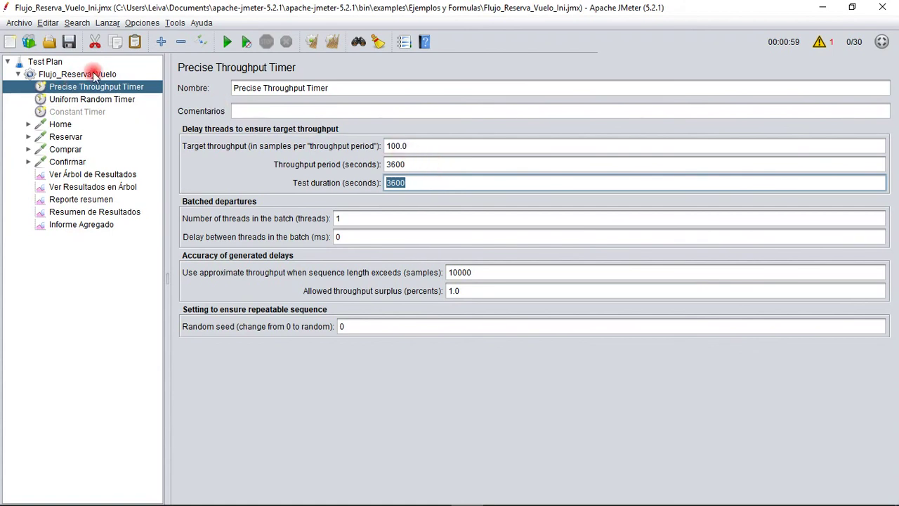
- Compare the target throughput of the Precise Throughput Timer with its throughput period in seconds
double_click(421, 165)
left_click(405, 146)
left_click(422, 163)
double_click(419, 163)
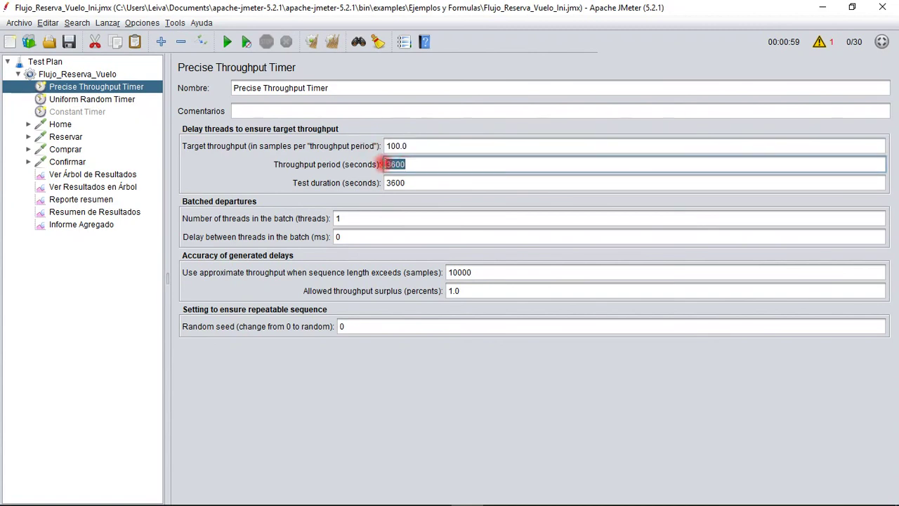
left_click(418, 164)
left_click(418, 147)
left_click(414, 159)
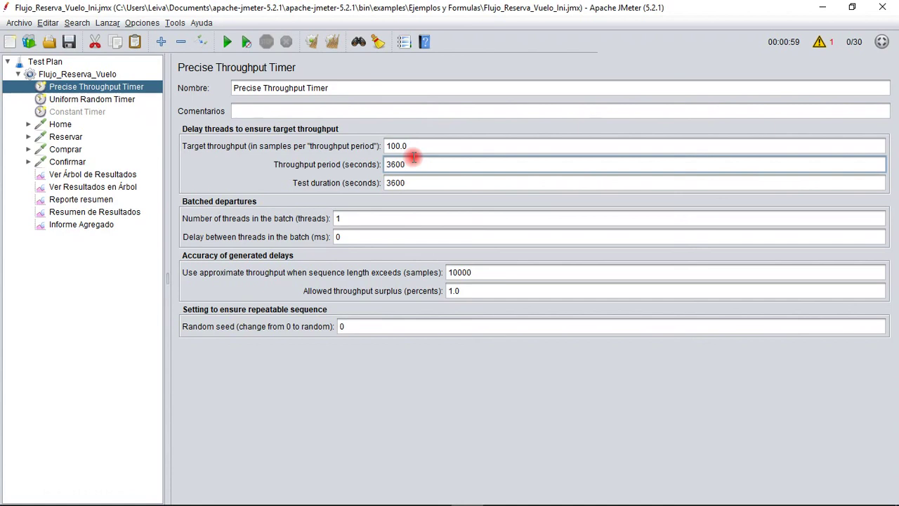
left_click(421, 164)
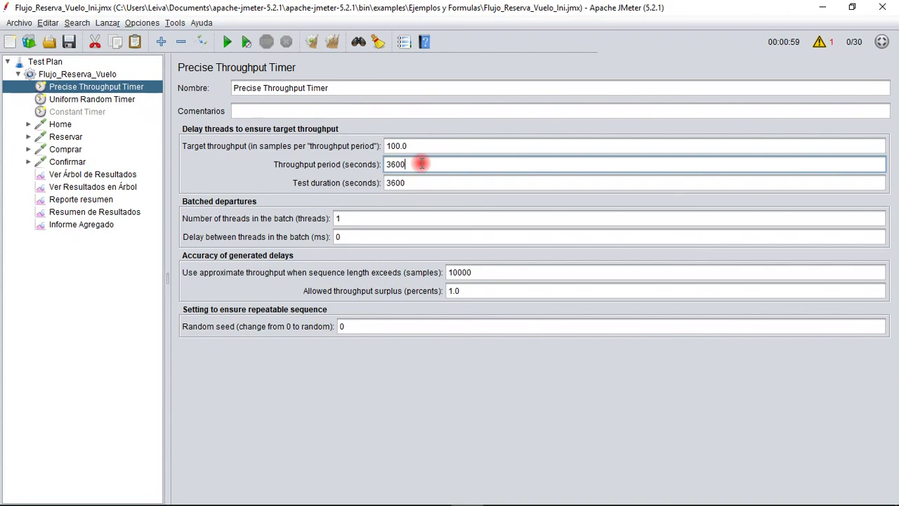
left_click(460, 145)
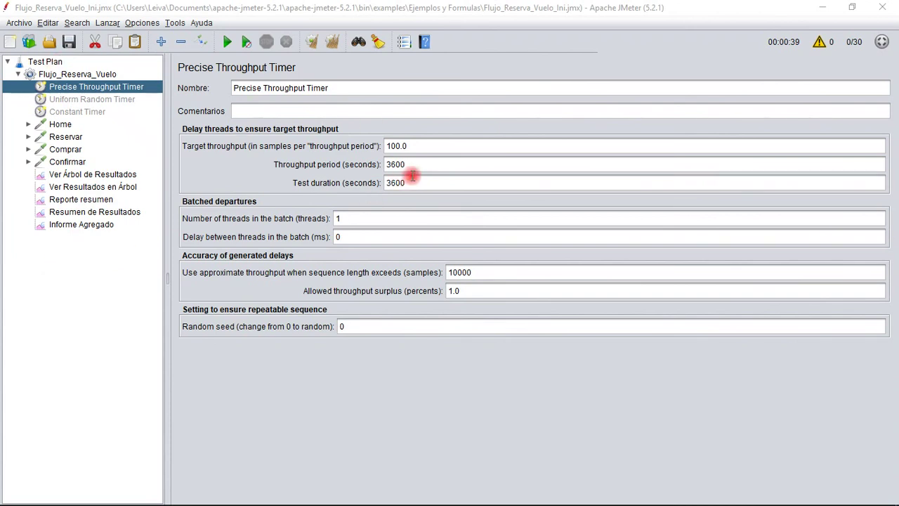
left_click(427, 147)
left_click(427, 163)
left_click(427, 149)
left_click(434, 165)
left_click(431, 146)
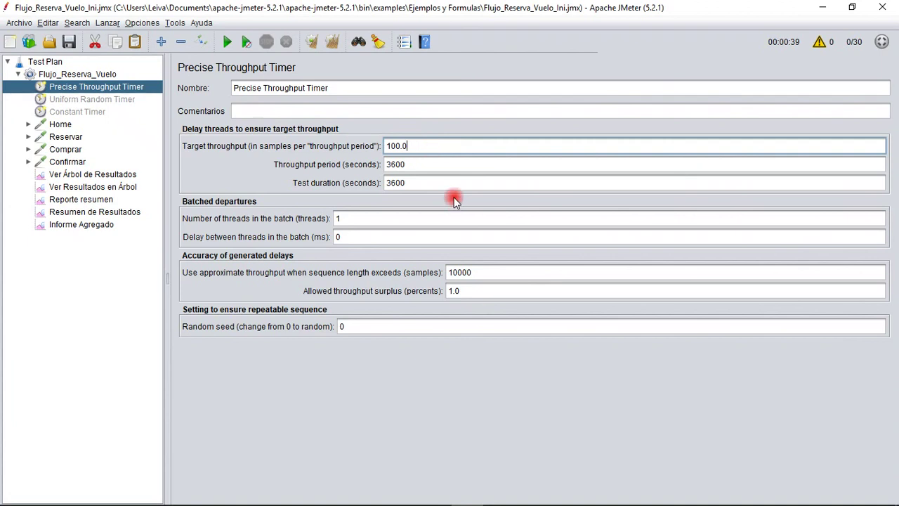
left_click(423, 166)
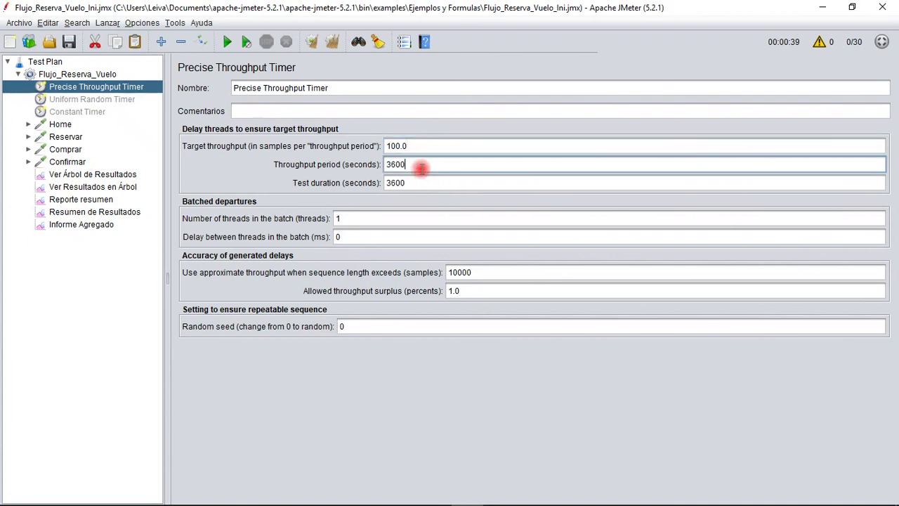
- Clear Flujo_Reserva_Vuelo's Periodo de Subida, try the Planificador on and off, and restore the period to 10 seconds
left_click(88, 75)
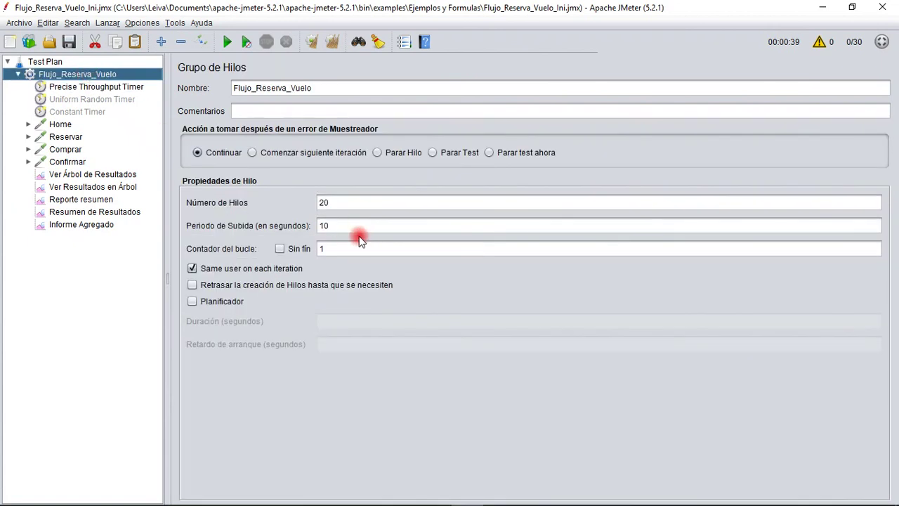
left_click(379, 225)
left_click_drag(377, 225, 302, 225)
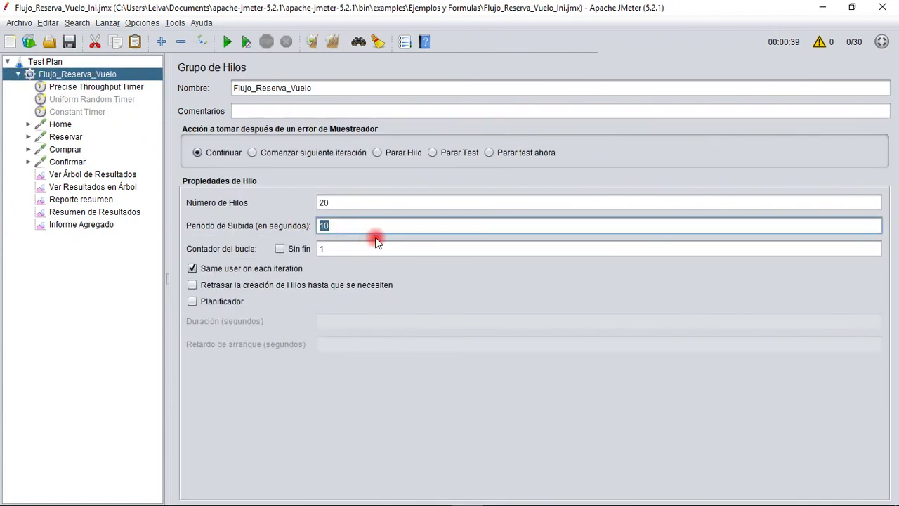
key("BackSpace")
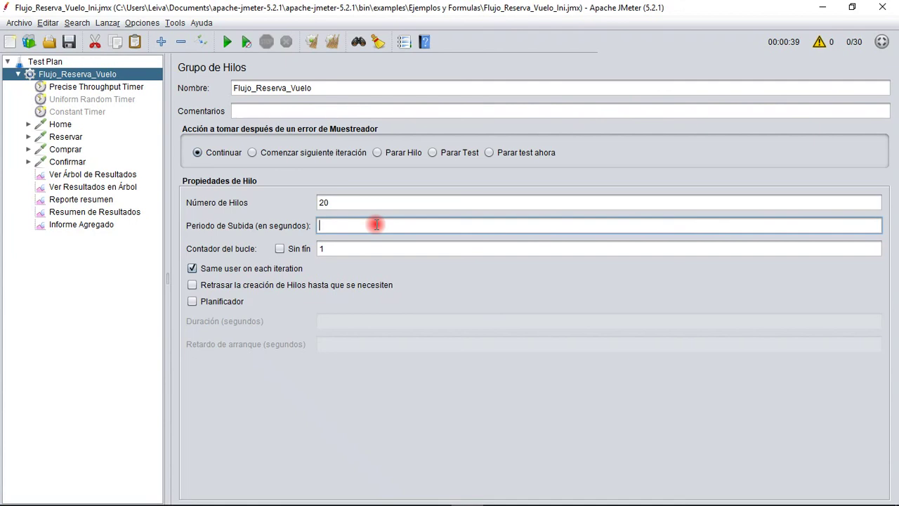
left_click(191, 302)
left_click(370, 320)
left_click(192, 302)
left_click(348, 226)
type("10")
- Review the Precise Throughput Timer's target throughput, and switch to the text editor notes to read the required response time and Target Throughput definition
left_click(131, 88)
left_click(452, 164)
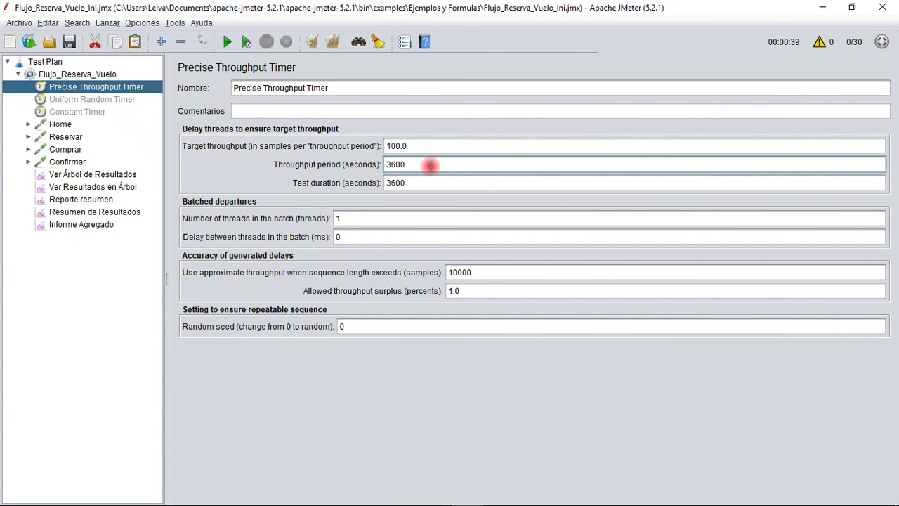
left_click(413, 146)
double_click(413, 146)
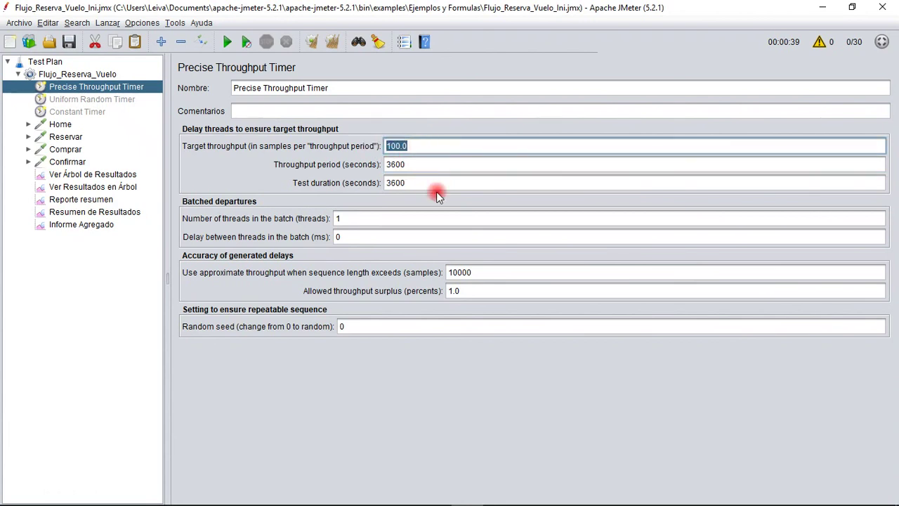
key("alt+Tab")
left_click_drag(48, 81, 168, 84)
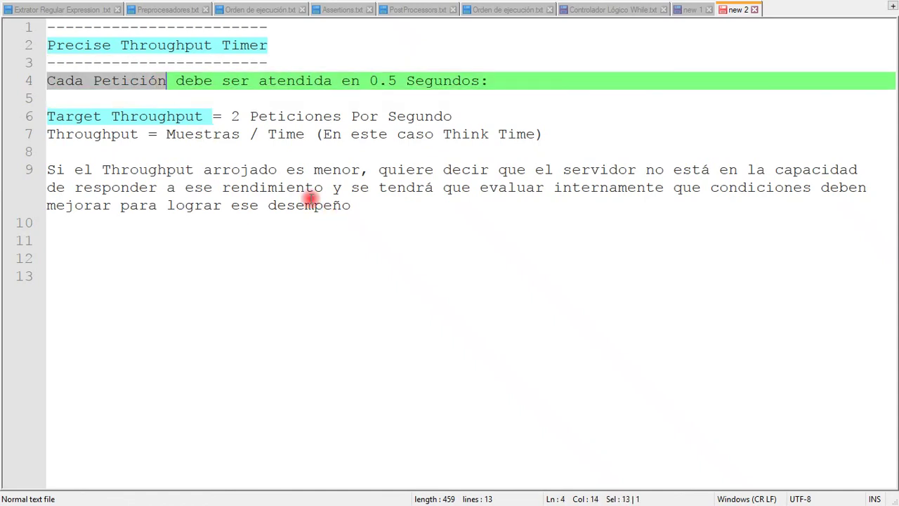
left_click_drag(369, 80, 479, 82)
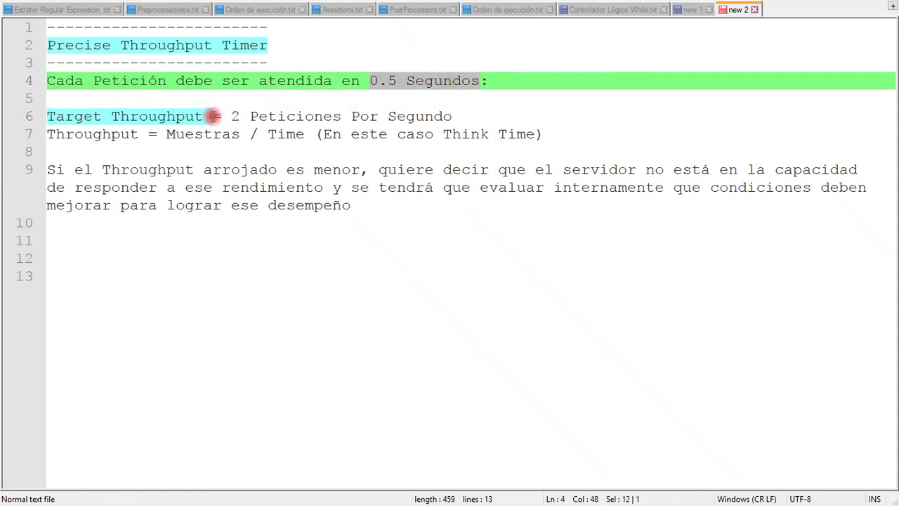
left_click_drag(209, 116, 51, 113)
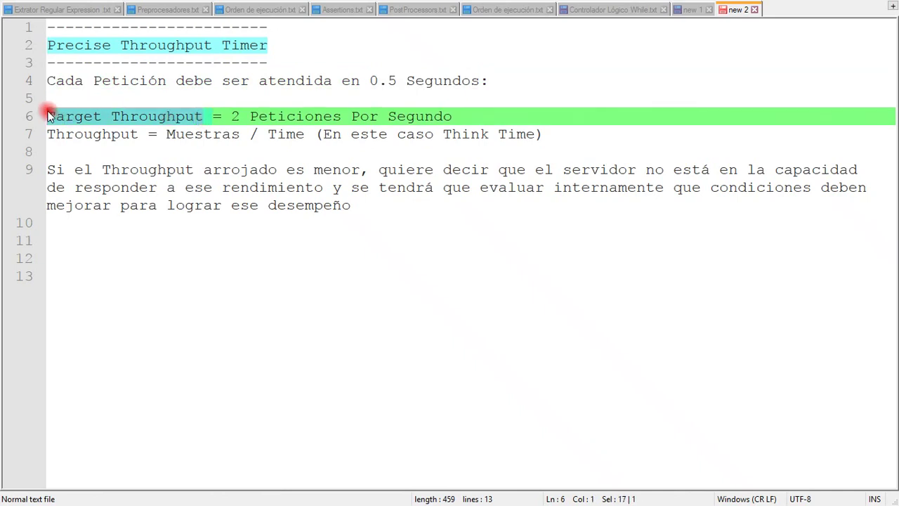
left_click_drag(232, 116, 33, 115)
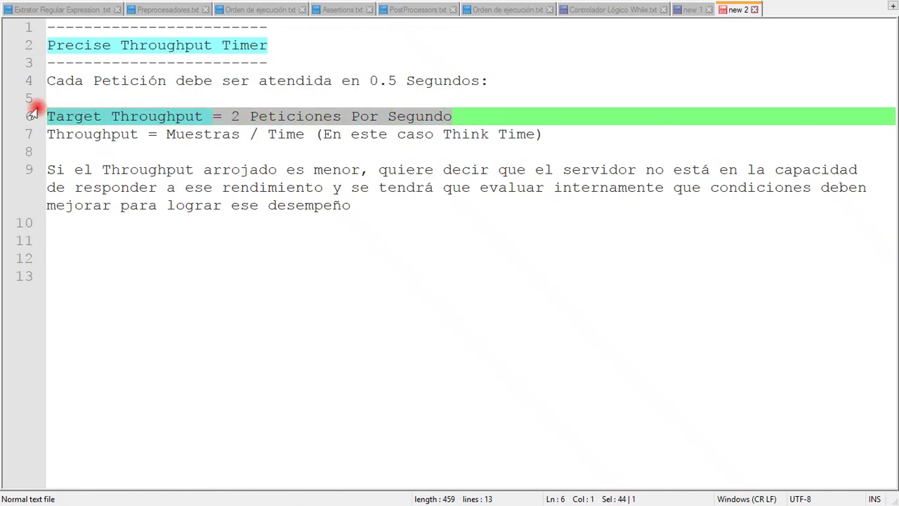
left_click_drag(469, 117, 232, 119)
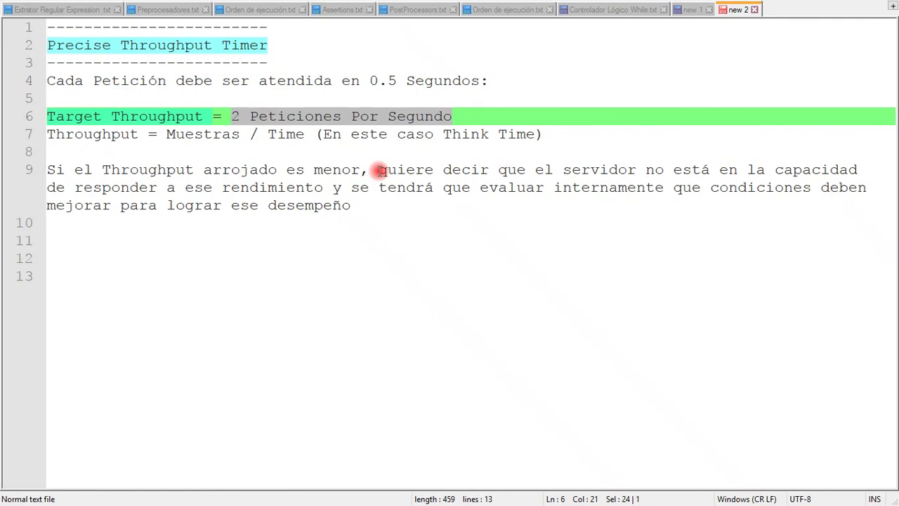
left_click(391, 204)
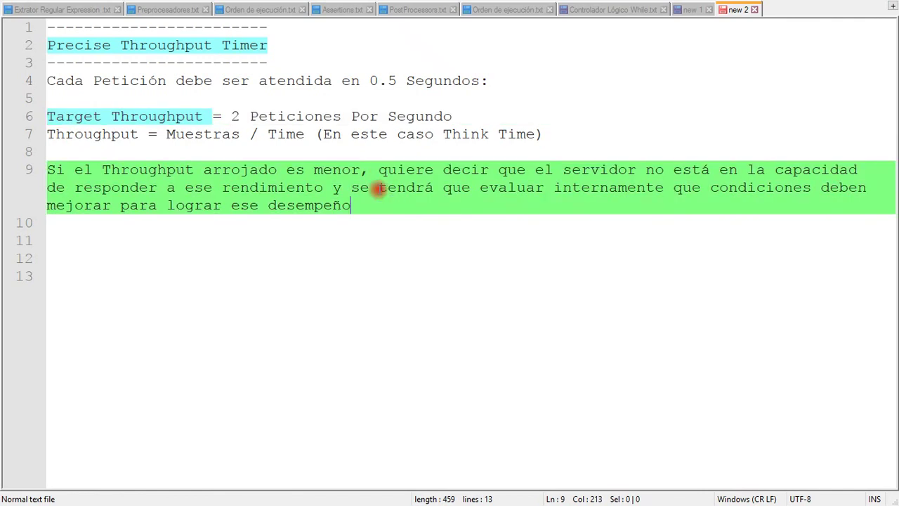
left_click(378, 135)
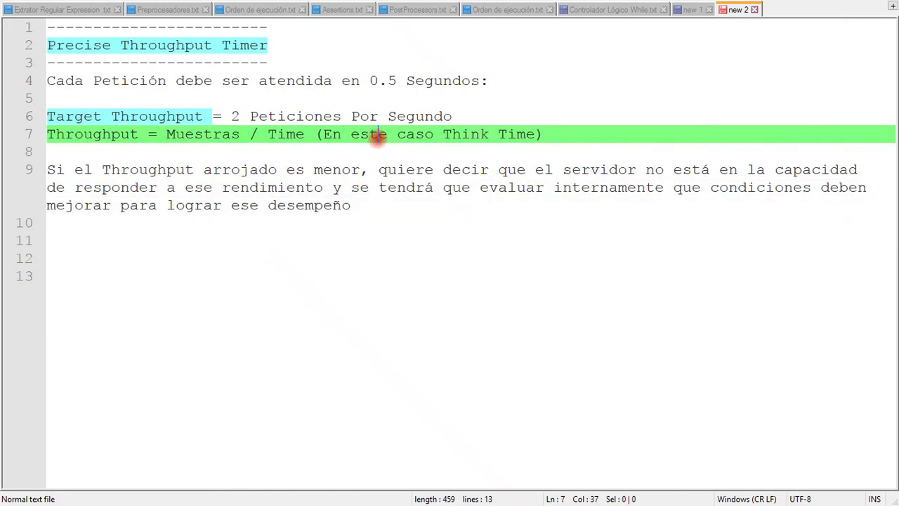
left_click(479, 117)
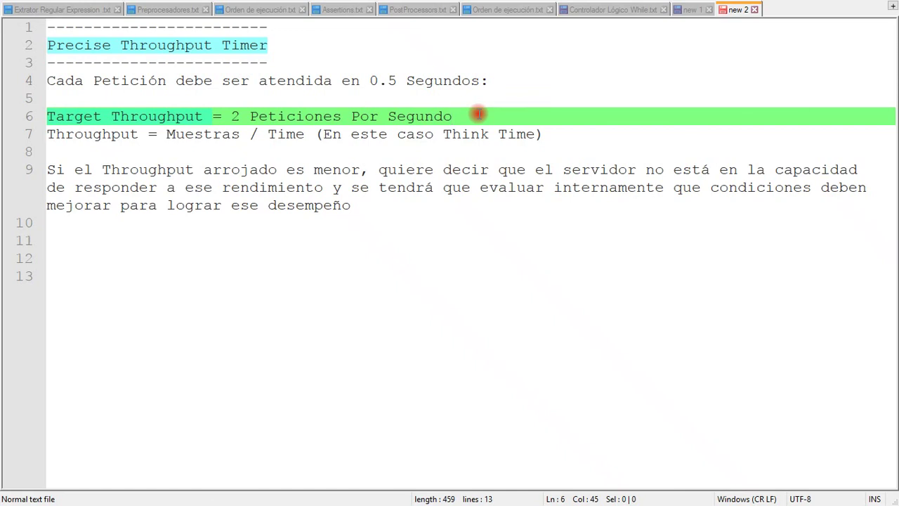
left_click_drag(477, 114, 232, 113)
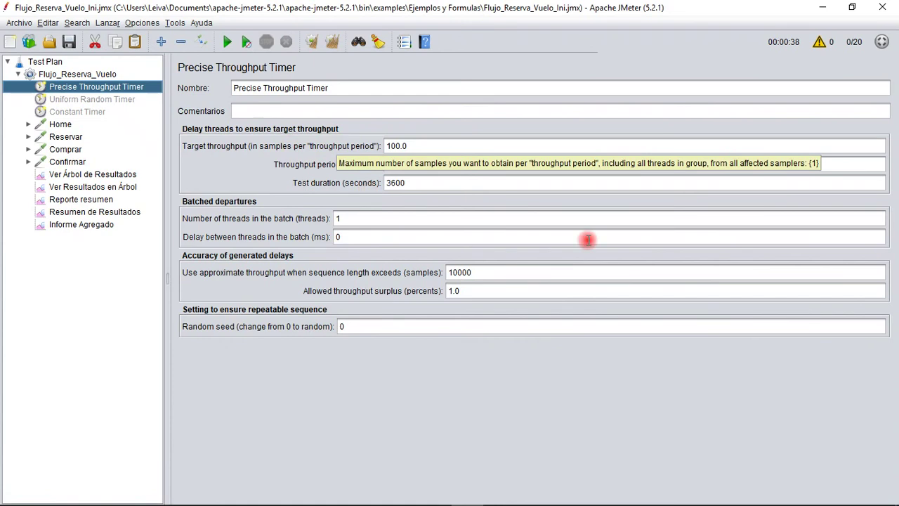
- Return to JMeter and set Flujo_Reserva_Vuelo's Periodo de Subida to 5 seconds
left_click(116, 75)
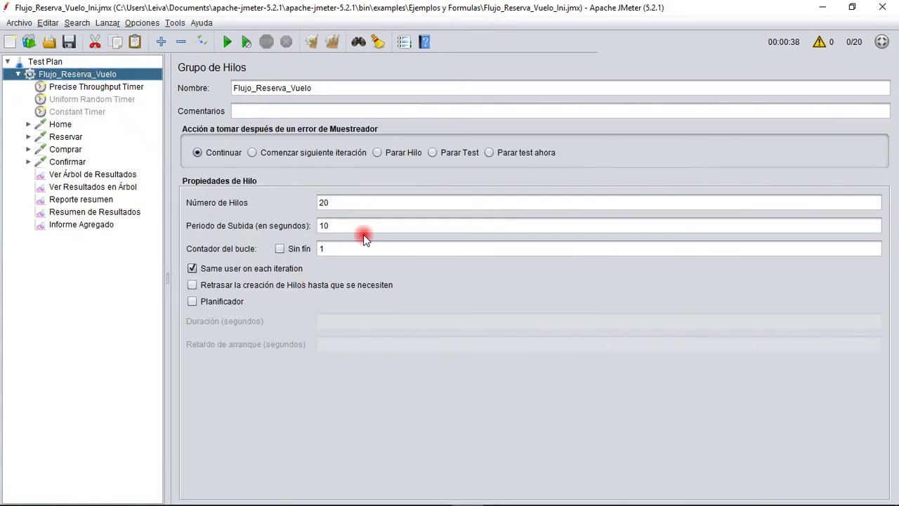
left_click(344, 208)
double_click(342, 225)
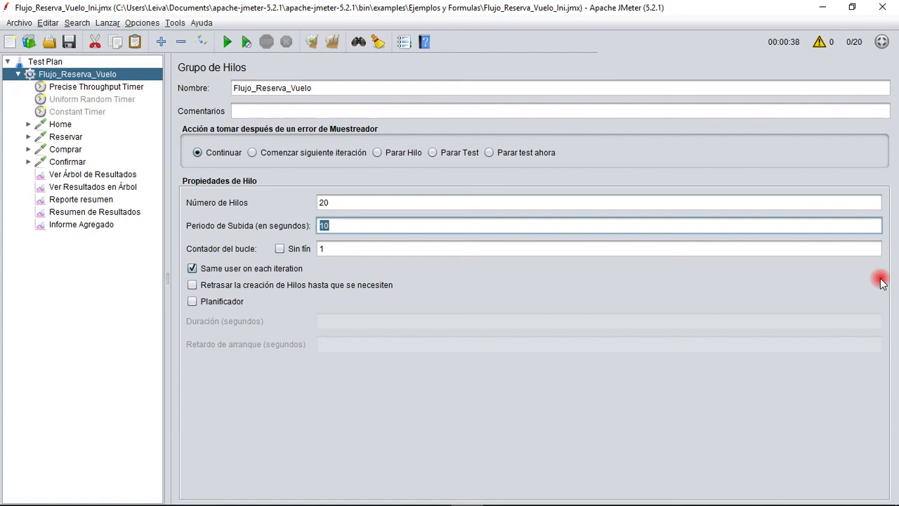
type("5")
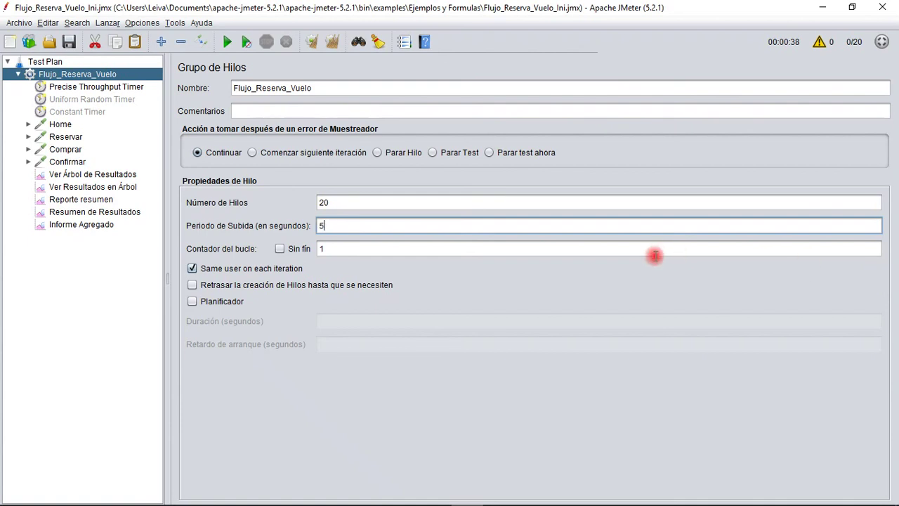
left_click(385, 253)
left_click(355, 226)
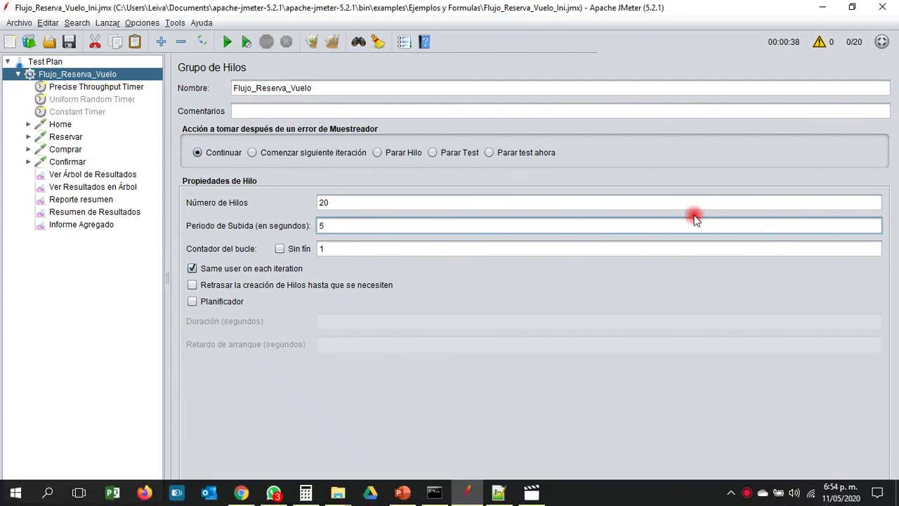
- Set the Precise Throughput Timer's target throughput to 120 samples and its throughput period to 60 seconds
left_click(106, 88)
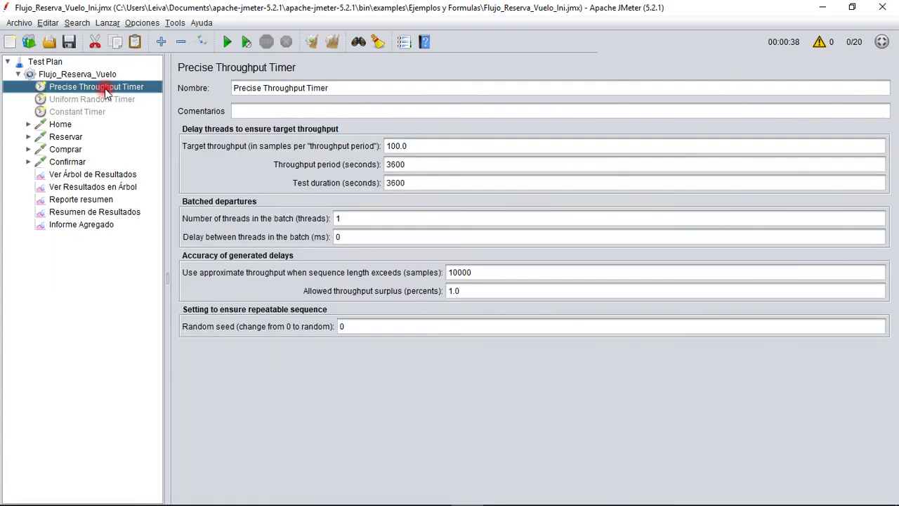
left_click(448, 149)
mouse_move(259, 151)
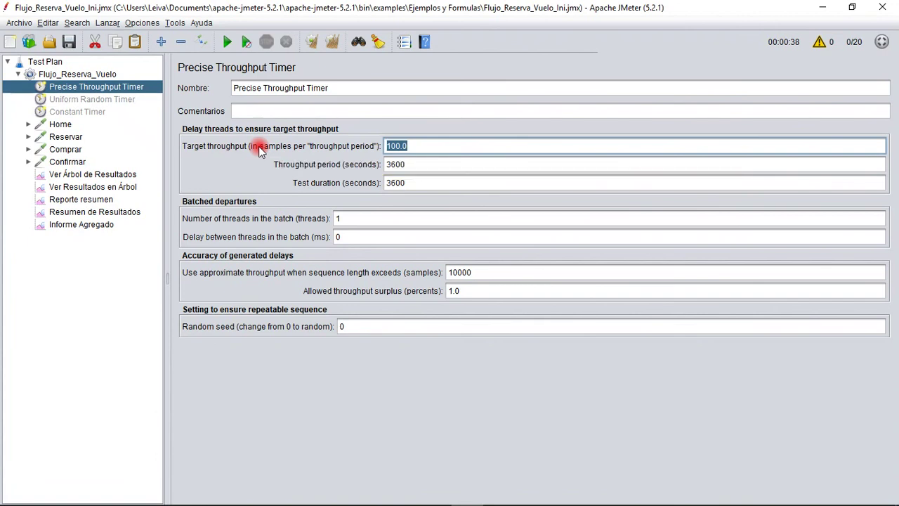
type("120")
key("ctrl+a")
key("Tab")
key("ctrl+a")
type("60")
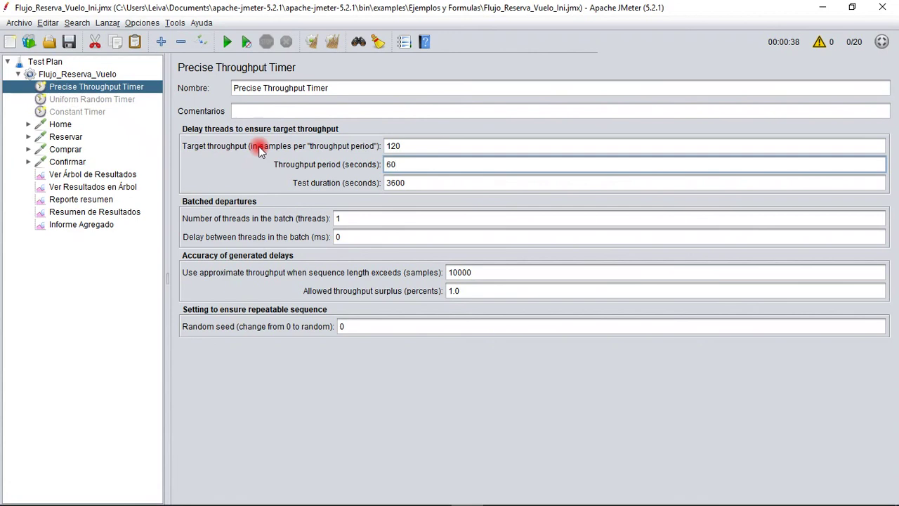
- Set the Precise Throughput Timer's test duration to 60 seconds and review the target throughput and period
left_click(427, 182)
key("ctrl+a")
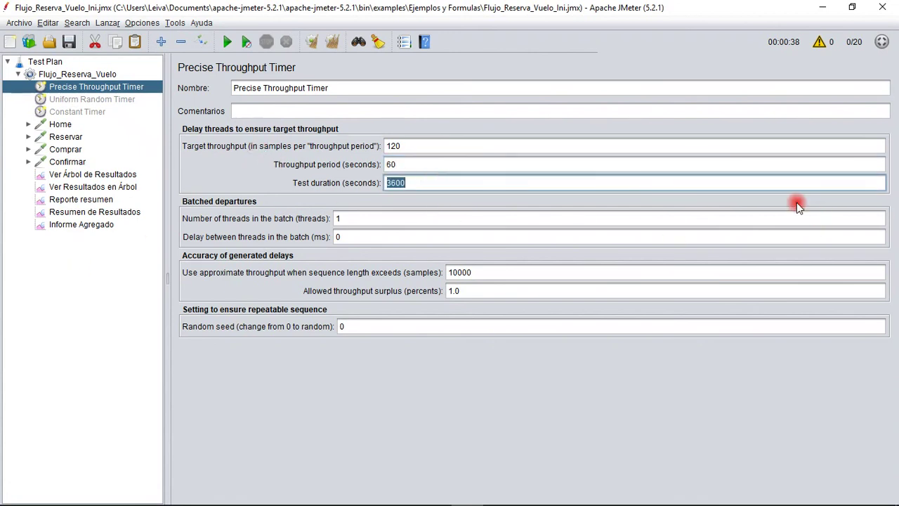
type("60")
left_click(434, 145)
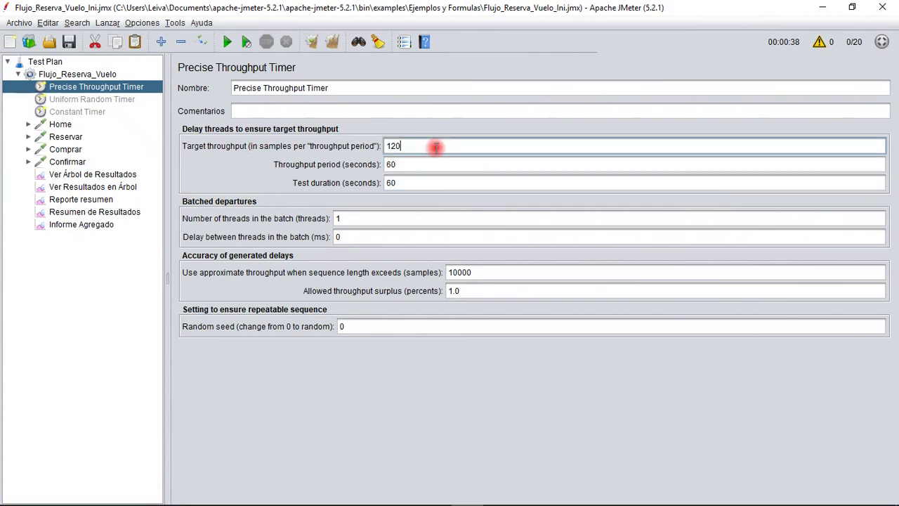
left_click(415, 165)
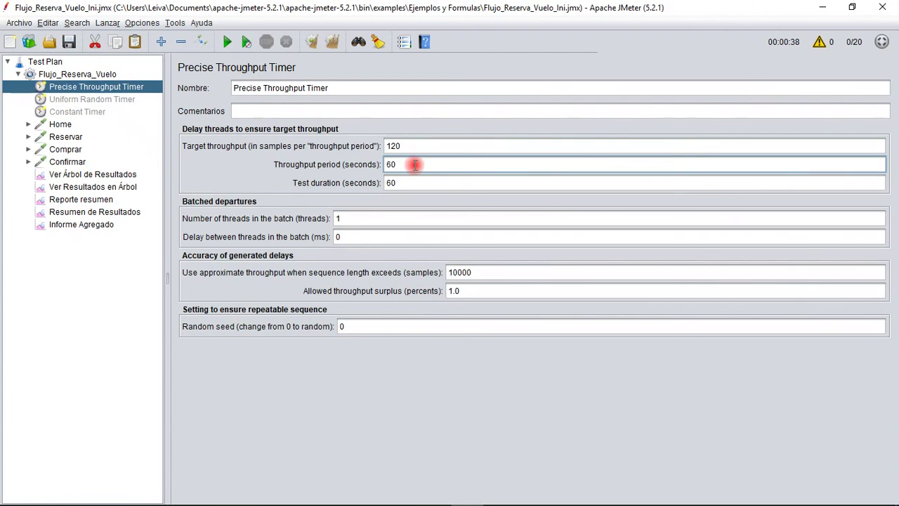
- Review the Precise Throughput Timer's throughput period together with its target throughput
left_click_drag(416, 165, 376, 172)
left_click(422, 164)
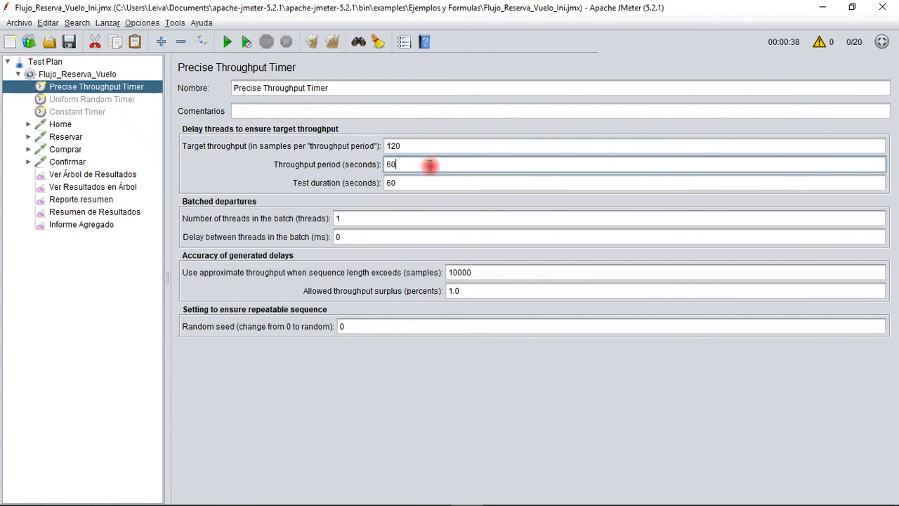
left_click(418, 146)
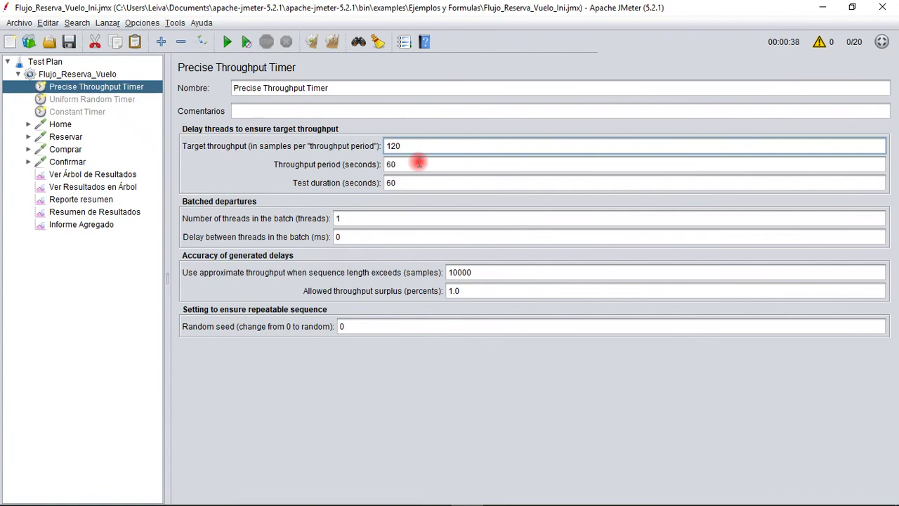
left_click(420, 163)
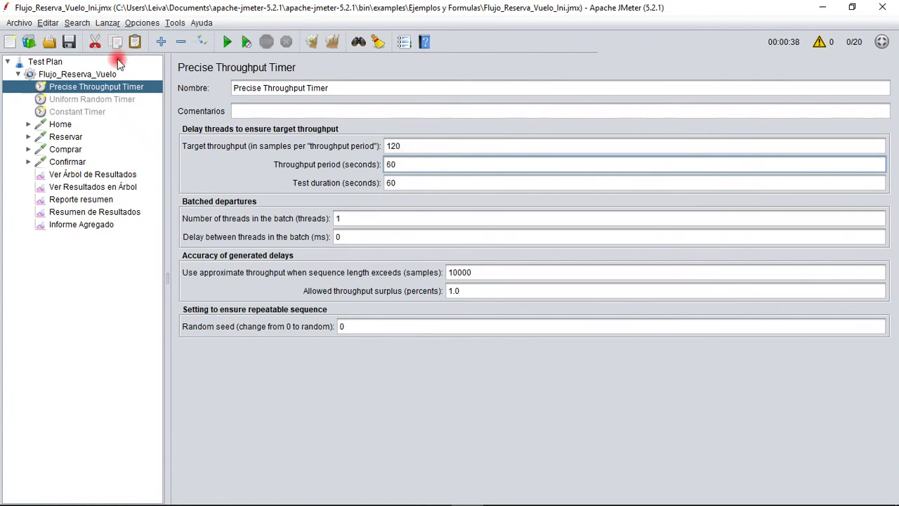
- Compare Flujo_Reserva_Vuelo's thread properties with the Precise Throughput Timer's test duration and throughput period, and check the Número de Hilos
left_click(105, 75)
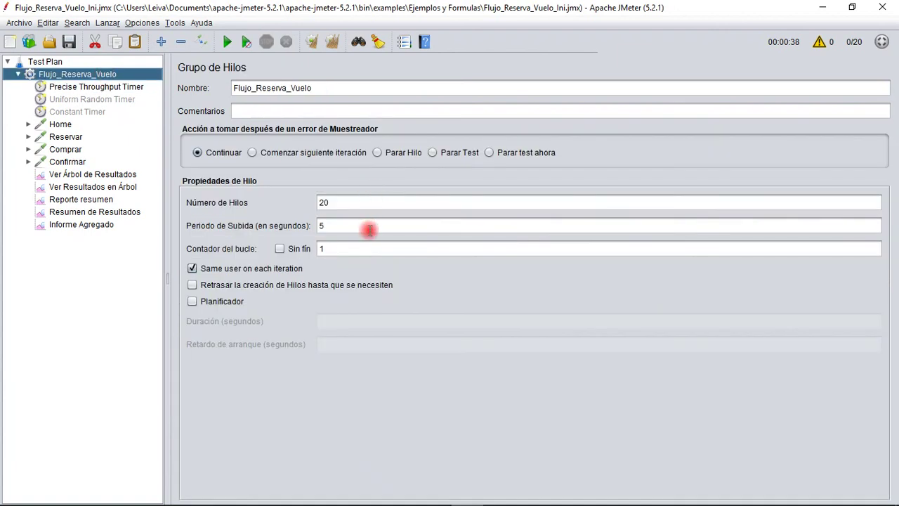
left_click(75, 88)
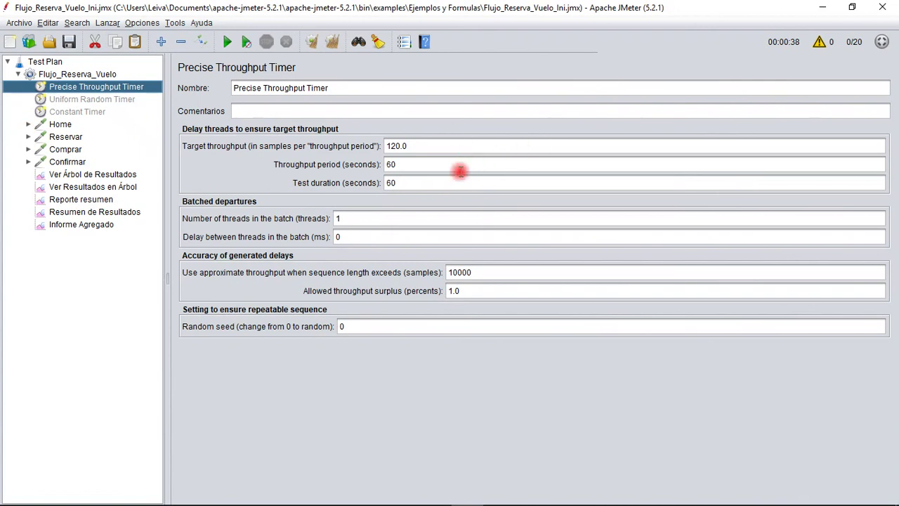
left_click(428, 181)
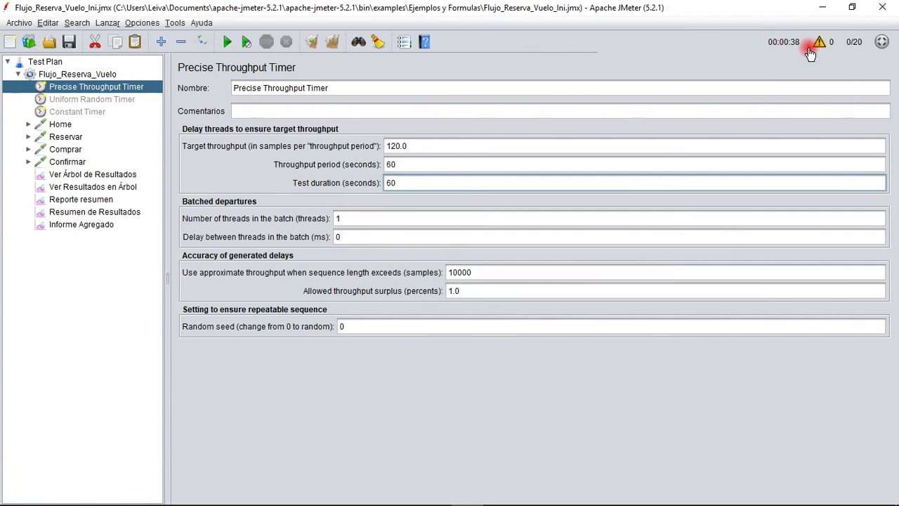
left_click(414, 164)
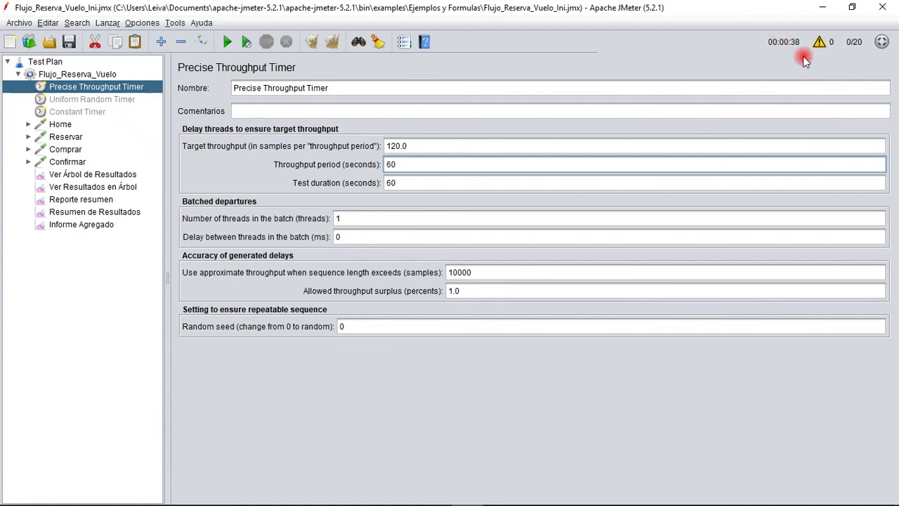
left_click(90, 75)
left_click_drag(404, 197, 263, 199)
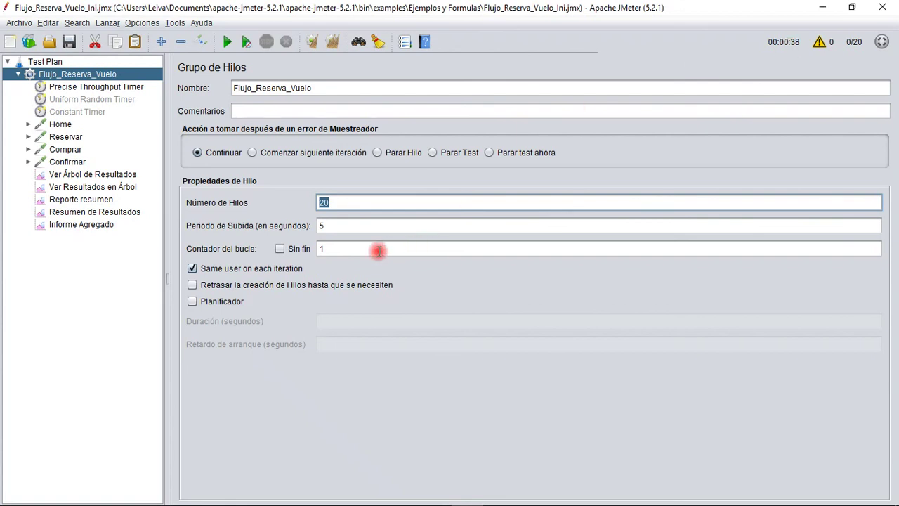
- Return to the Precise Throughput Timer, clear all previous results and start the test run
left_click(112, 87)
left_click(418, 149)
left_click(332, 42)
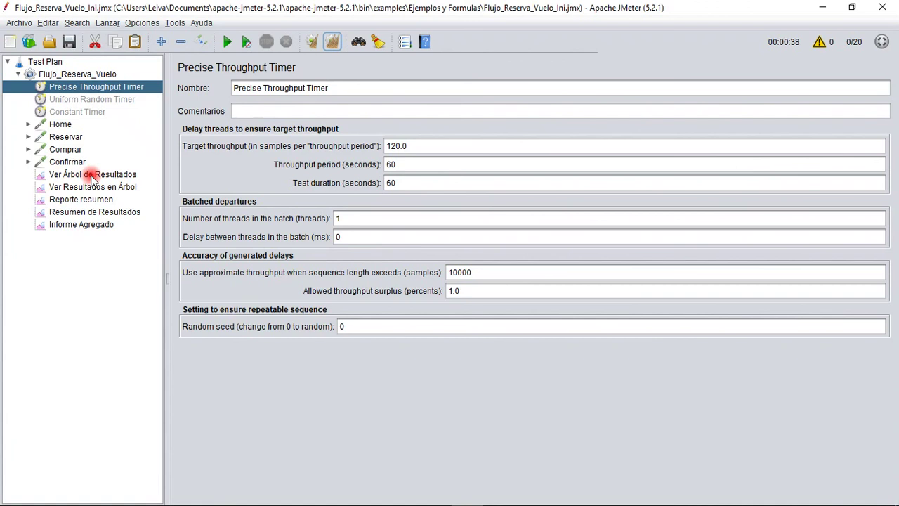
left_click(227, 41)
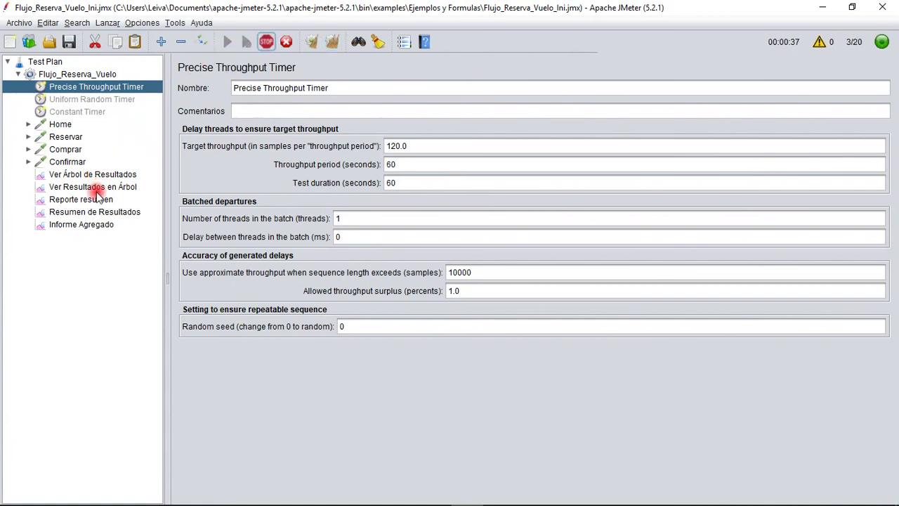
- Open Reporte resumen and examine the Rendimiento of each request and of the Total row during the run
left_click(92, 200)
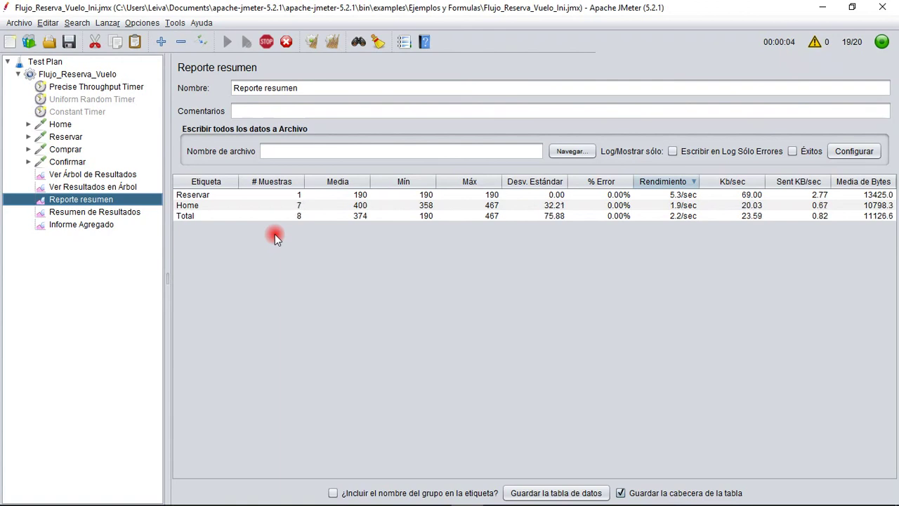
left_click(662, 197)
left_click(662, 203)
left_click(661, 216)
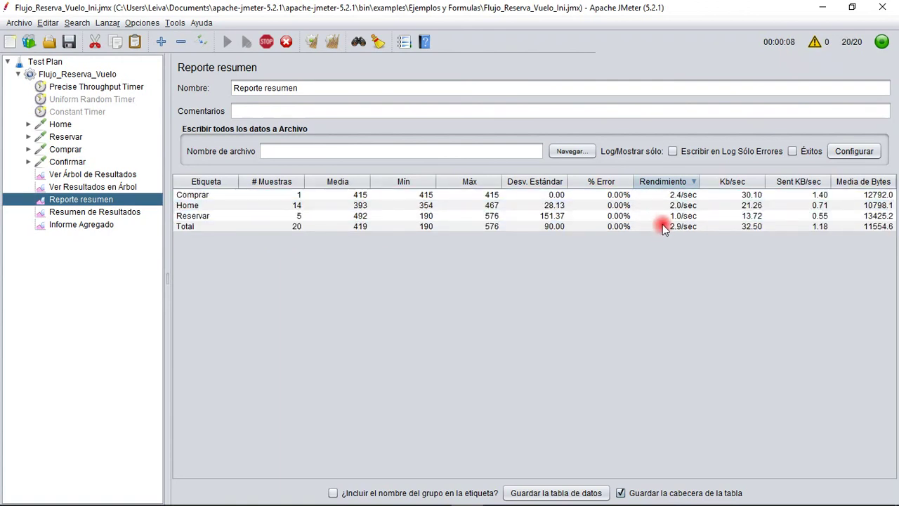
left_click(241, 195)
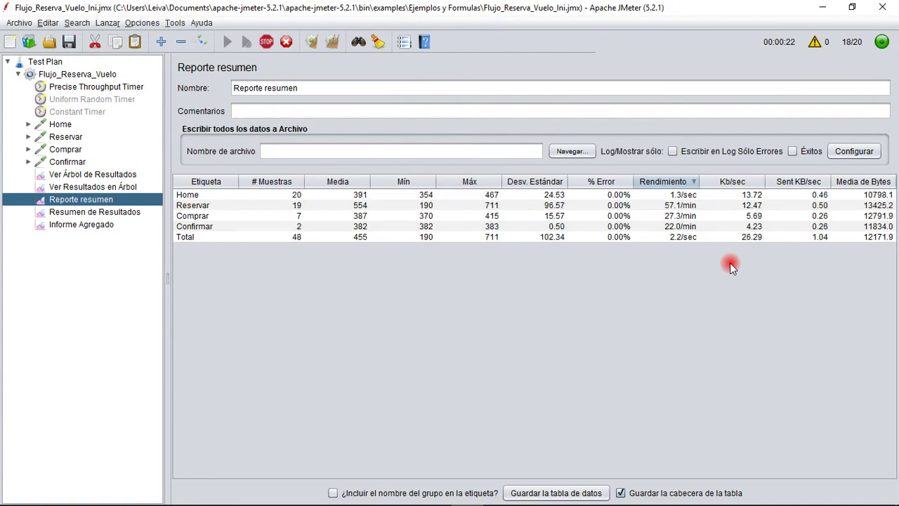
left_click(676, 196)
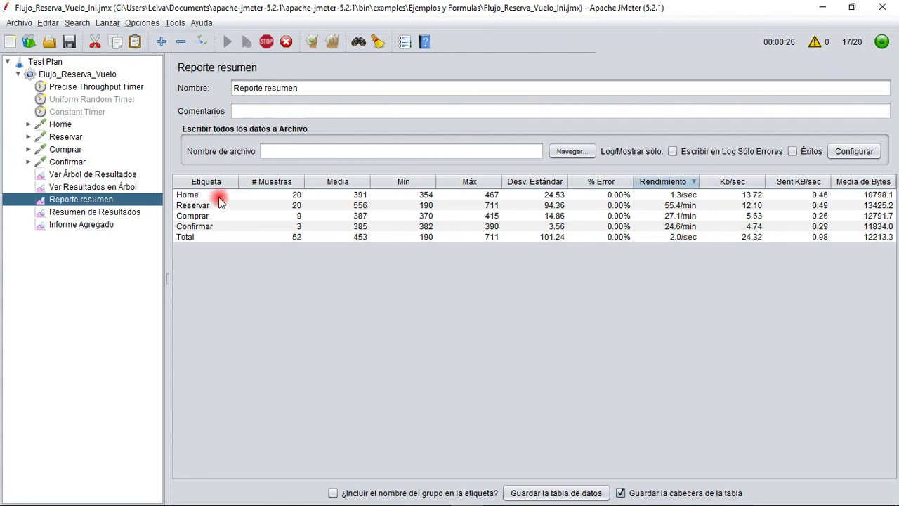
left_click(678, 197)
left_click(679, 206)
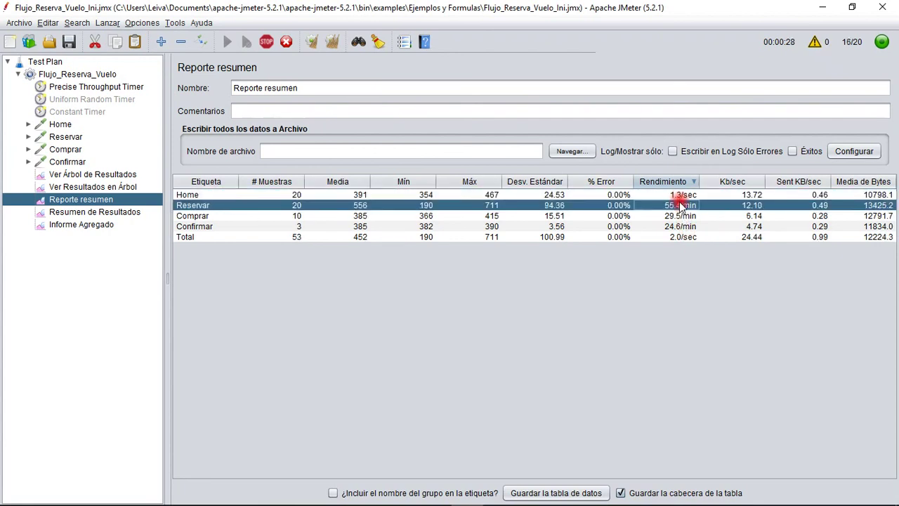
left_click(674, 237)
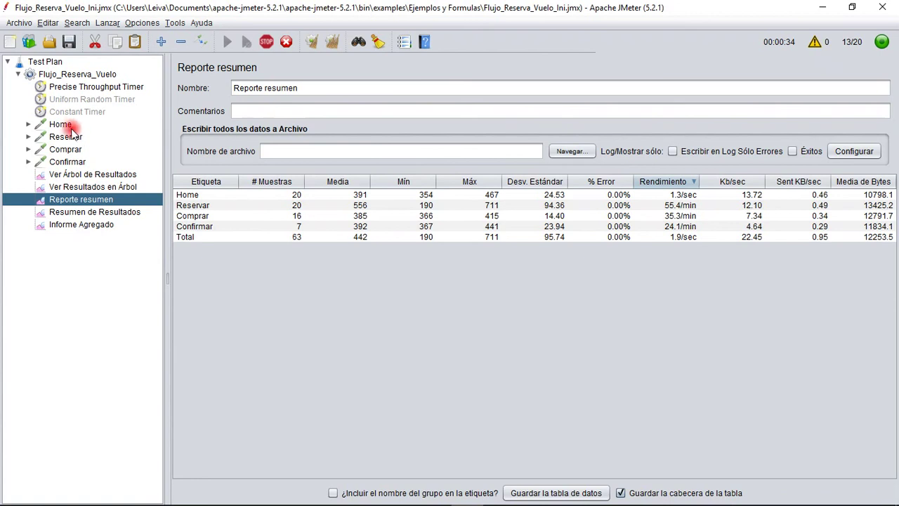
- Check Flujo_Reserva_Vuelo's Número de Hilos and the Home request, and examine Reporte resumen's total sample count and Rendimiento
left_click(76, 73)
left_click(335, 202)
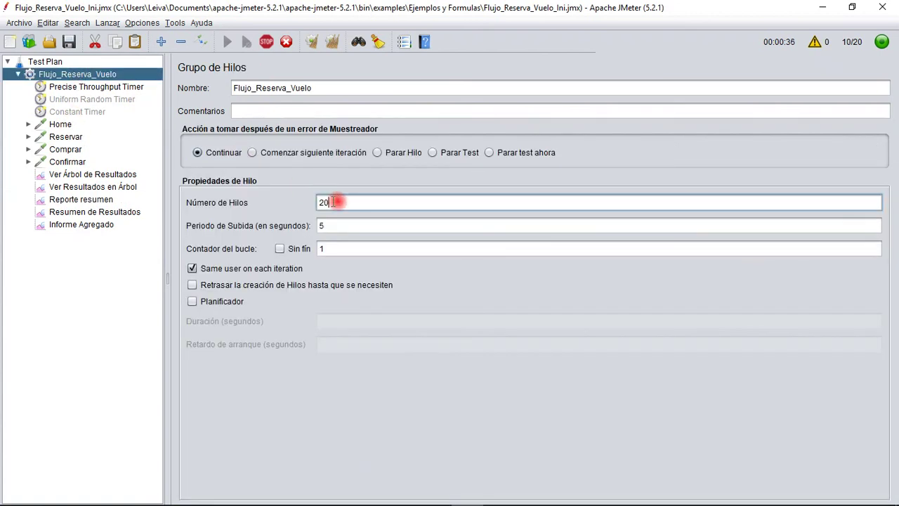
left_click(60, 124)
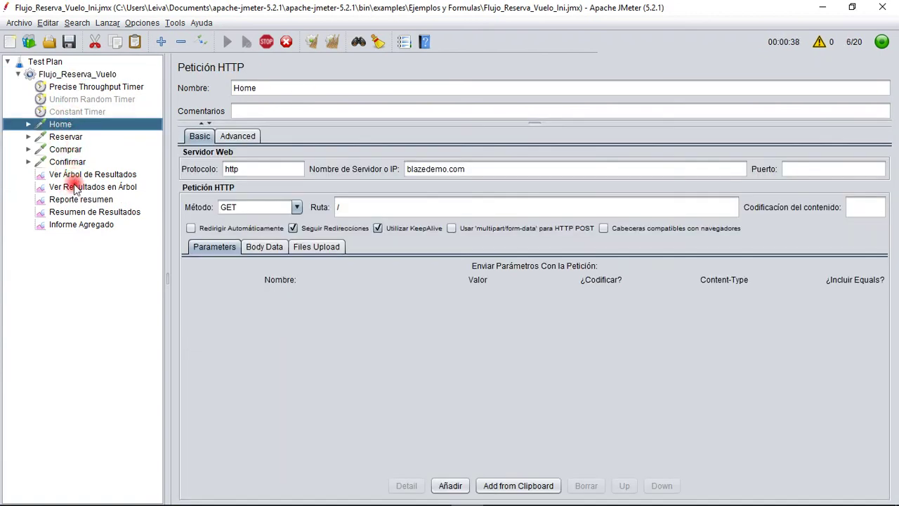
left_click(73, 200)
left_click(104, 223)
left_click(97, 201)
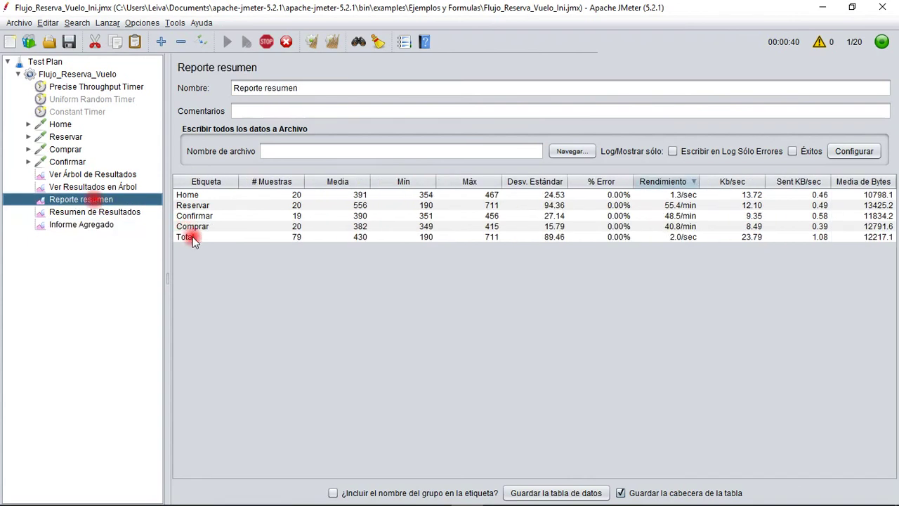
left_click(298, 239)
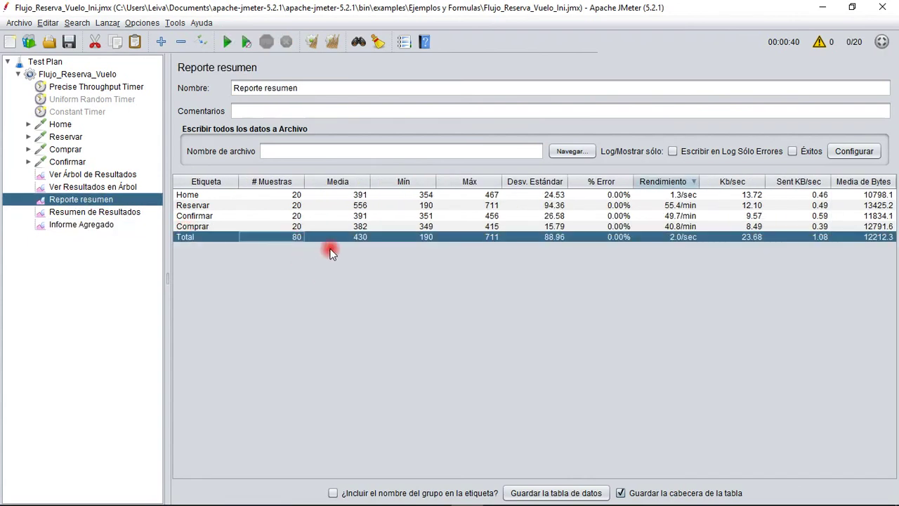
left_click(685, 238)
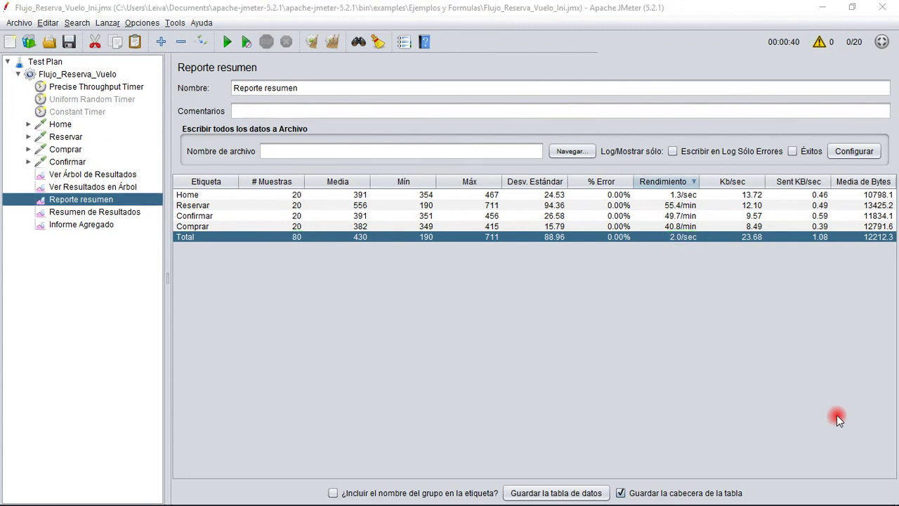
- Review Flujo_Reserva_Vuelo's Periodo de Subida and Número de Hilos and the Precise Throughput Timer, and compare them with Reporte resumen's total Rendimiento
left_click(85, 75)
left_click_drag(360, 227, 288, 227)
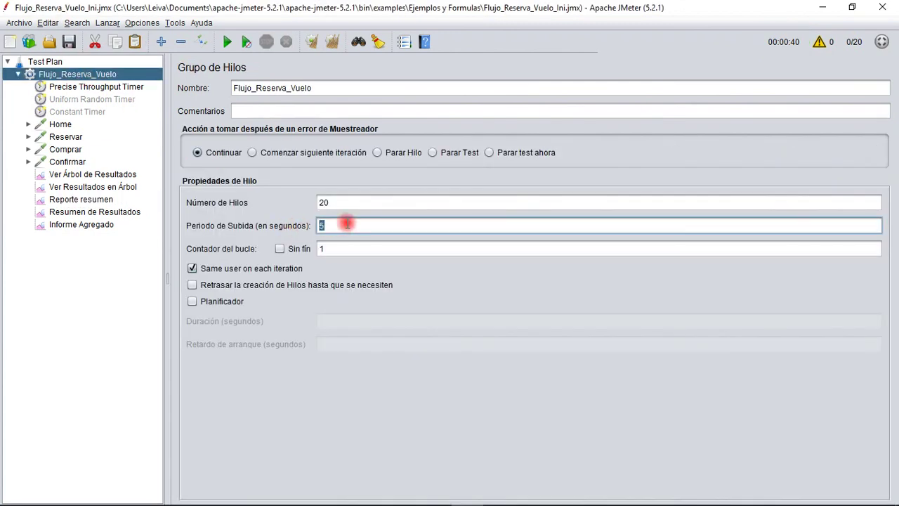
left_click(341, 202)
left_click(336, 224)
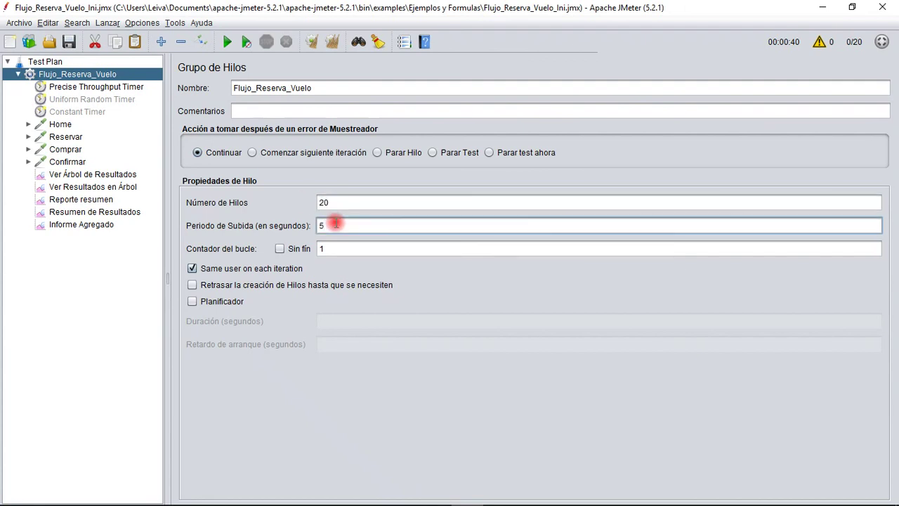
left_click(102, 87)
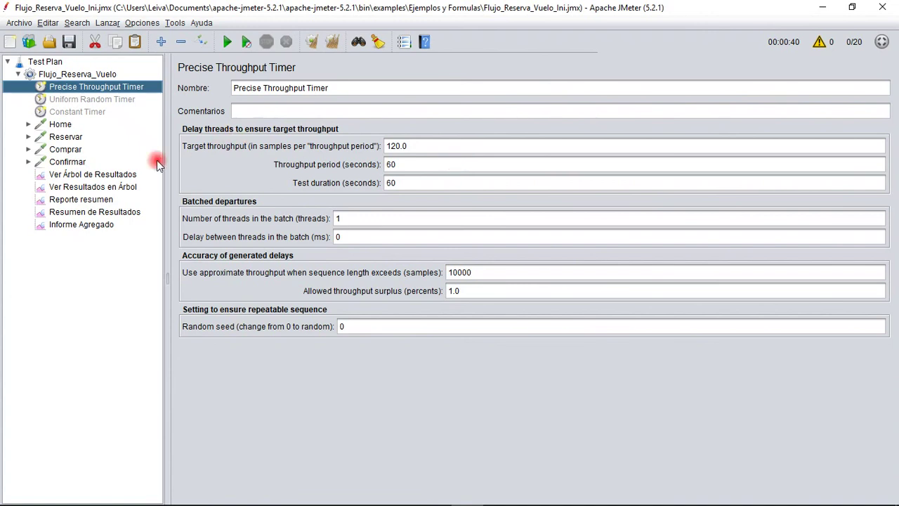
left_click(81, 200)
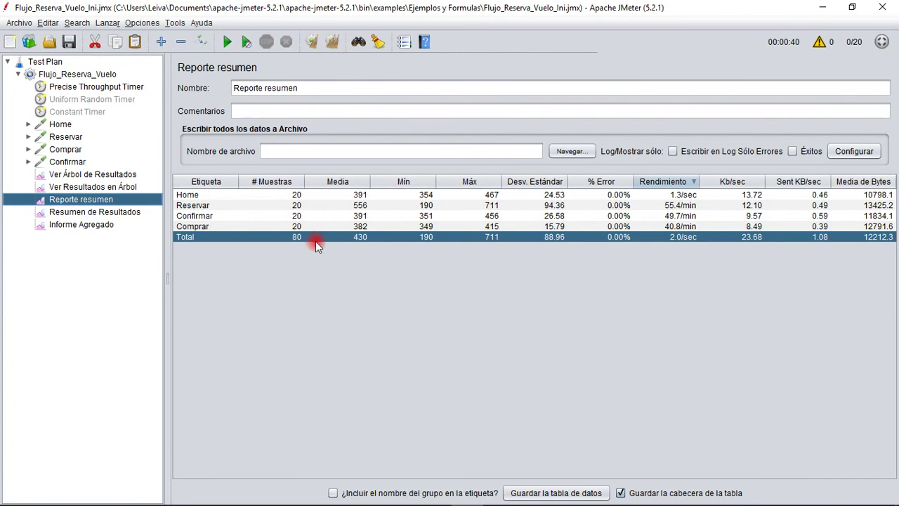
left_click(683, 238)
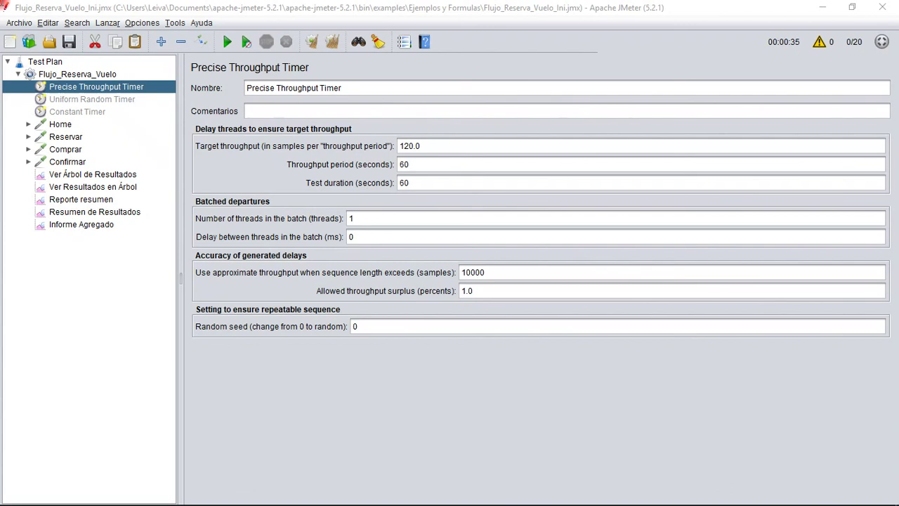
- Examine the Precise Throughput Timer's sequence-length limit for using approximate throughput, along with its name and comments fields
left_click(516, 276)
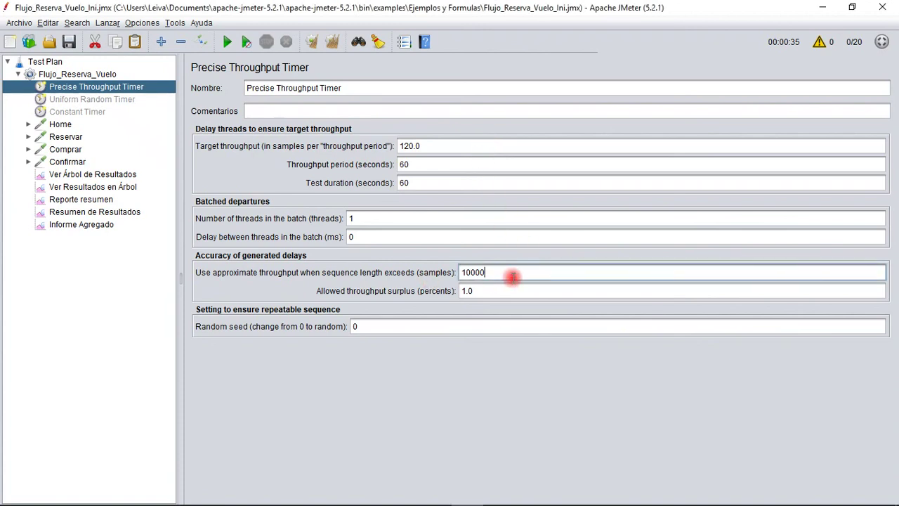
left_click_drag(512, 276, 431, 273)
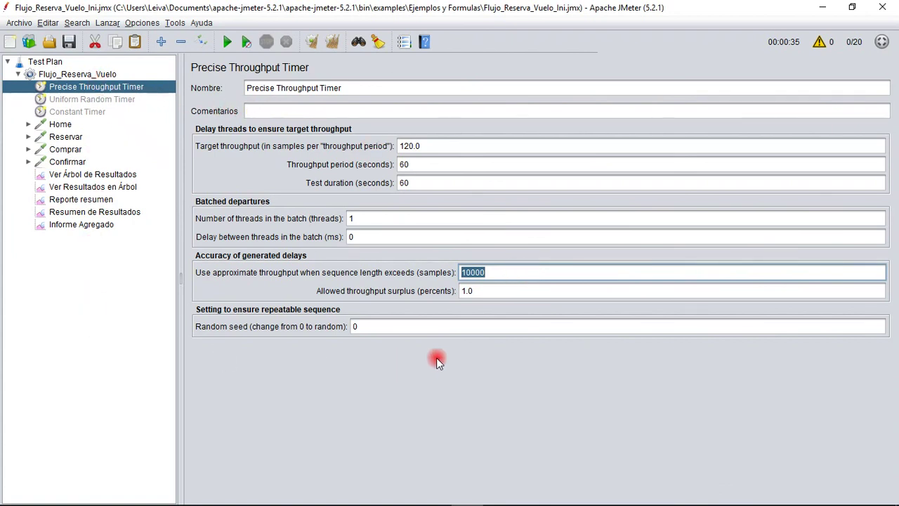
left_click(544, 271)
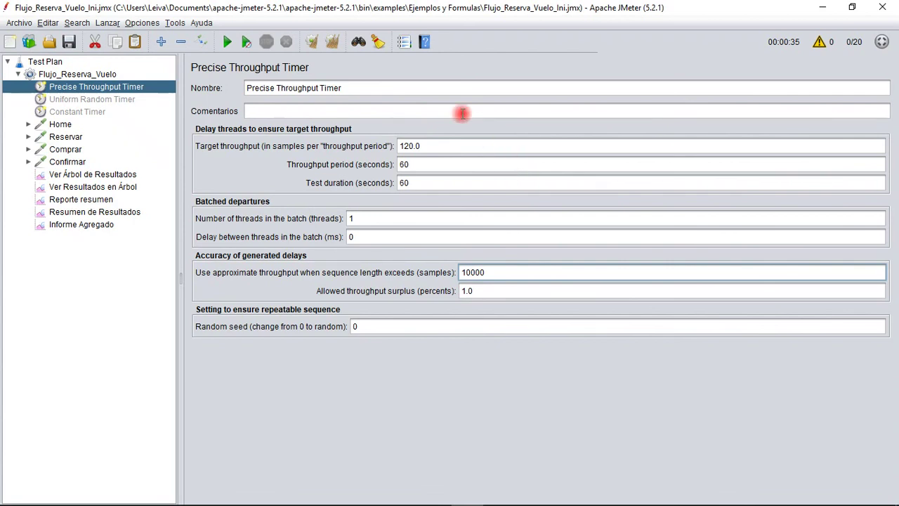
left_click(435, 89)
left_click(437, 110)
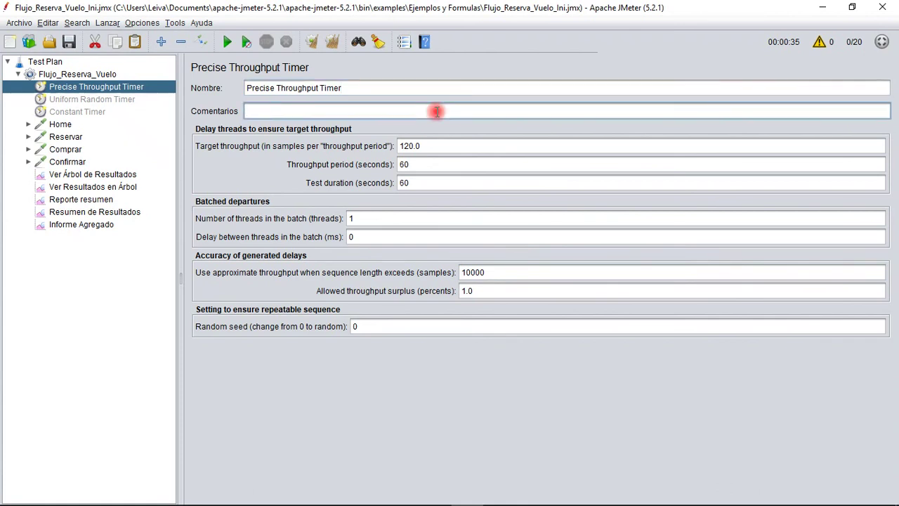